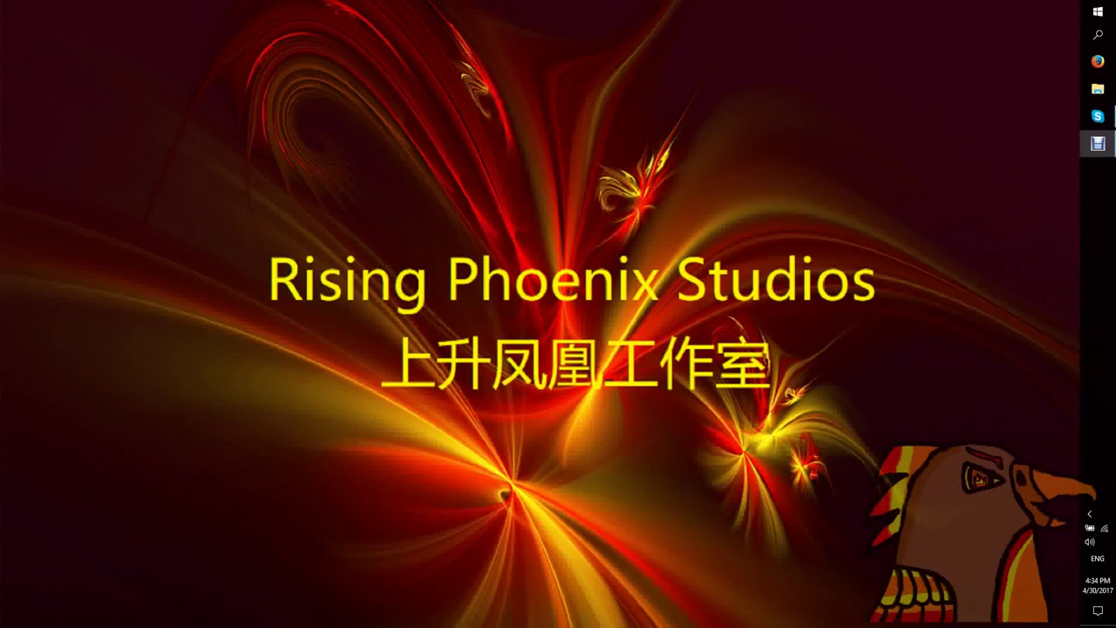
- Launch Unity and create a new 3D project named HowToAnimateInUnity
{"action": "left_click", "coordinate": [1097, 11]}
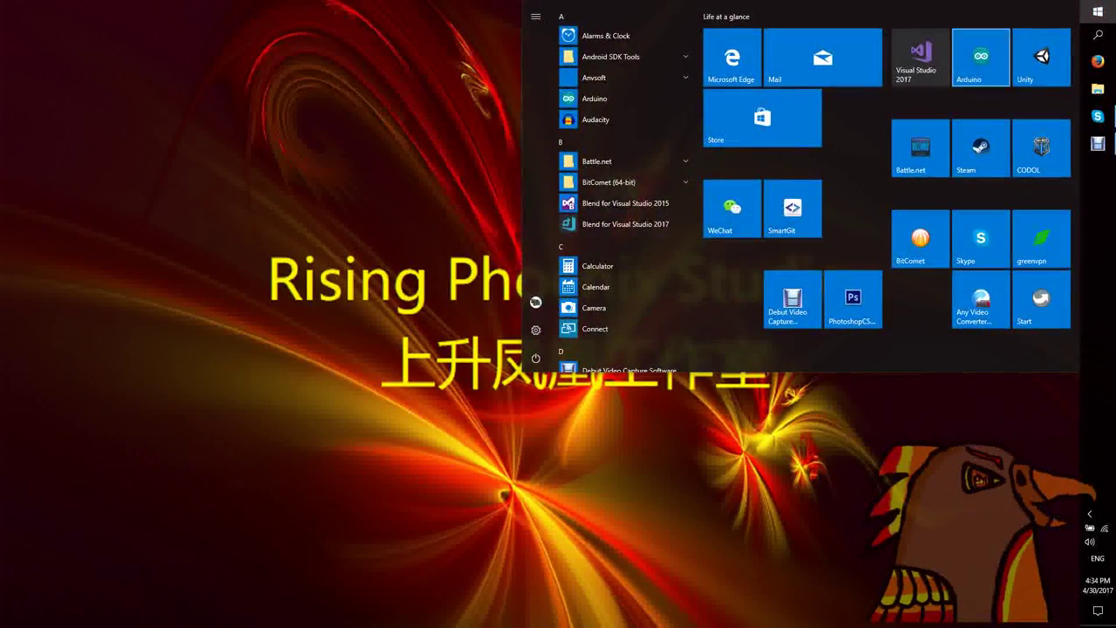
{"action": "left_click", "coordinate": [1035, 58]}
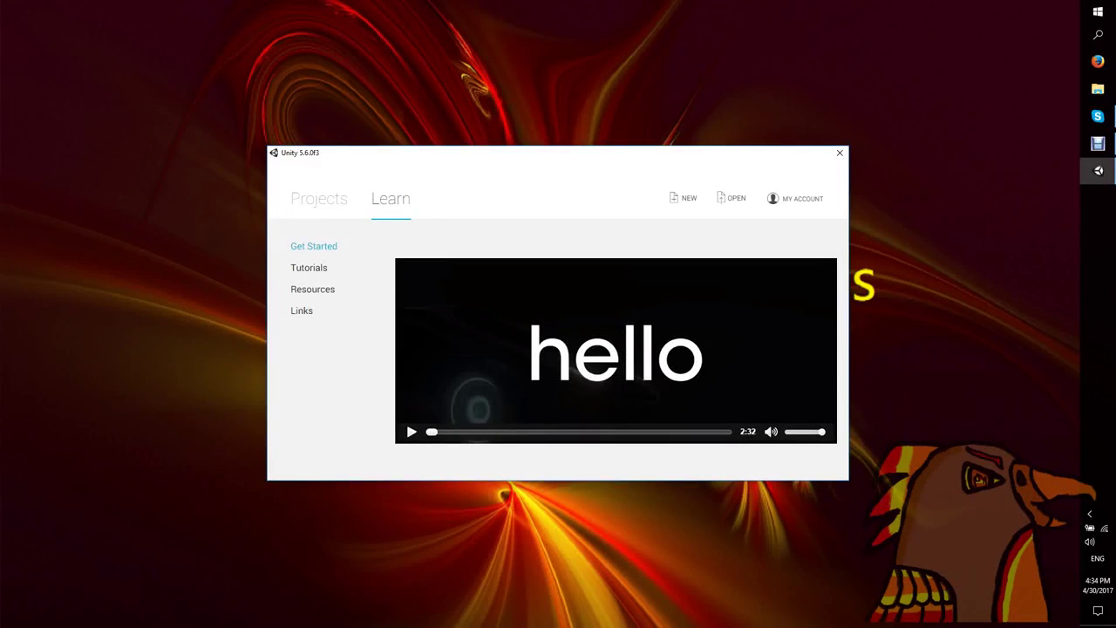
{"action": "left_click", "coordinate": [319, 198]}
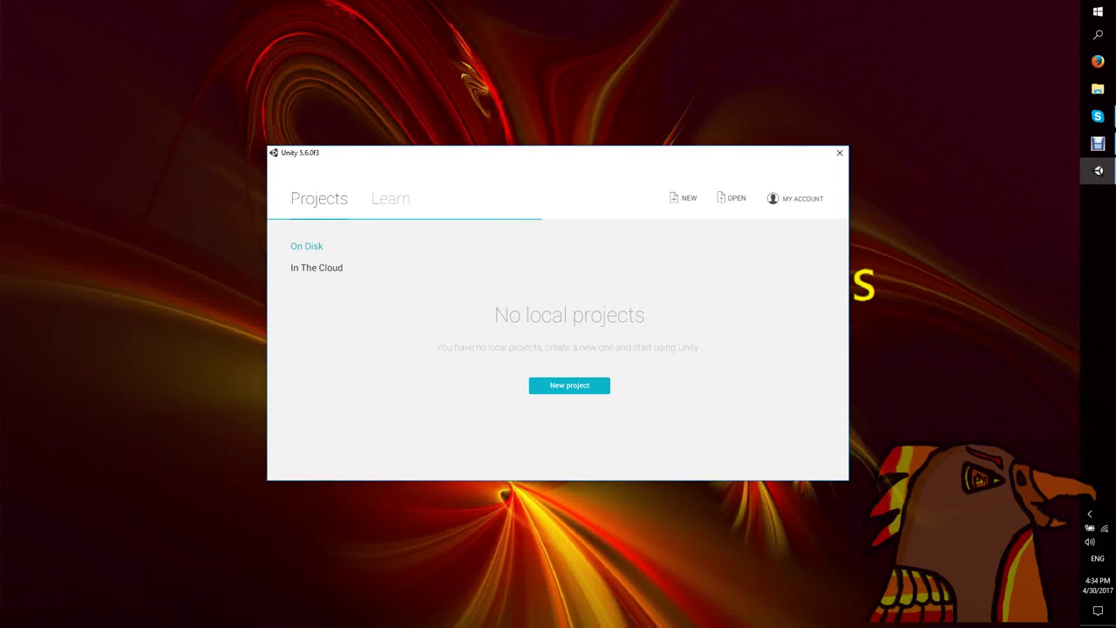
{"action": "left_click", "coordinate": [612, 385]}
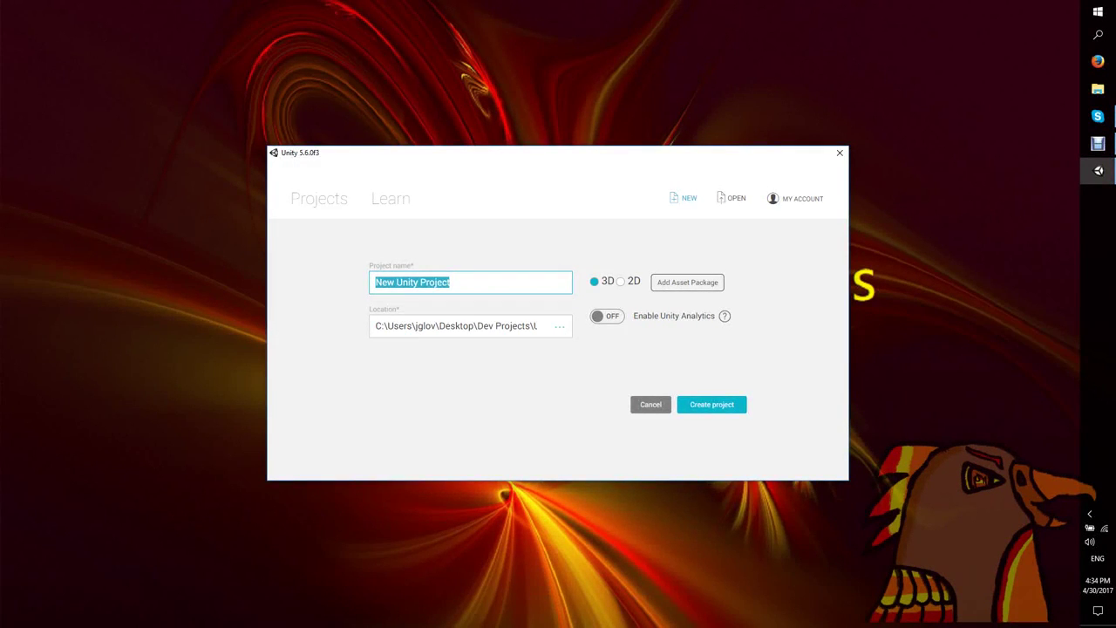
{"action": "type", "text": "HowTo"}
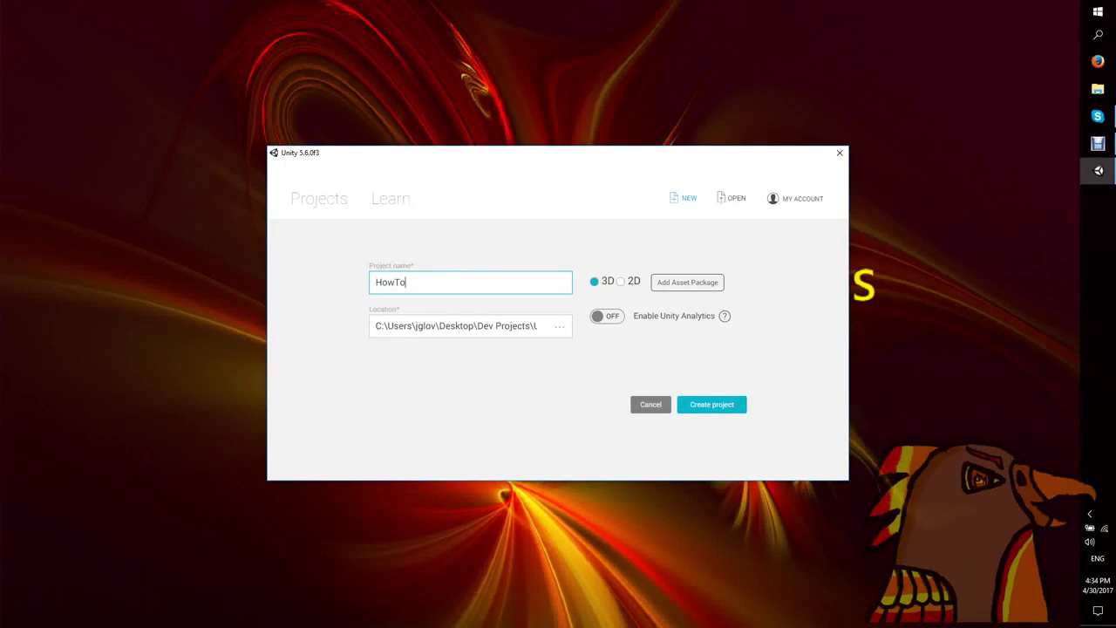
{"action": "type", "text": "AnimateInUnity"}
{"action": "left_click", "coordinate": [712, 405]}
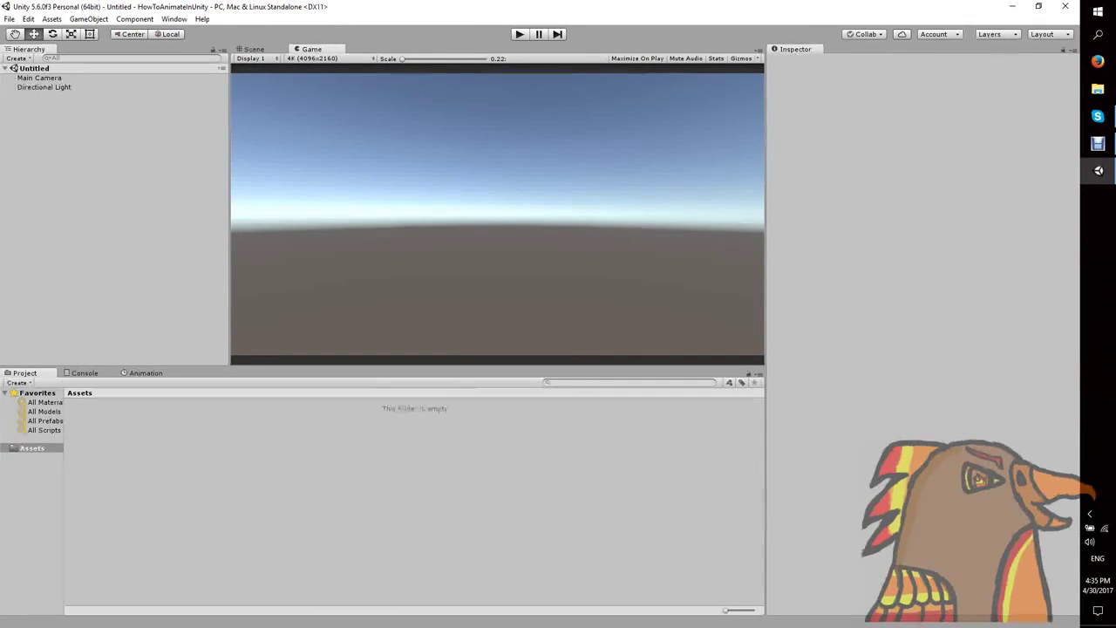
- Keep the Game view resolution at 4K (4096x2160) and create a folder named Prefabs in Assets
{"action": "left_click", "coordinate": [329, 58]}
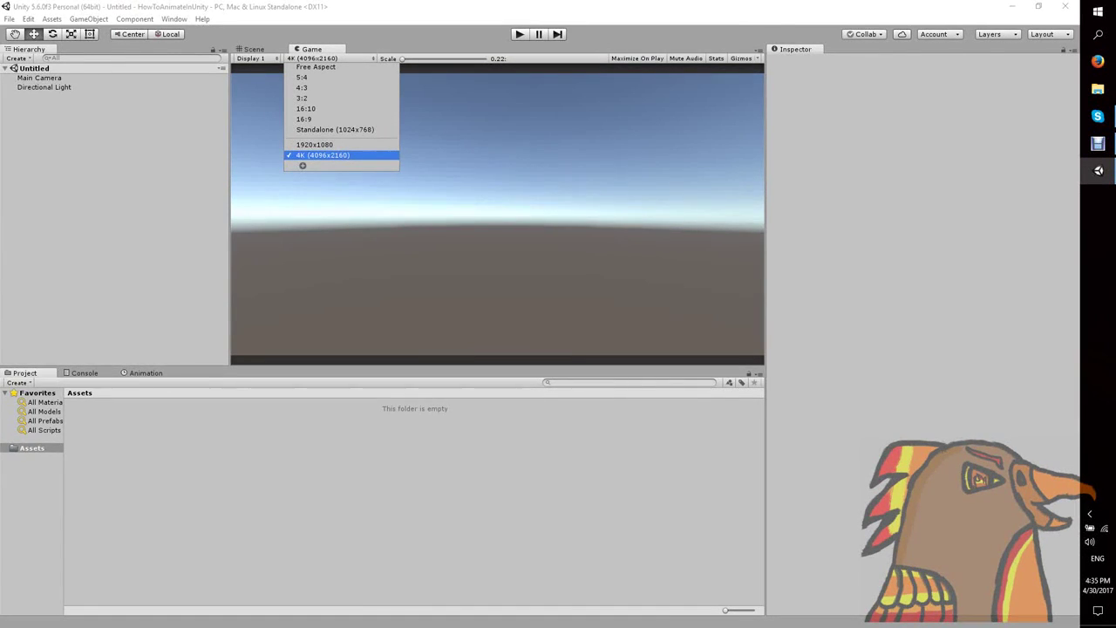
{"action": "left_click", "coordinate": [323, 155]}
{"action": "right_click", "coordinate": [323, 438]}
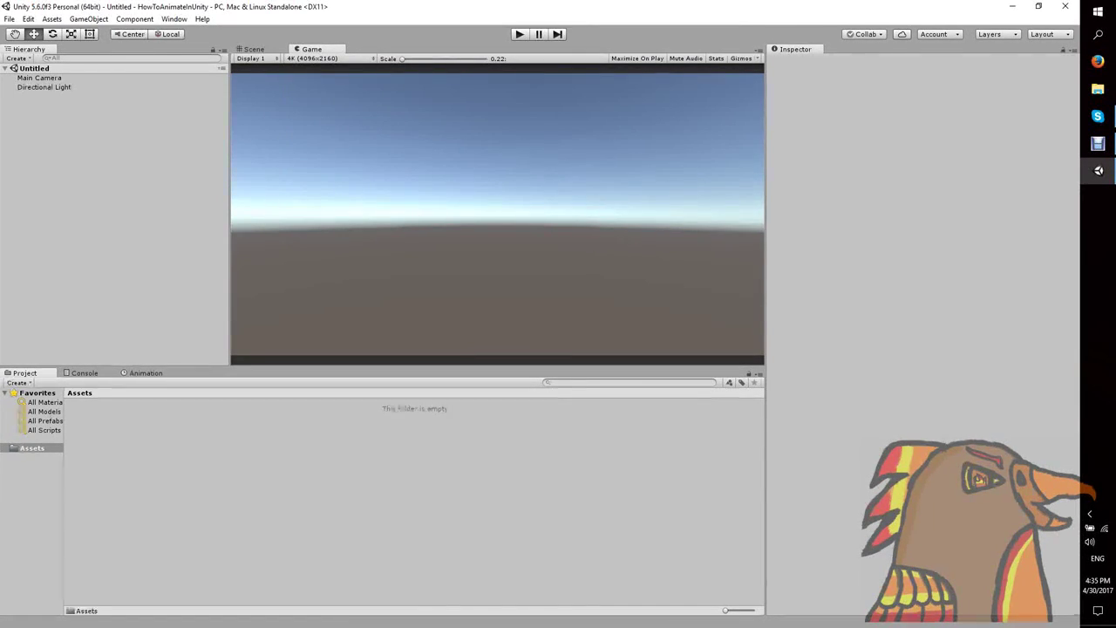
{"action": "mouse_move", "coordinate": [384, 227]}
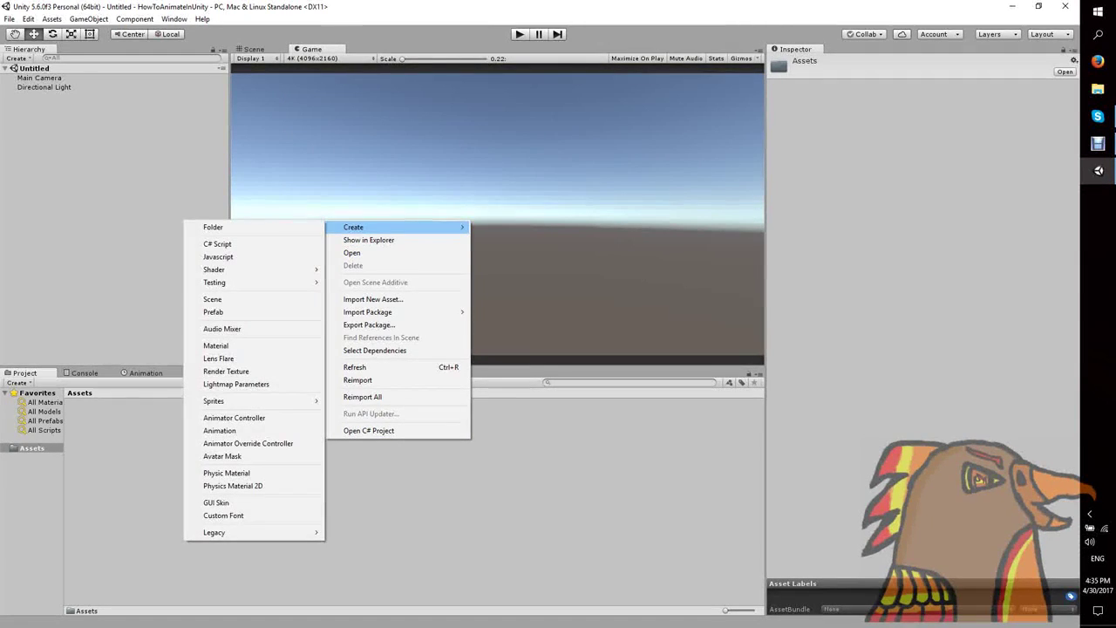
{"action": "left_click", "coordinate": [213, 227]}
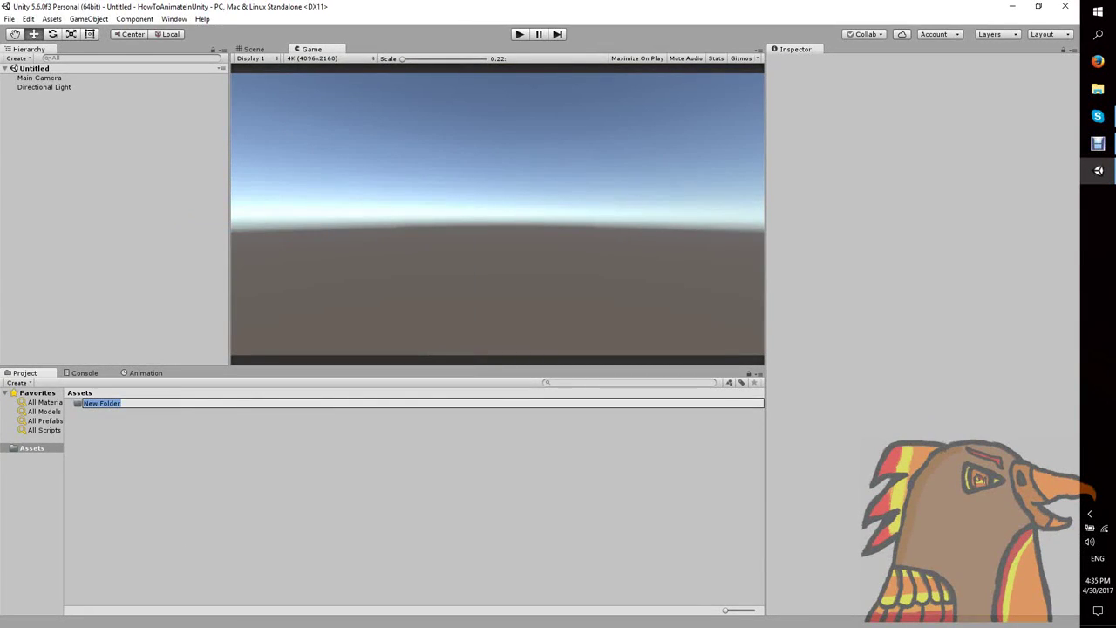
{"action": "type", "text": "Prefabs"}
{"action": "key", "text": "Return"}
- Create a folder named Models in the project's Assets folder
{"action": "right_click", "coordinate": [373, 448]}
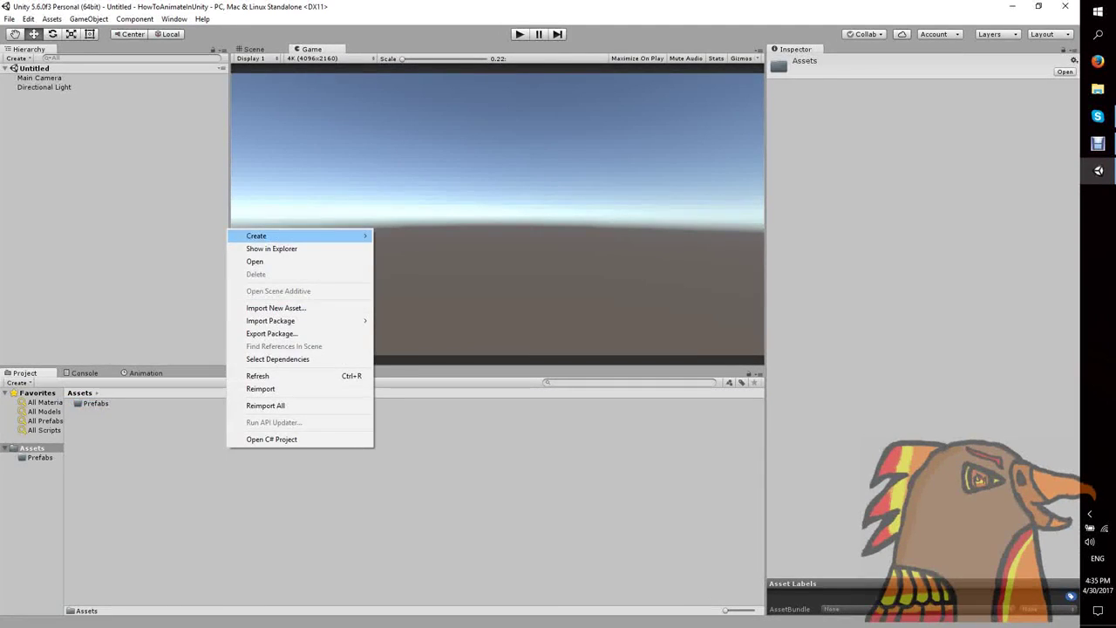
{"action": "mouse_move", "coordinate": [340, 236]}
{"action": "left_click", "coordinate": [116, 236]}
{"action": "type", "text": "M"}
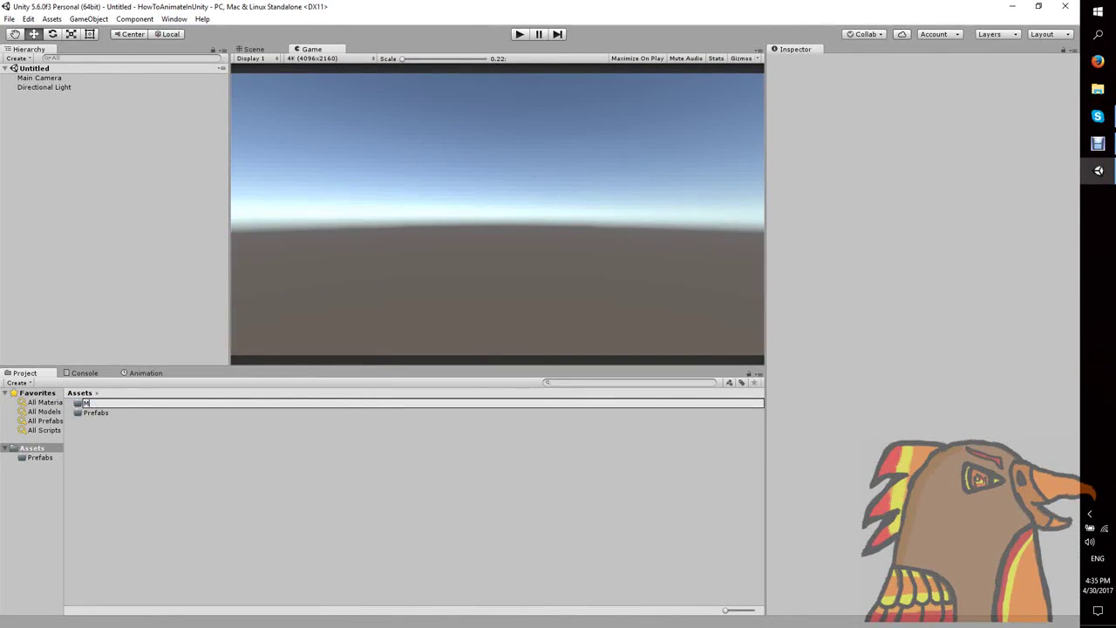
{"action": "type", "text": "odels"}
{"action": "key", "text": "Return"}
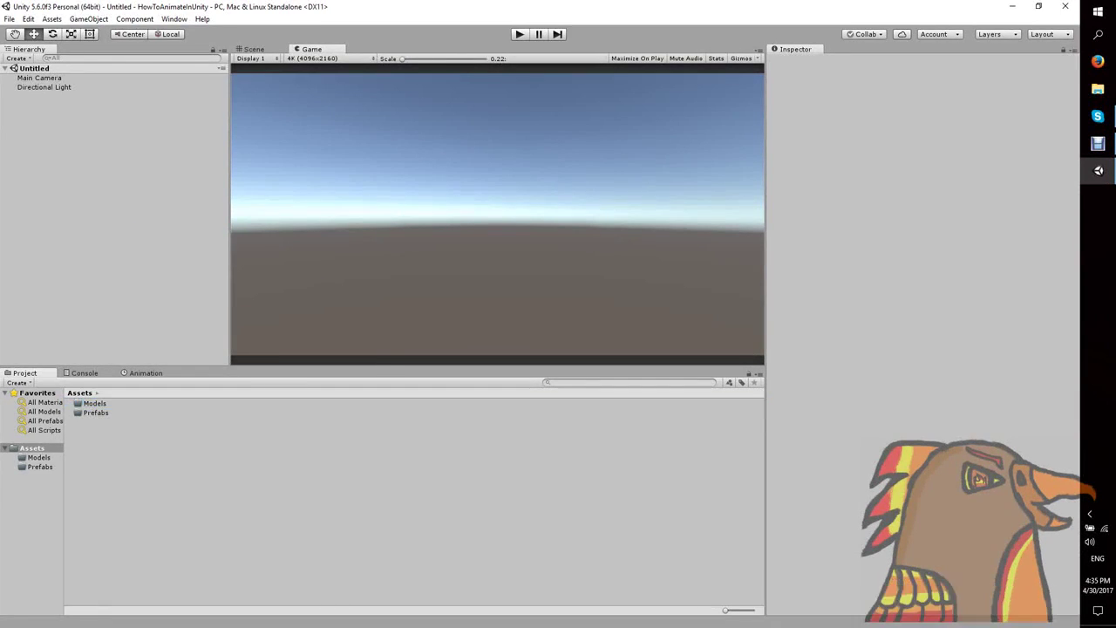
- Create a folder named Scenes in the project's Assets folder
{"action": "right_click", "coordinate": [233, 499]}
{"action": "mouse_move", "coordinate": [262, 285]}
{"action": "left_click", "coordinate": [116, 285]}
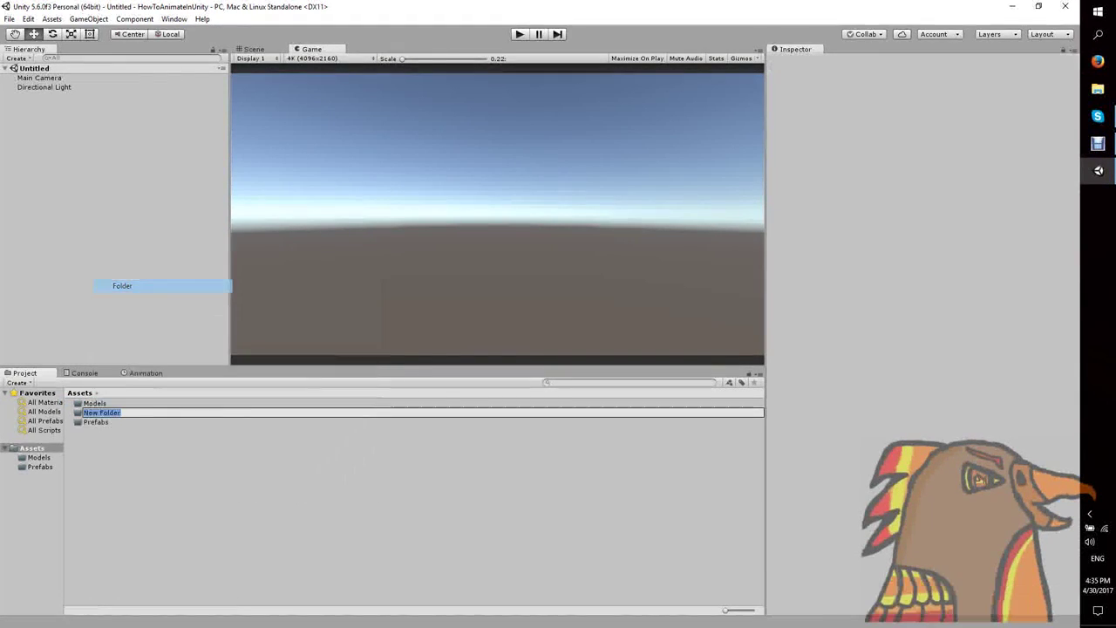
{"action": "type", "text": "Scenes"}
{"action": "key", "text": "Return"}
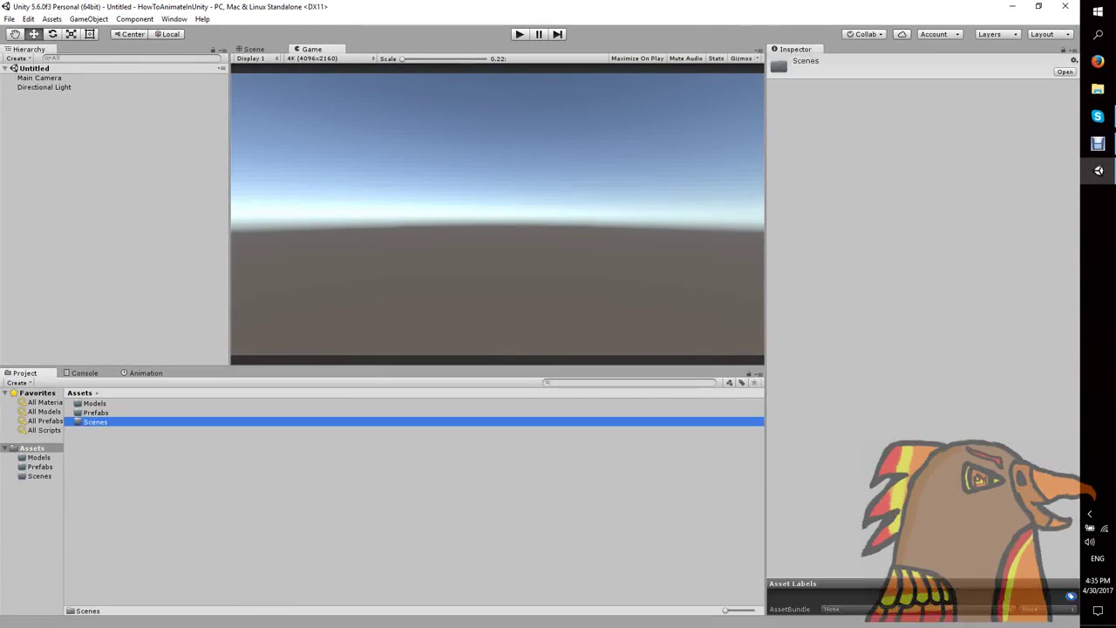
- Create a folder named Animations in the project's Assets folder
{"action": "right_click", "coordinate": [127, 291]}
{"action": "mouse_move", "coordinate": [153, 297]}
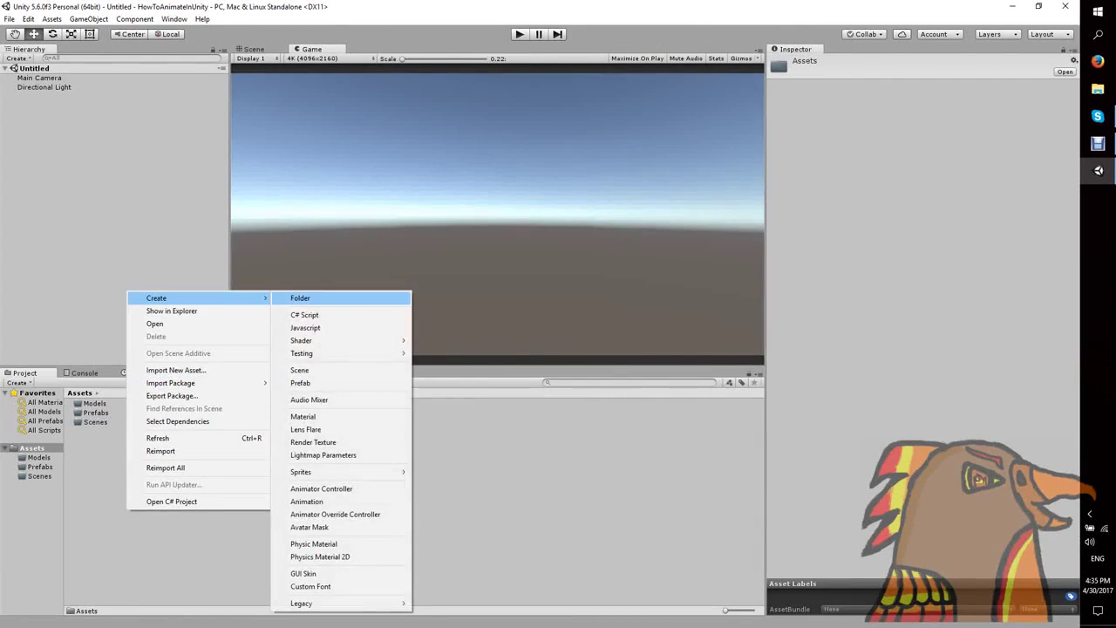
{"action": "left_click", "coordinate": [300, 297]}
{"action": "type", "text": "Animations"}
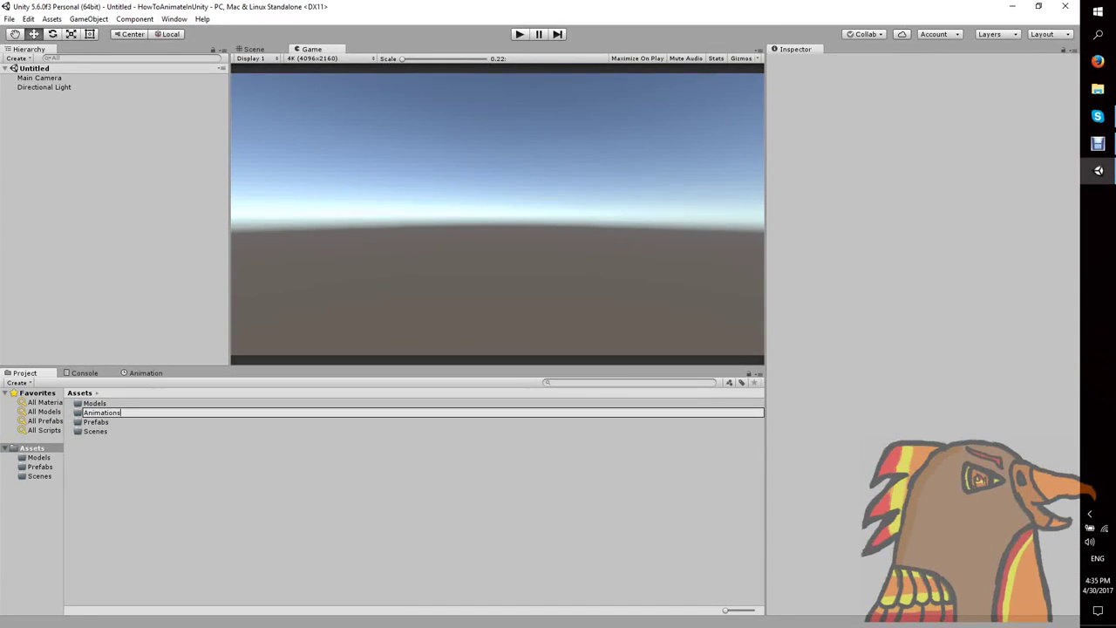
{"action": "key", "text": "Return"}
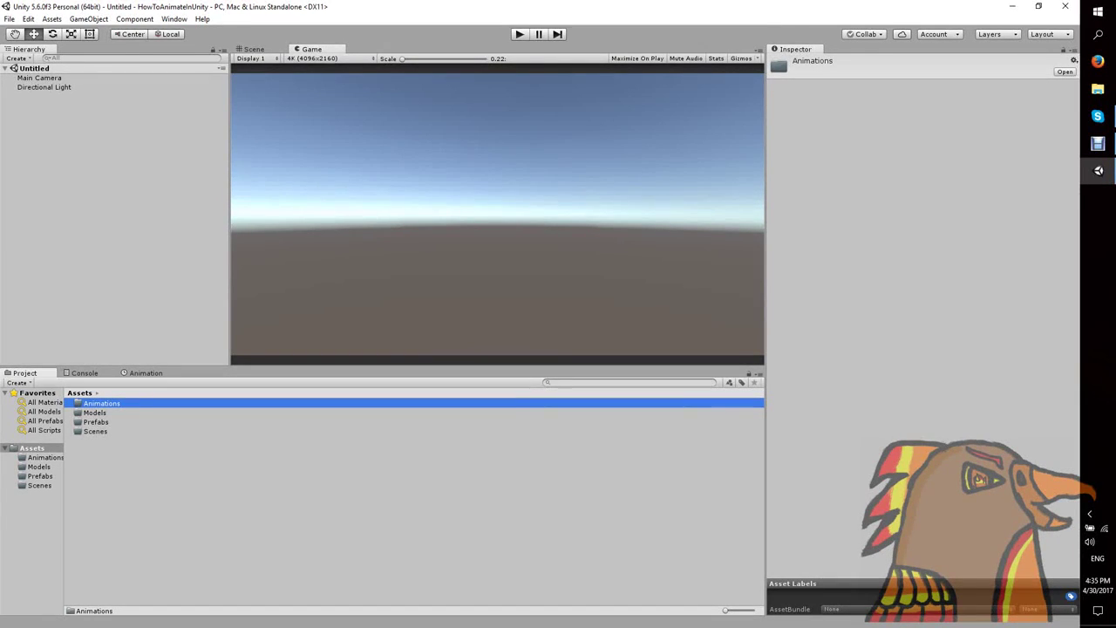
- Open the project's Models folder and, in File Explorer, browse from the Desktop to Dev Projects\Unity3D\Not Shown\HandAnimation\Assets\Model
{"action": "double_click", "coordinate": [95, 413]}
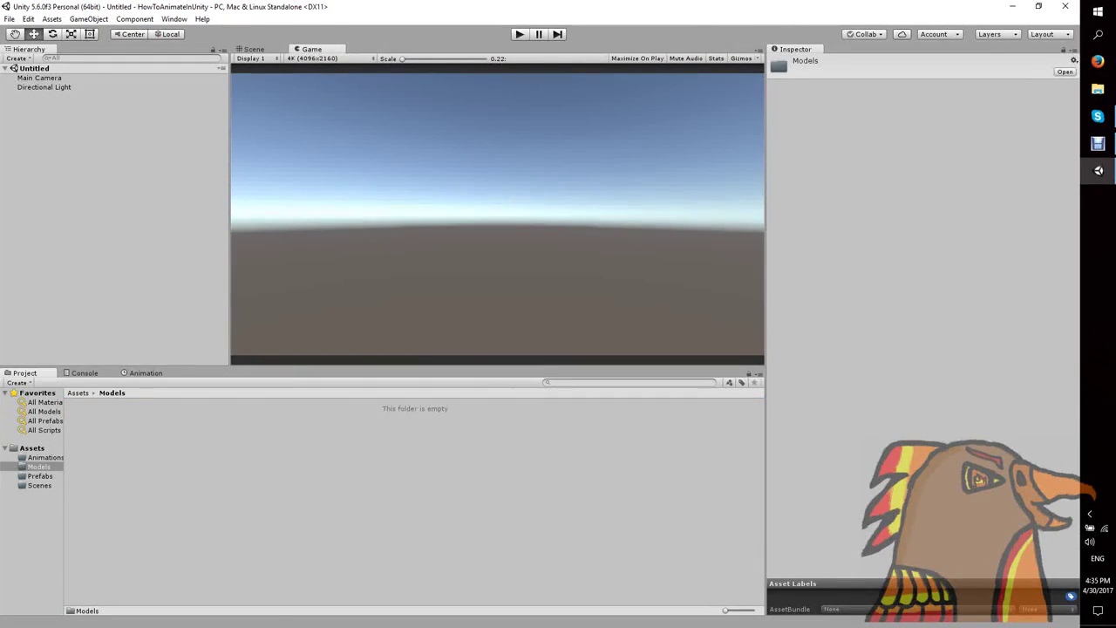
{"action": "left_click", "coordinate": [1097, 88]}
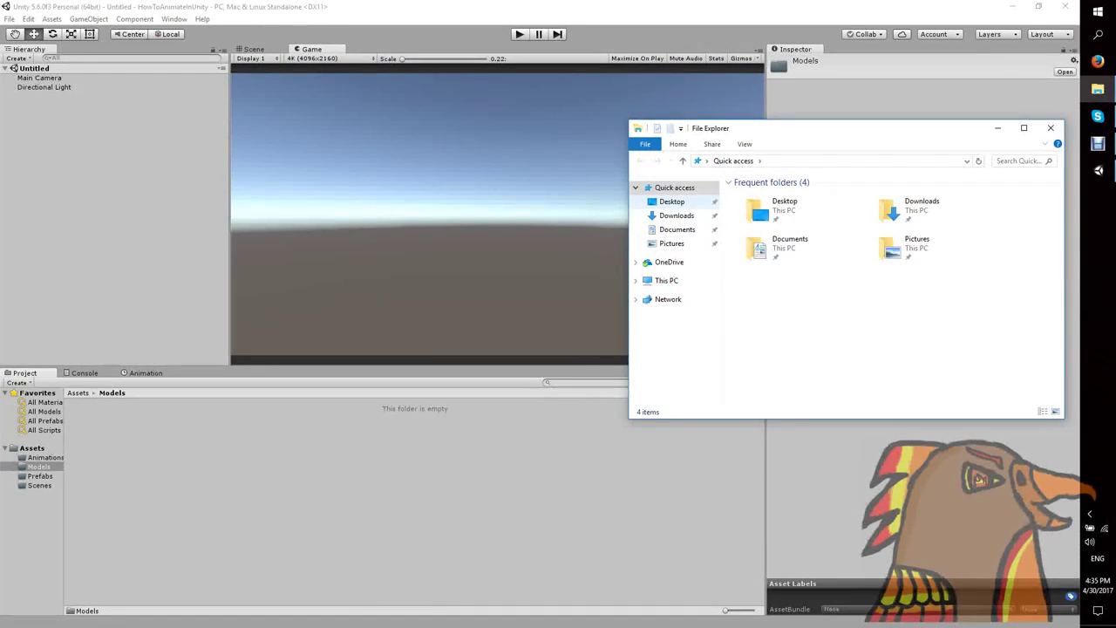
{"action": "left_click", "coordinate": [672, 201]}
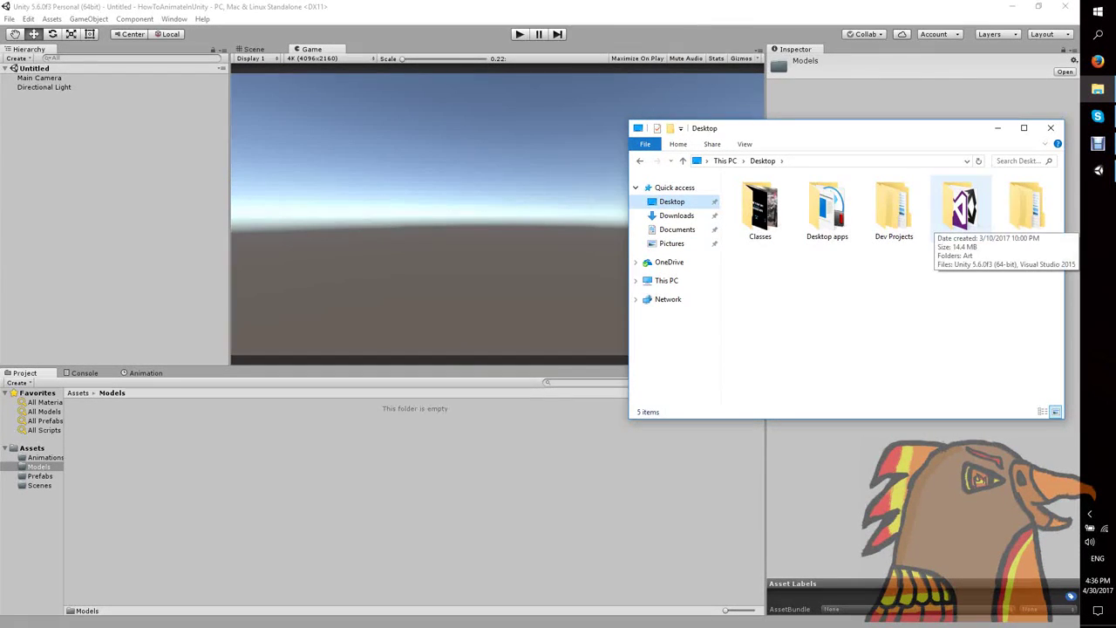
{"action": "double_click", "coordinate": [894, 209]}
{"action": "double_click", "coordinate": [755, 220]}
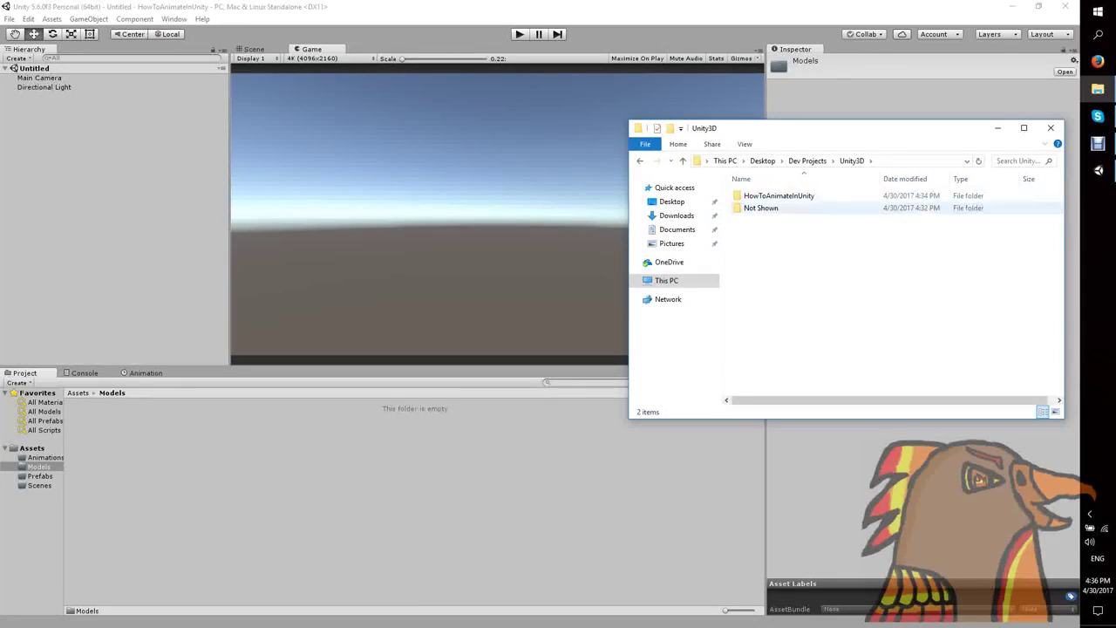
{"action": "double_click", "coordinate": [758, 208]}
{"action": "double_click", "coordinate": [768, 208]}
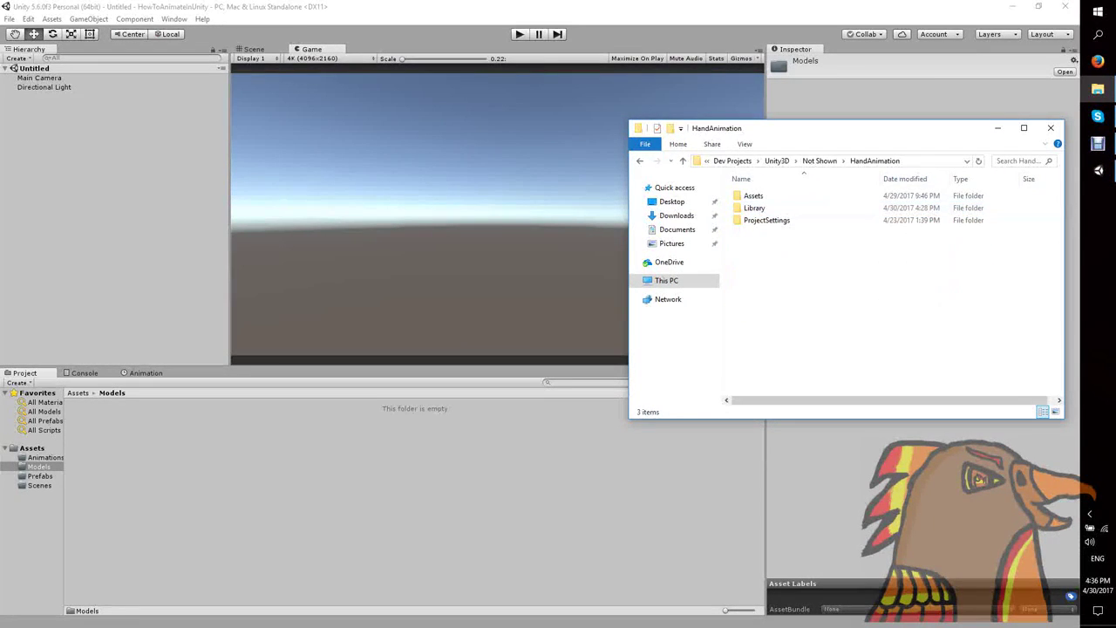
{"action": "left_click", "coordinate": [755, 196]}
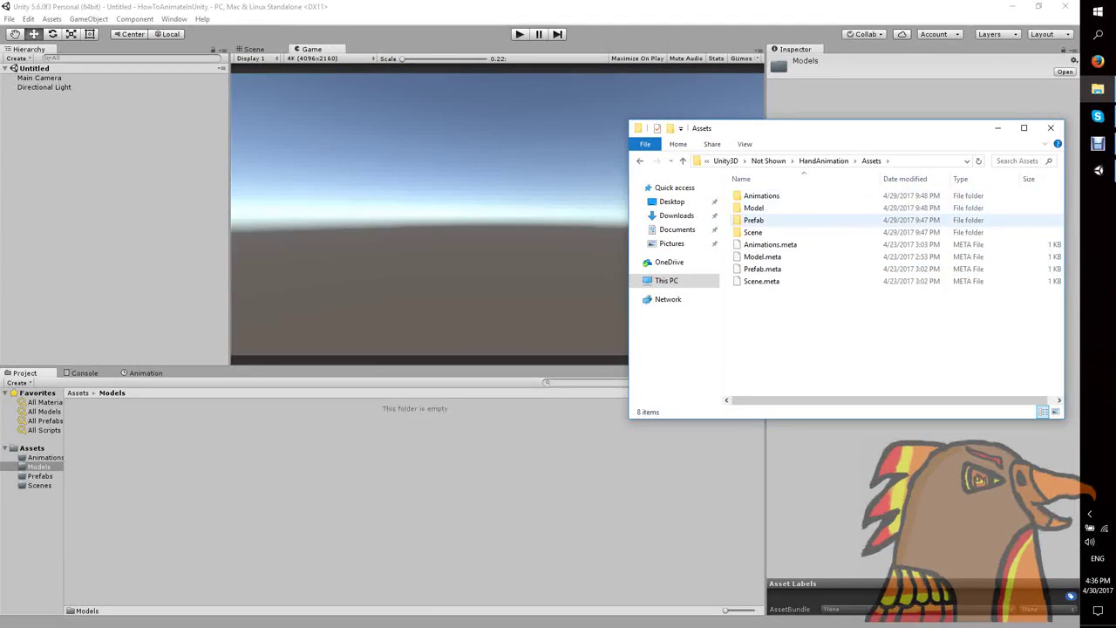
{"action": "double_click", "coordinate": [758, 208]}
- Import the Materials and MyCharacter folders with their .meta files into the project's Models folder and close File Explorer
{"action": "left_click_drag", "start_coordinate": [790, 274], "coordinate": [777, 195]}
{"action": "left_click_drag", "start_coordinate": [772, 209], "coordinate": [419, 488]}
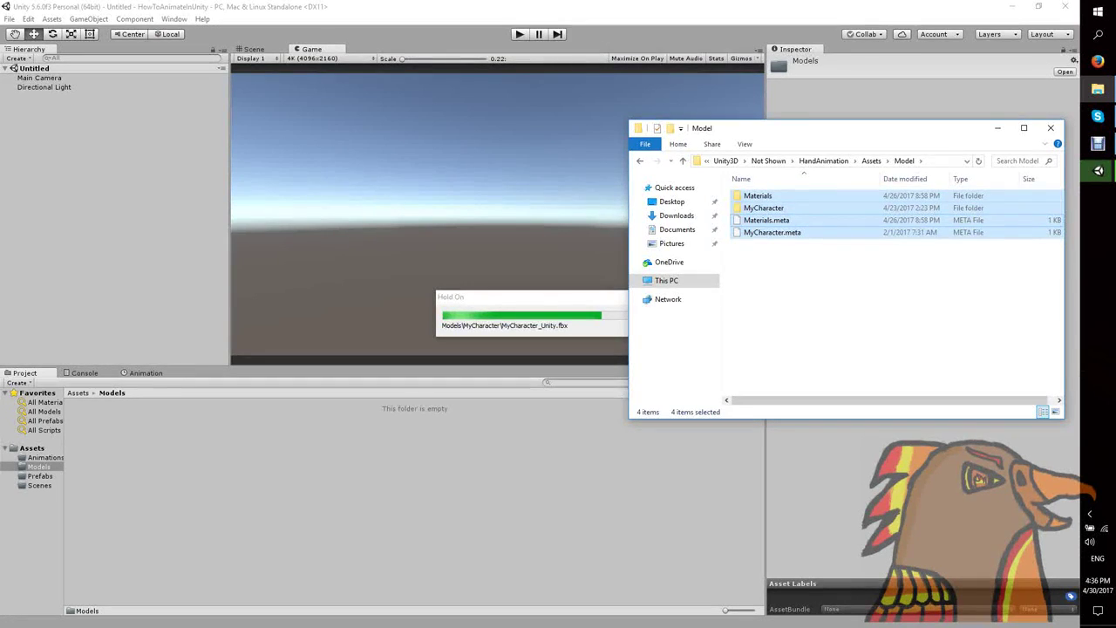
{"action": "left_click", "coordinate": [872, 314]}
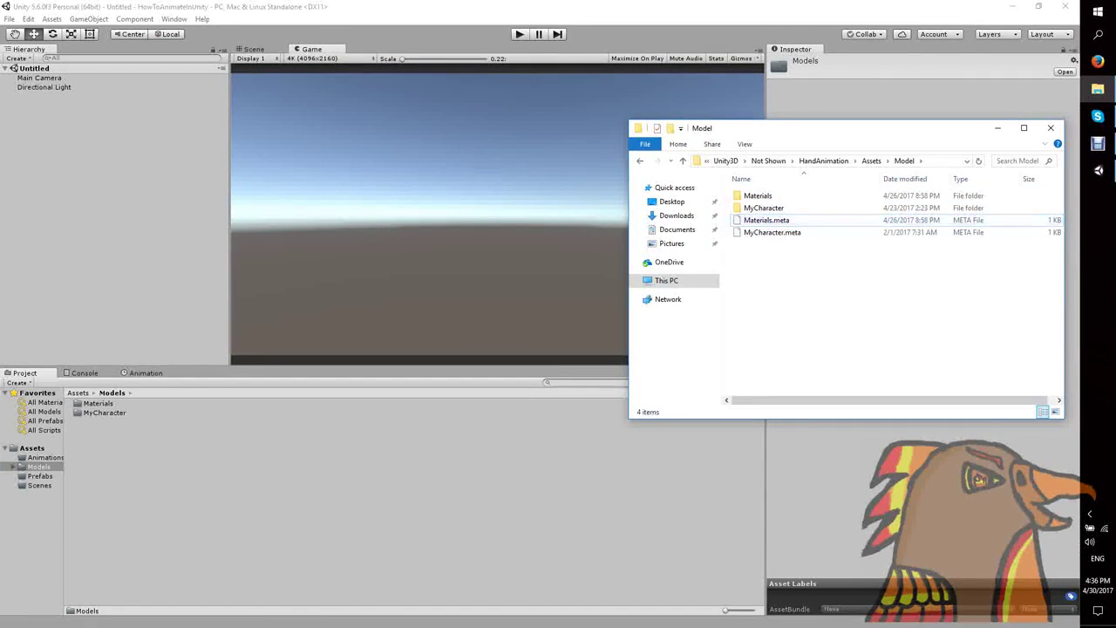
{"action": "left_click", "coordinate": [1050, 127]}
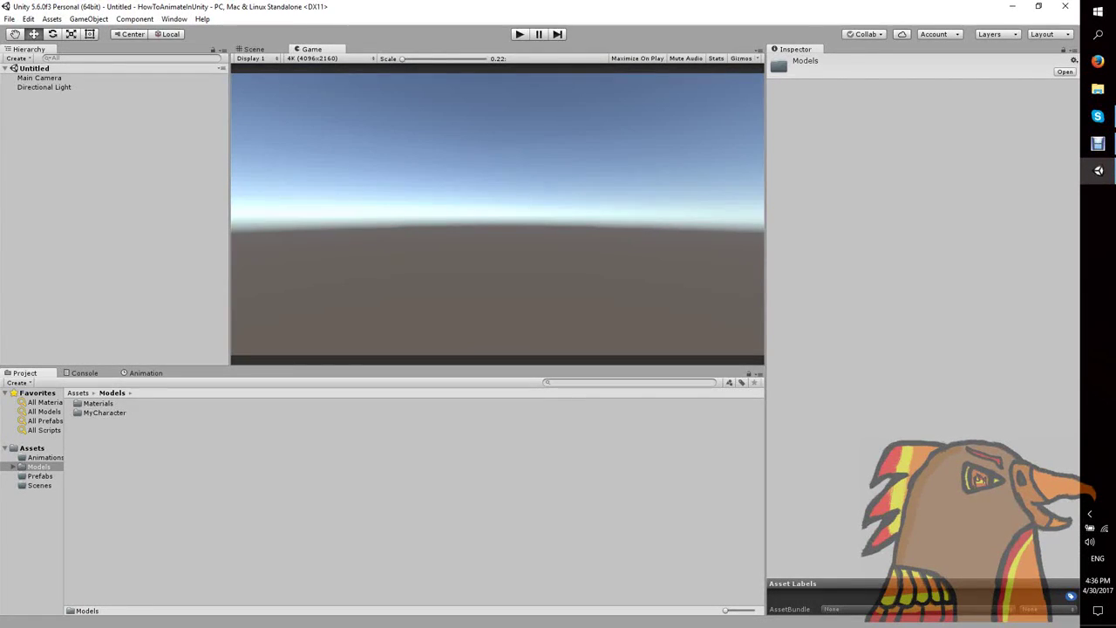
- Place the MyCharacter_Unity model from the MyCharacter folder into the scene and reset its transform
{"action": "double_click", "coordinate": [105, 412]}
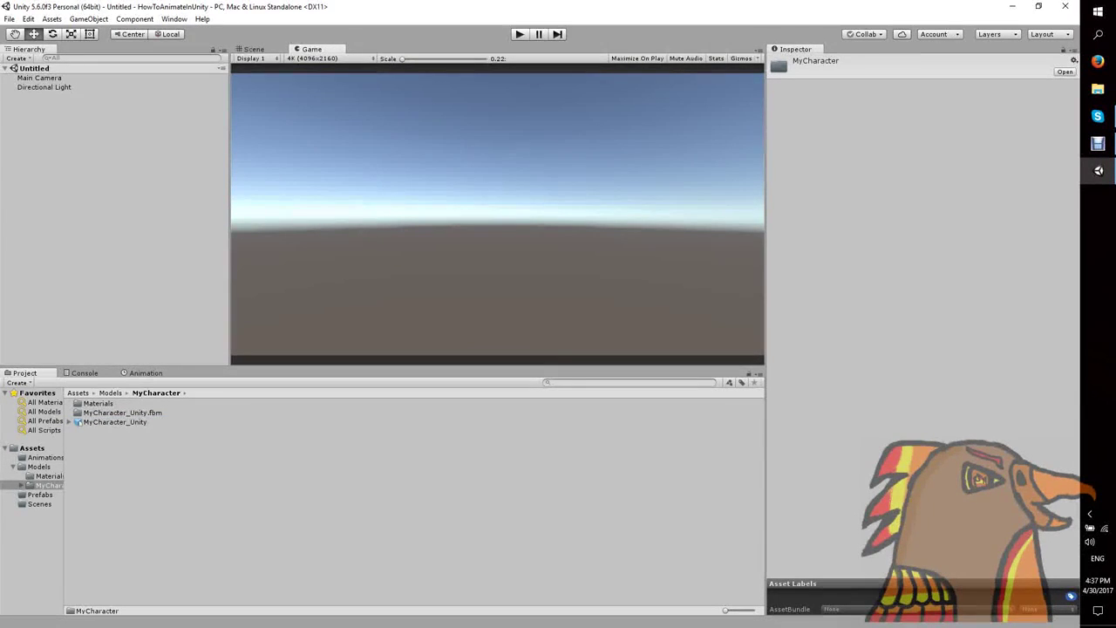
{"action": "left_click", "coordinate": [254, 50]}
{"action": "left_click_drag", "start_coordinate": [115, 422], "coordinate": [485, 229]}
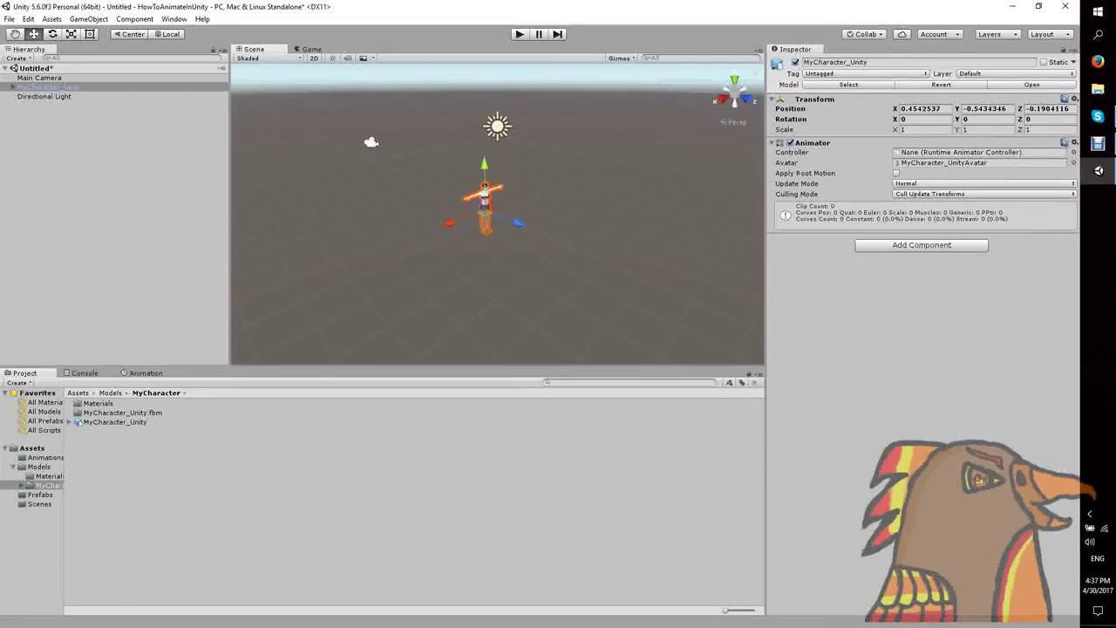
{"action": "left_click", "coordinate": [1074, 100]}
{"action": "left_click", "coordinate": [989, 205]}
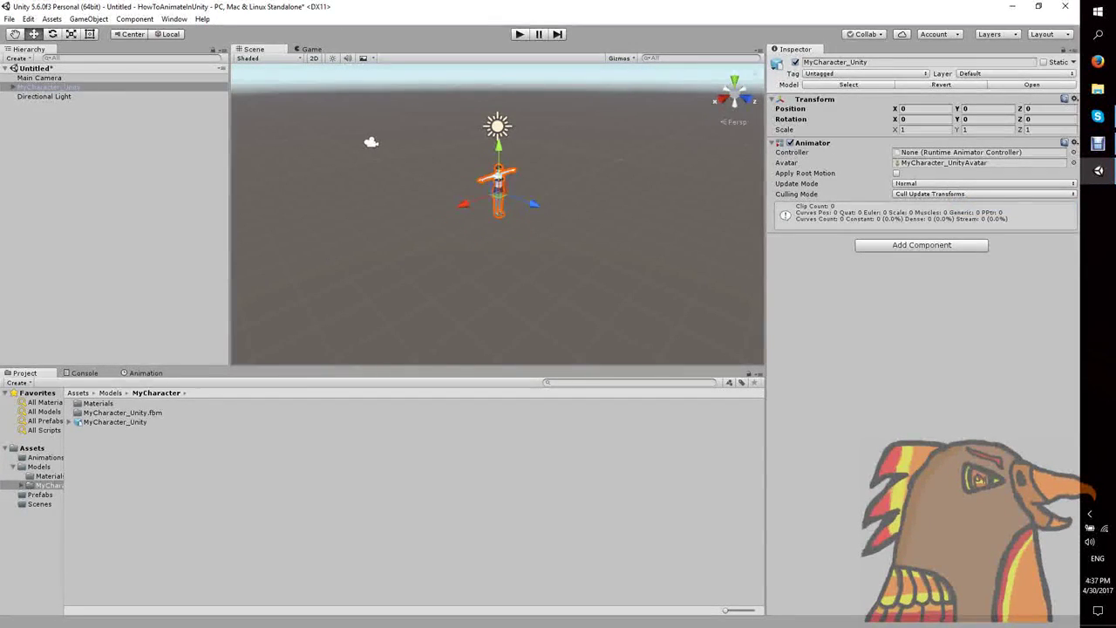
- Using the Game view, move MyCharacter_Unity toward the camera to Z position -7.99 and set its Y rotation to 180
{"action": "left_click", "coordinate": [39, 78]}
{"action": "left_click", "coordinate": [311, 49]}
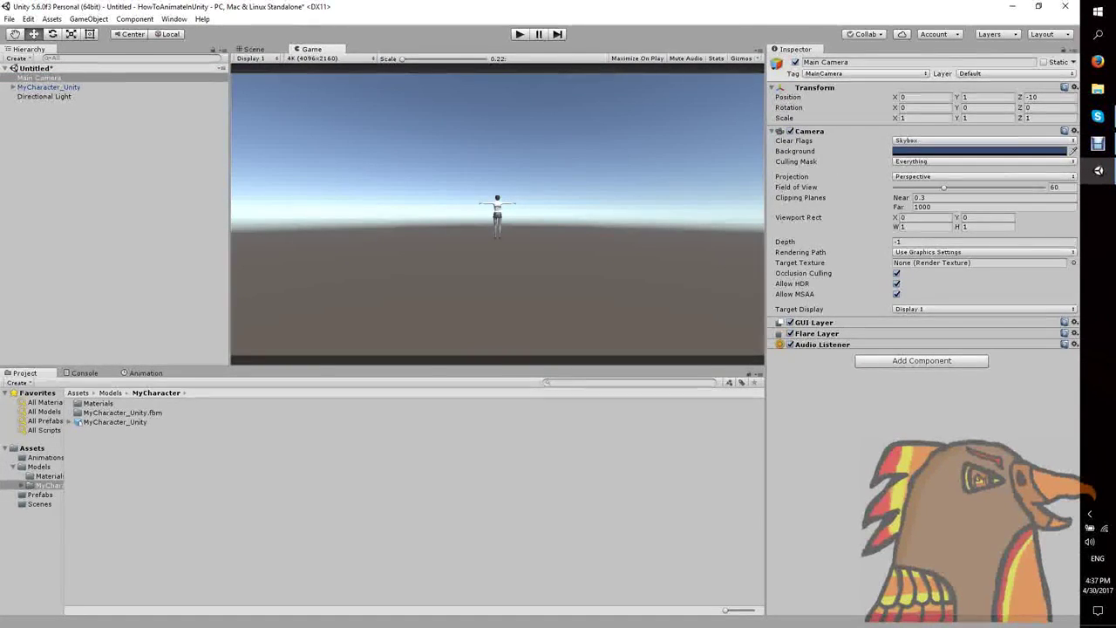
{"action": "left_click", "coordinate": [45, 97]}
{"action": "left_click", "coordinate": [49, 87]}
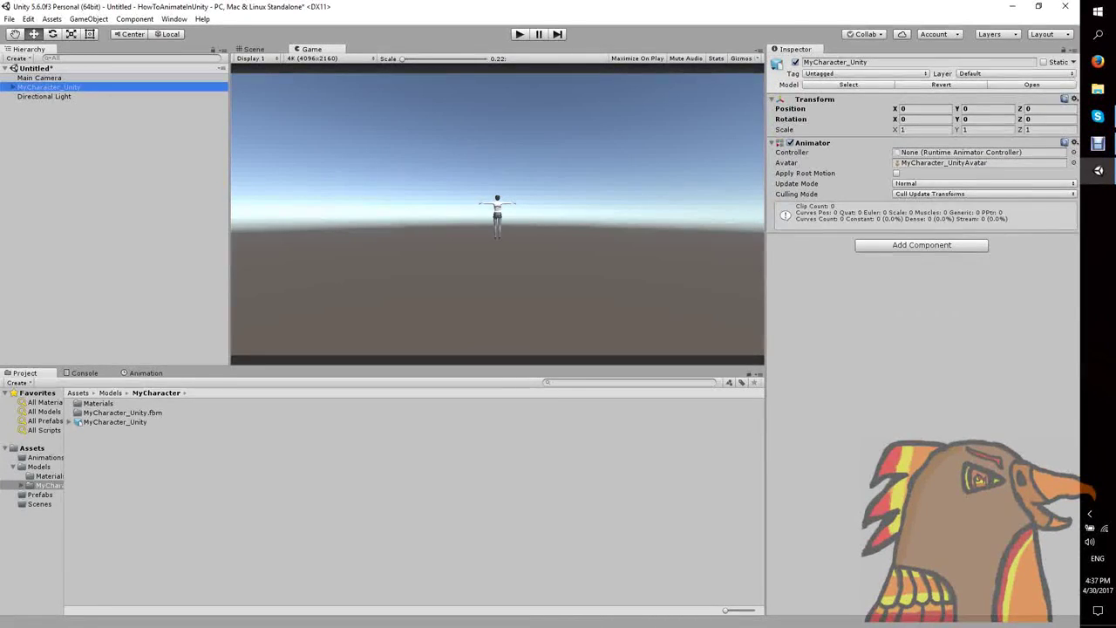
{"action": "left_click", "coordinate": [1037, 109]}
{"action": "type", "text": "-0.56"}
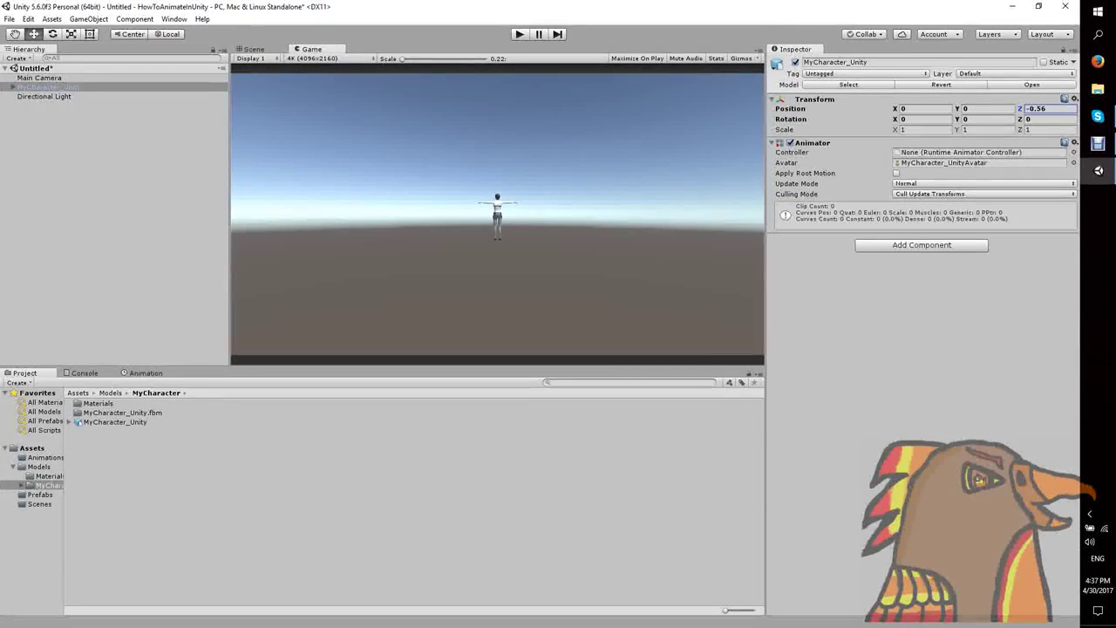
{"action": "left_click_drag", "start_coordinate": [995, 109], "coordinate": [865, 109]}
{"action": "left_click", "coordinate": [985, 120]}
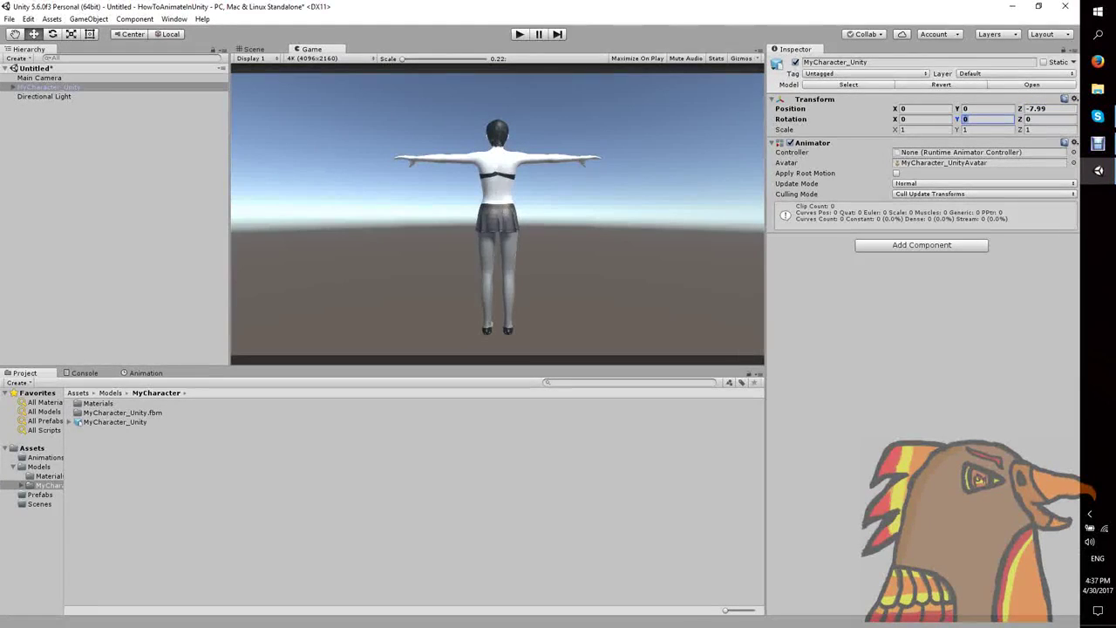
{"action": "type", "text": "180"}
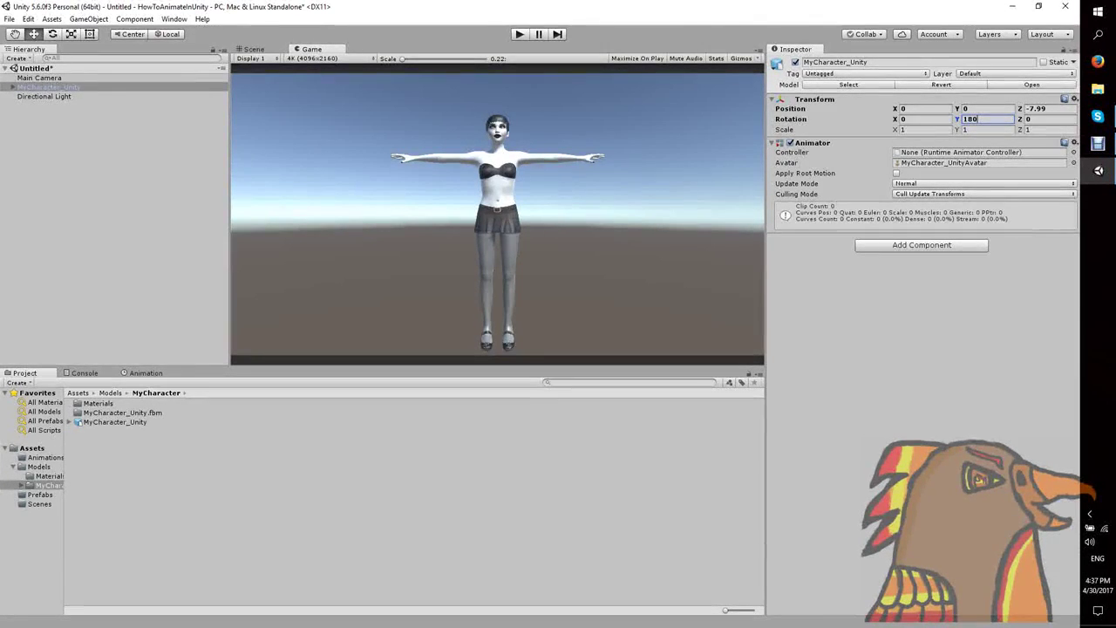
- Collapse the Models folder in the project's folder tree and open the Prefabs folder
{"action": "left_click", "coordinate": [38, 466]}
{"action": "left_click", "coordinate": [13, 466]}
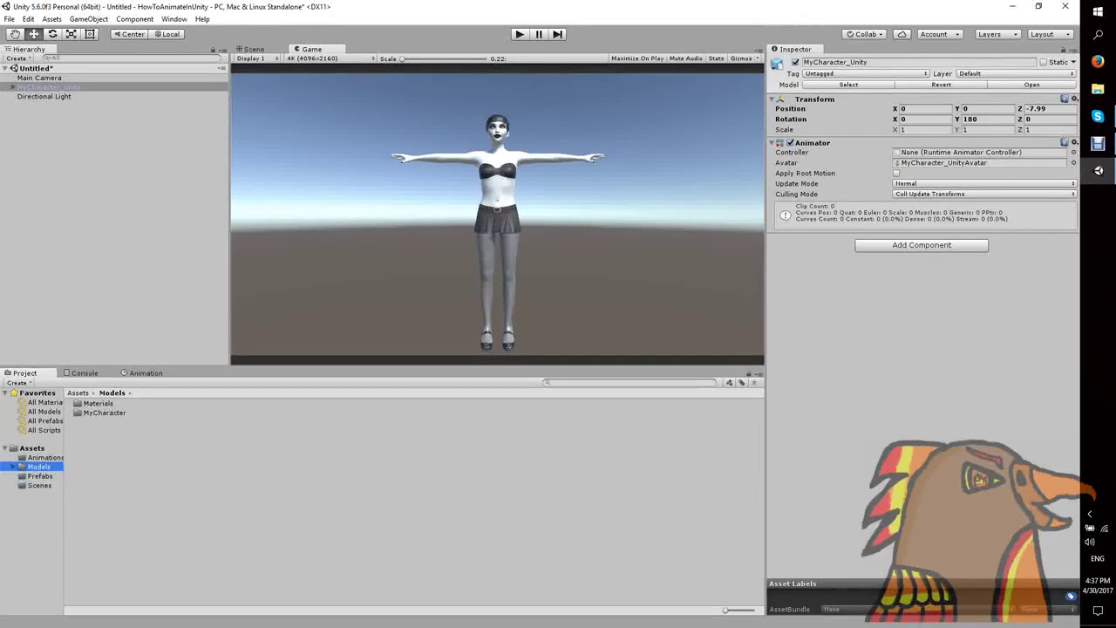
{"action": "left_click", "coordinate": [39, 476]}
{"action": "left_click", "coordinate": [47, 87]}
{"action": "left_click", "coordinate": [39, 476]}
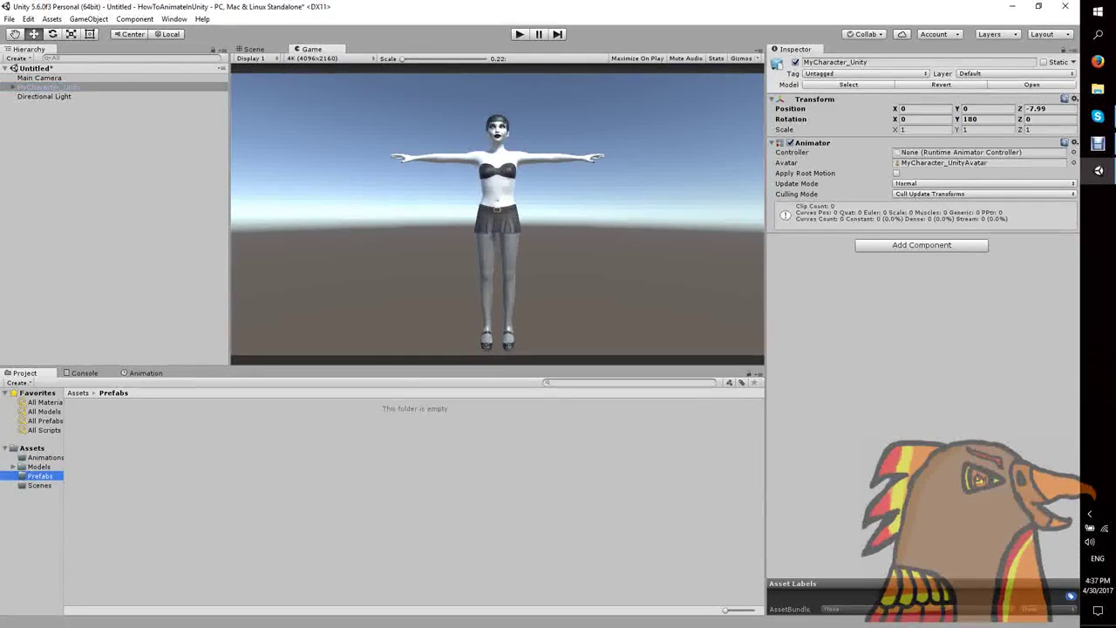
- Move MyCharacter_Unity below Directional Light in the hierarchy and rename it Chick
{"action": "left_click", "coordinate": [48, 88]}
{"action": "left_click_drag", "start_coordinate": [48, 87], "coordinate": [47, 100]}
{"action": "left_click", "coordinate": [48, 97]}
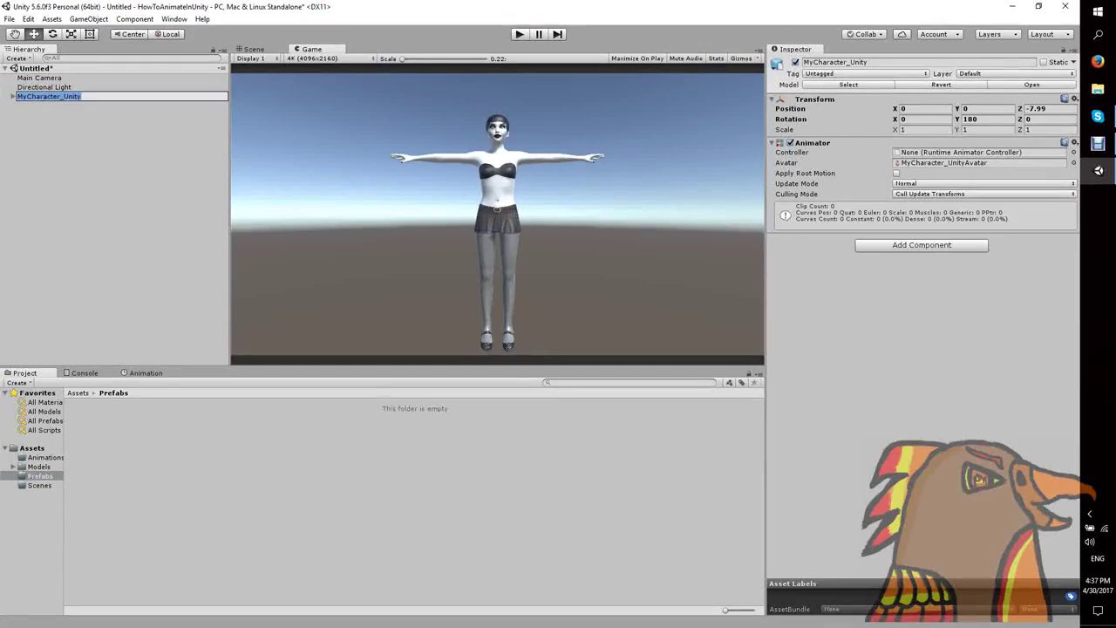
{"action": "left_click", "coordinate": [835, 62]}
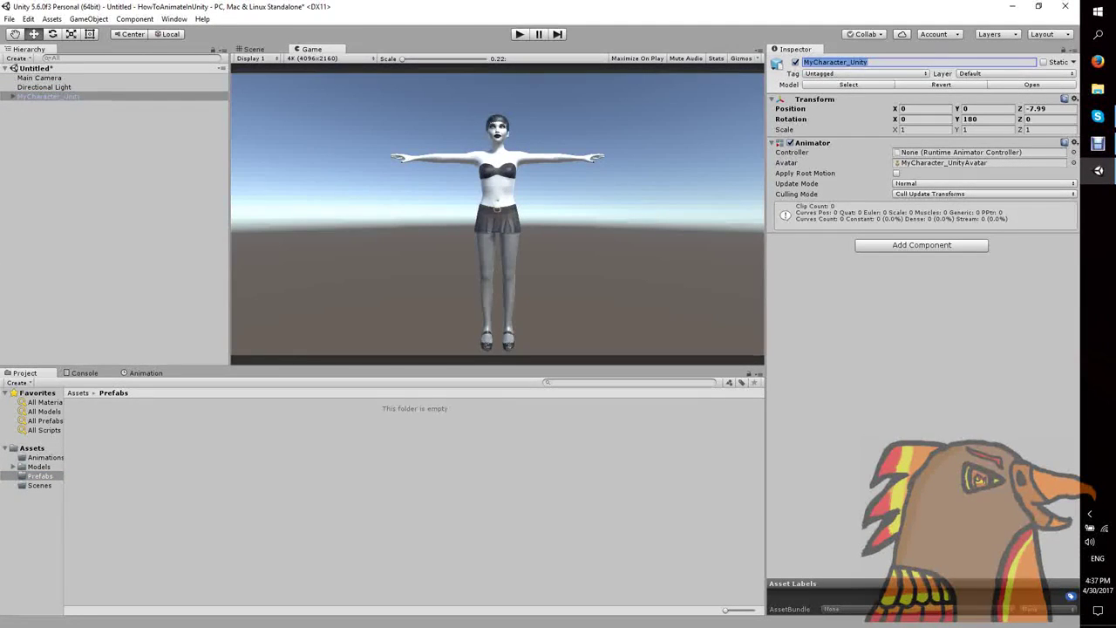
{"action": "type", "text": "Chick"}
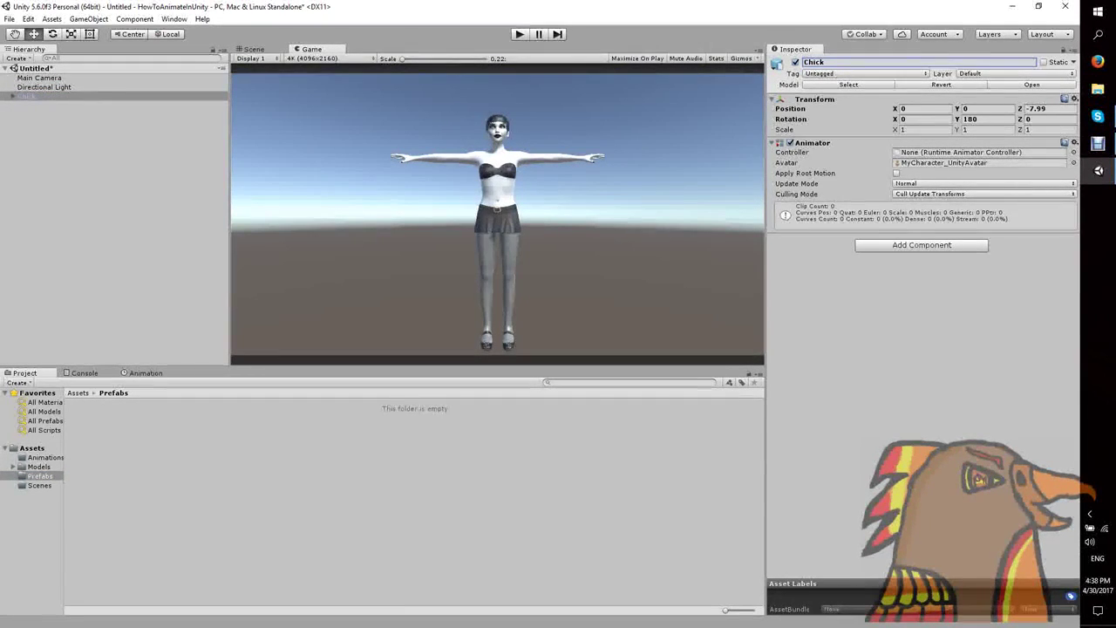
{"action": "key", "text": "Return"}
- Create a prefab of the Chick object in the Prefabs folder and clear the selection
{"action": "left_click", "coordinate": [27, 96]}
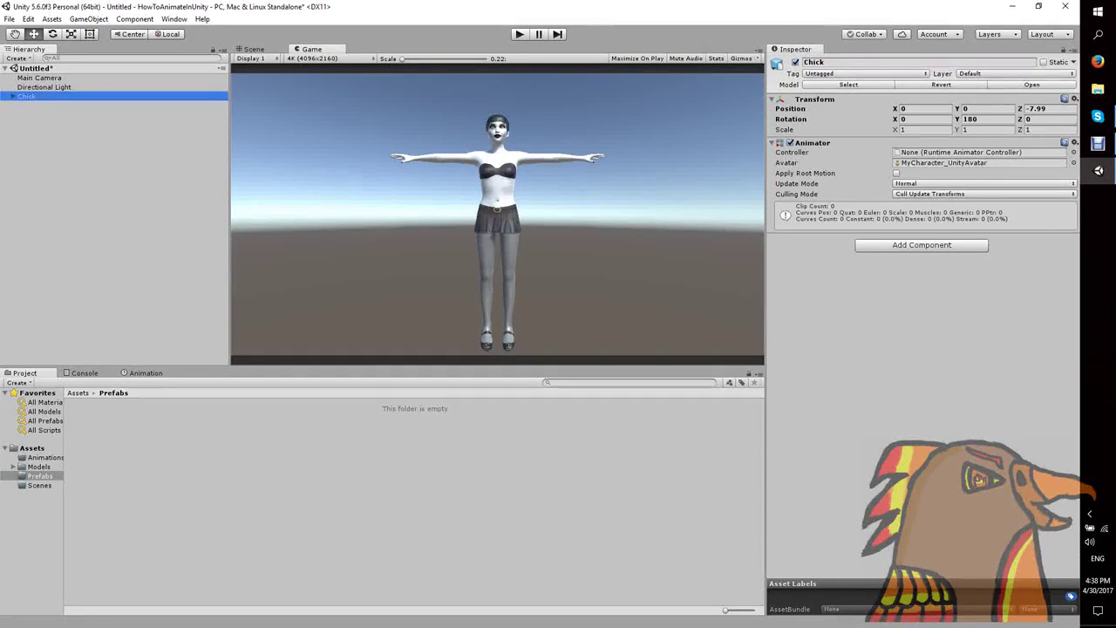
{"action": "left_click", "coordinate": [40, 476]}
{"action": "left_click_drag", "start_coordinate": [39, 476], "coordinate": [39, 476]}
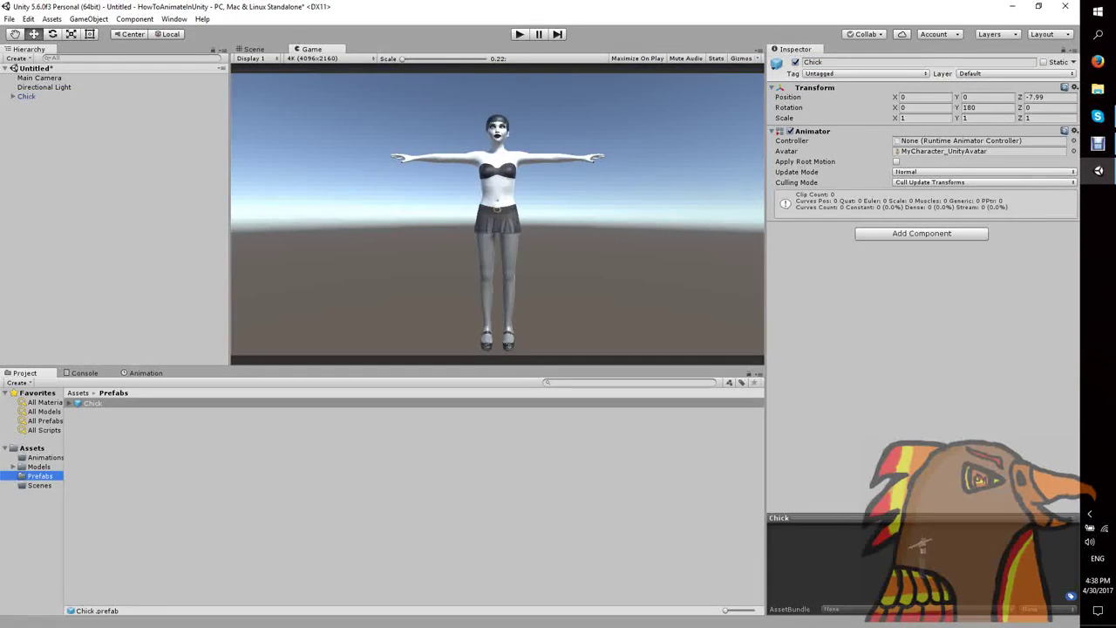
{"action": "left_click", "coordinate": [287, 492]}
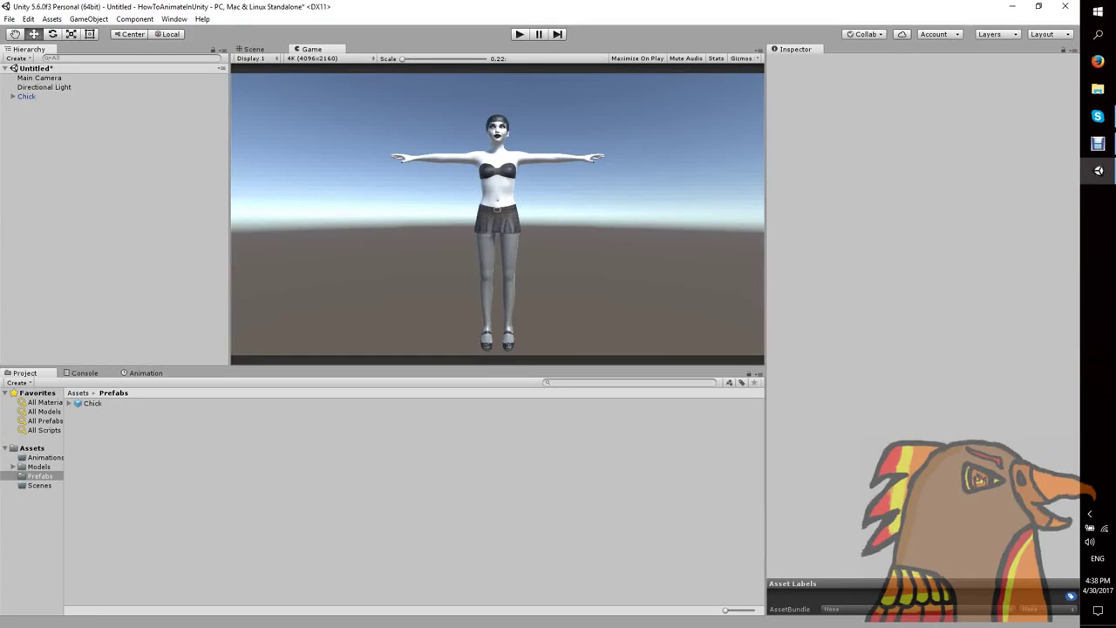
- Delete the Lights child object from Chick in the hierarchy, accepting the loss of the prefab connection
{"action": "left_click", "coordinate": [13, 97]}
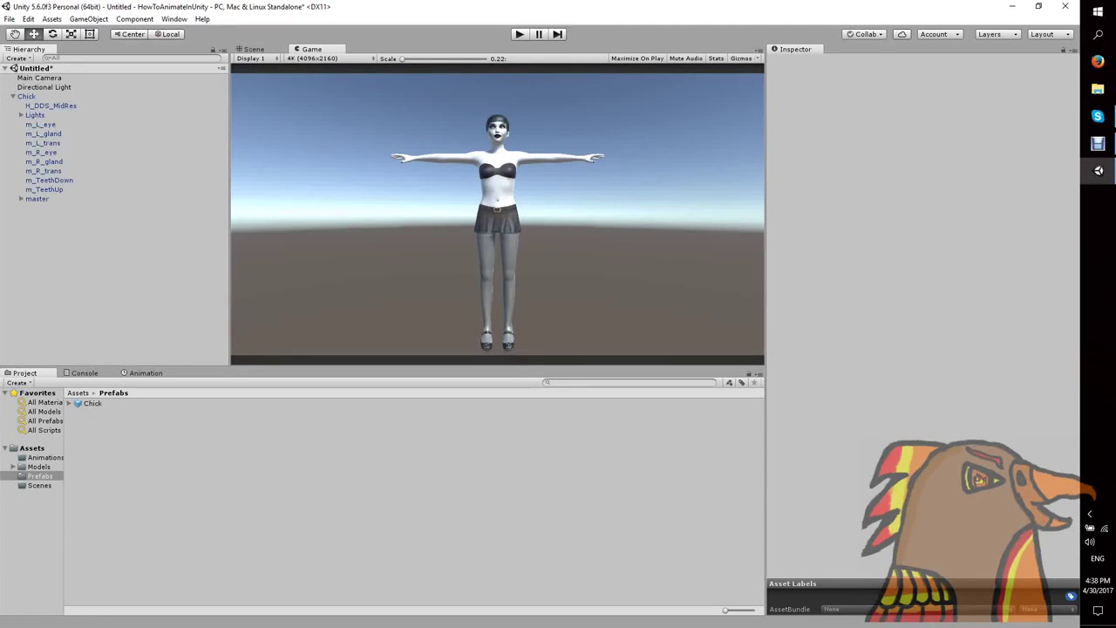
{"action": "left_click", "coordinate": [35, 115]}
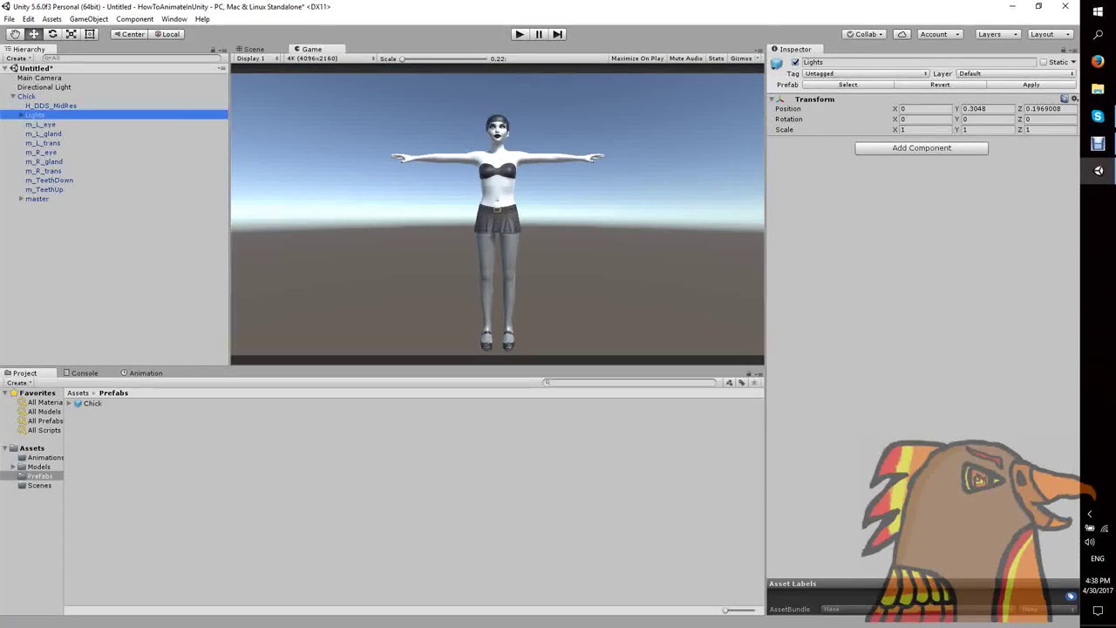
{"action": "key", "text": "Delete"}
{"action": "key", "text": "Return"}
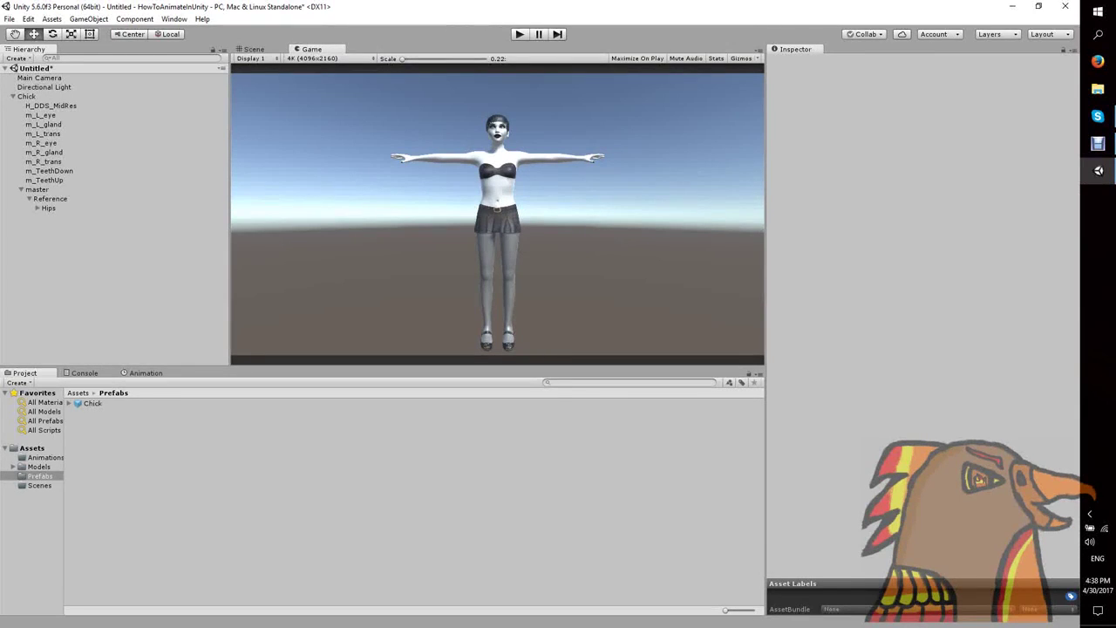
- Expand Chick's skeleton from Hips through Spine, Spine1 and Spine2 to the LeftArm and RightArm bones under the shoulders
{"action": "left_click", "coordinate": [37, 208]}
{"action": "left_click", "coordinate": [61, 245]}
{"action": "left_click", "coordinate": [53, 245]}
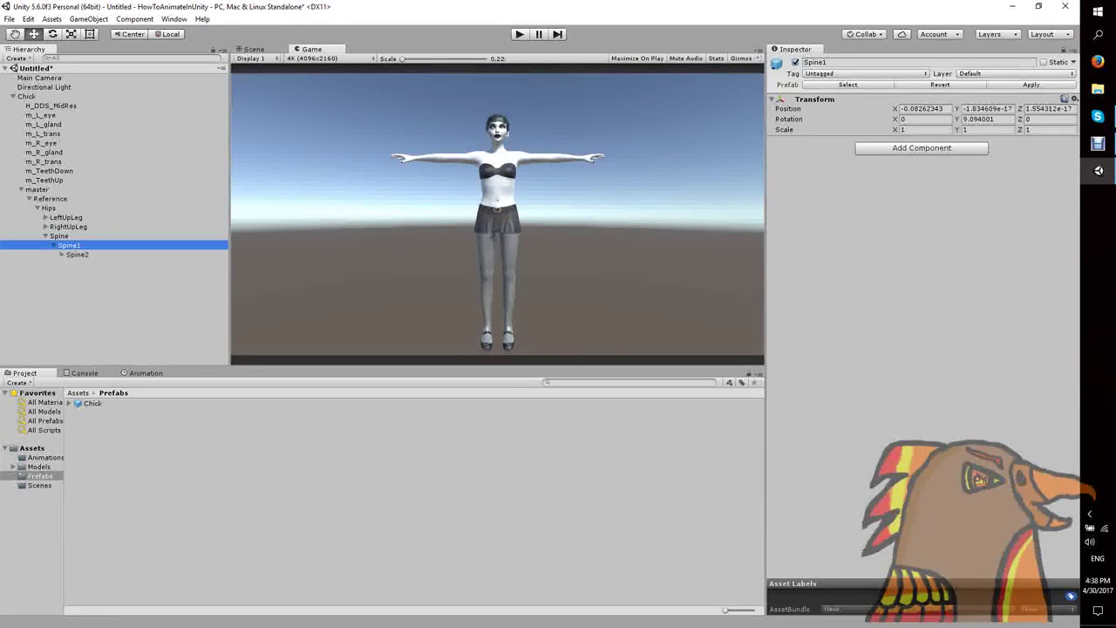
{"action": "left_click", "coordinate": [62, 254]}
{"action": "left_click", "coordinate": [70, 264]}
{"action": "left_click", "coordinate": [70, 292]}
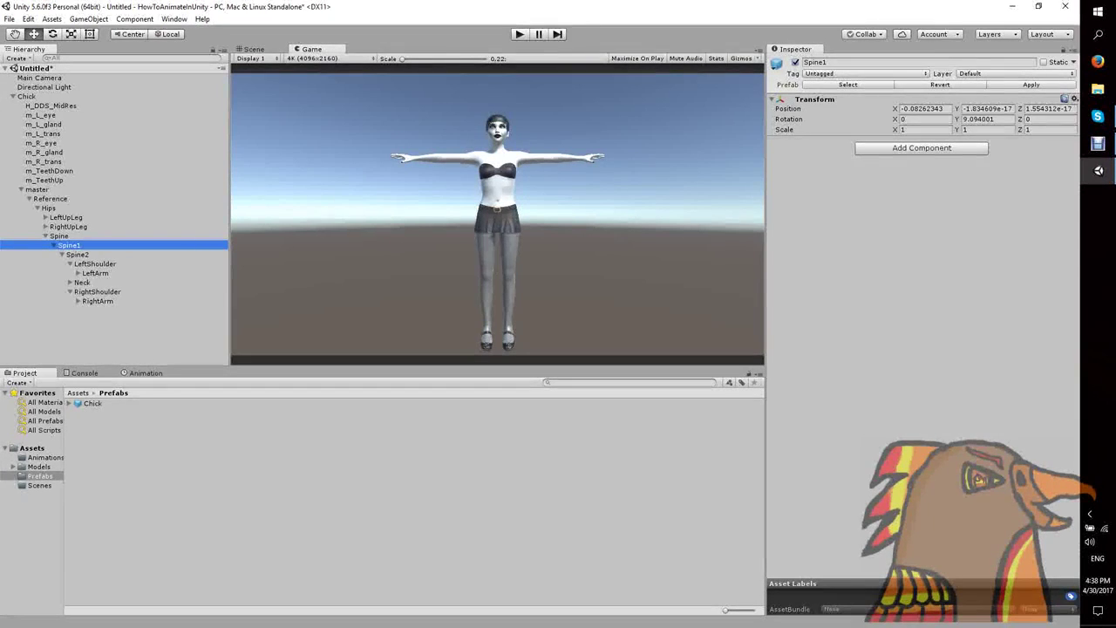
- Examine the Z rotation of the LeftArm bone and compare it with the RightArm bone's transform
{"action": "left_click", "coordinate": [95, 273]}
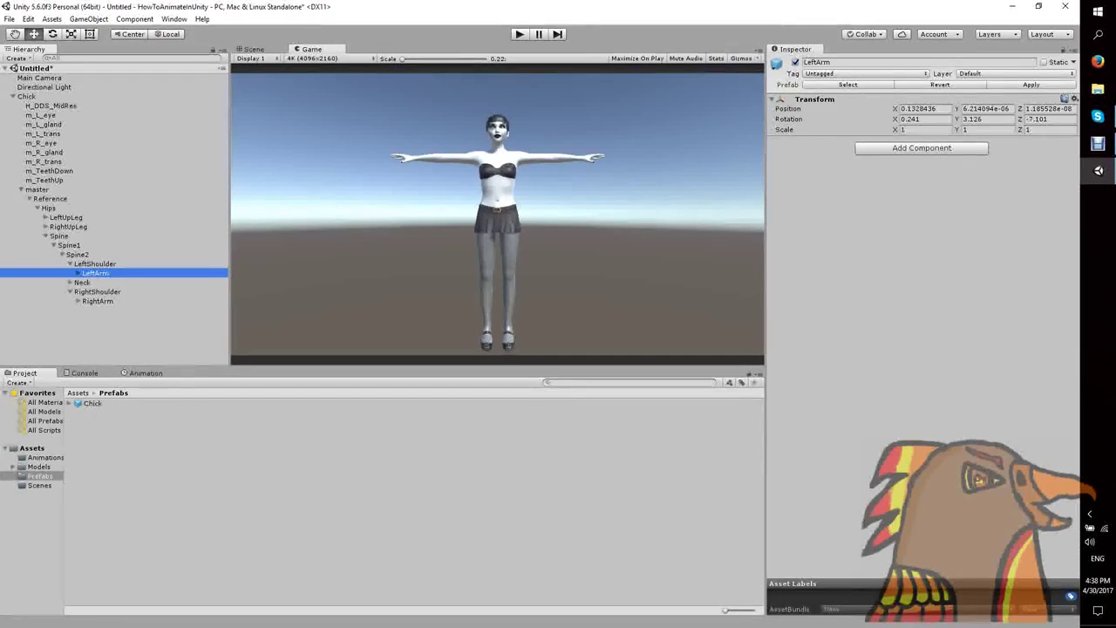
{"action": "left_click", "coordinate": [95, 263]}
{"action": "left_click", "coordinate": [95, 273]}
{"action": "left_click_drag", "start_coordinate": [1020, 119], "coordinate": [1059, 119]}
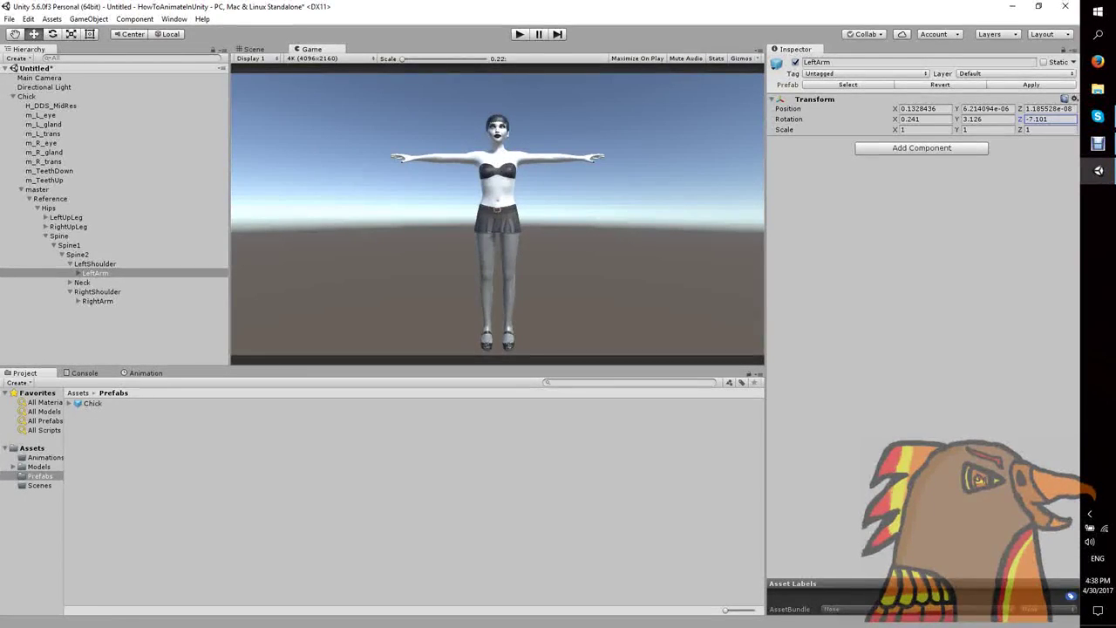
{"action": "left_click", "coordinate": [98, 301]}
{"action": "left_click", "coordinate": [95, 273]}
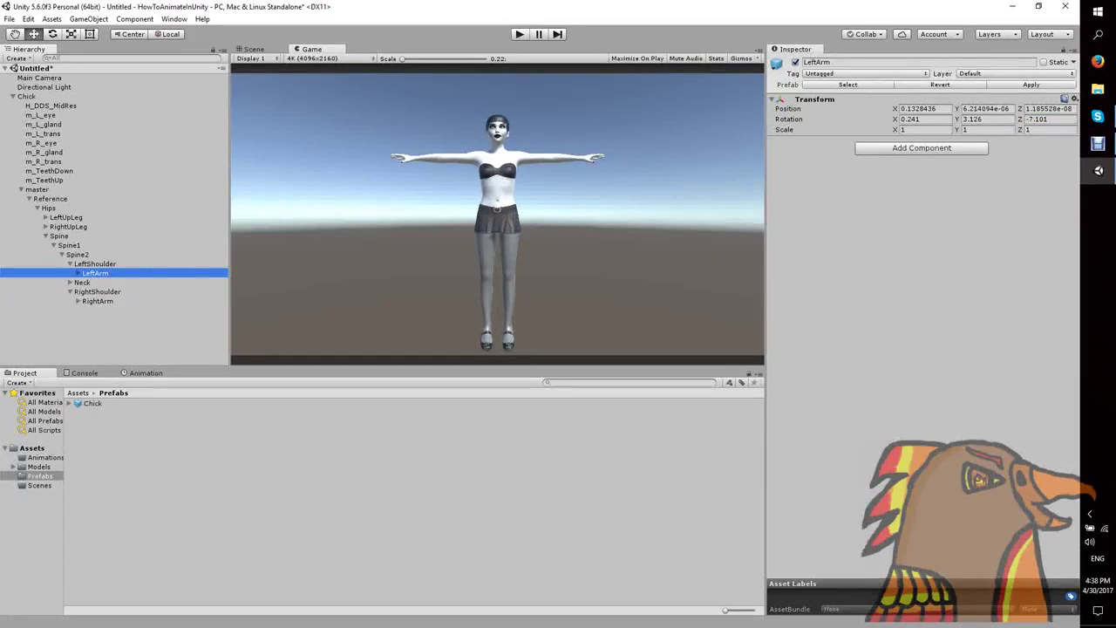
{"action": "left_click", "coordinate": [98, 301]}
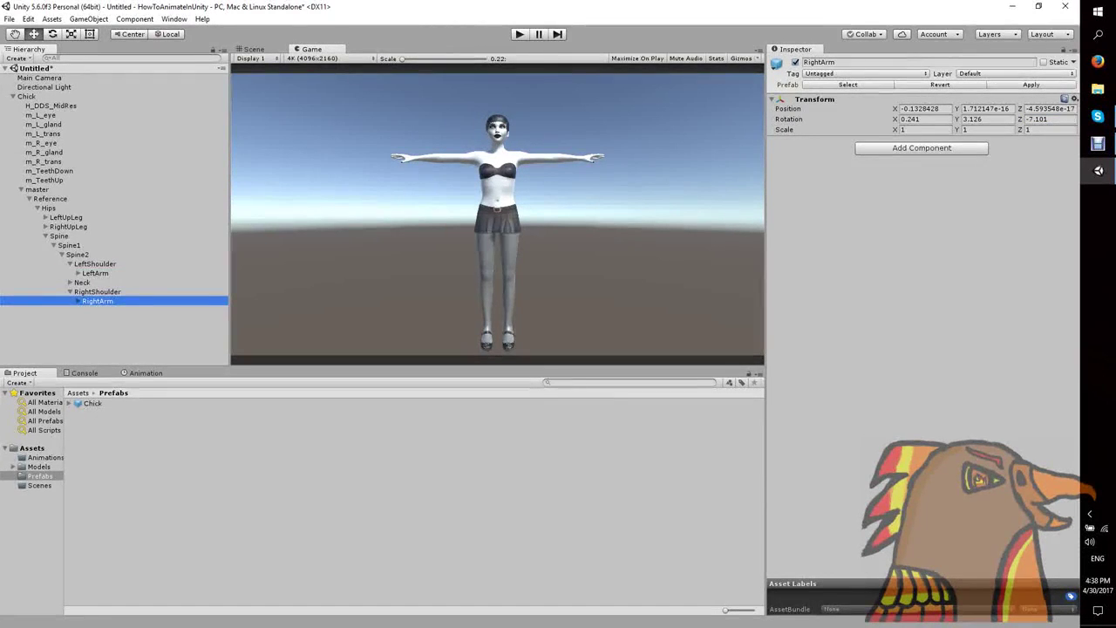
- Open the project's Animations folder, then select the Chick object and bring up the Animation window for it
{"action": "left_click", "coordinate": [43, 458]}
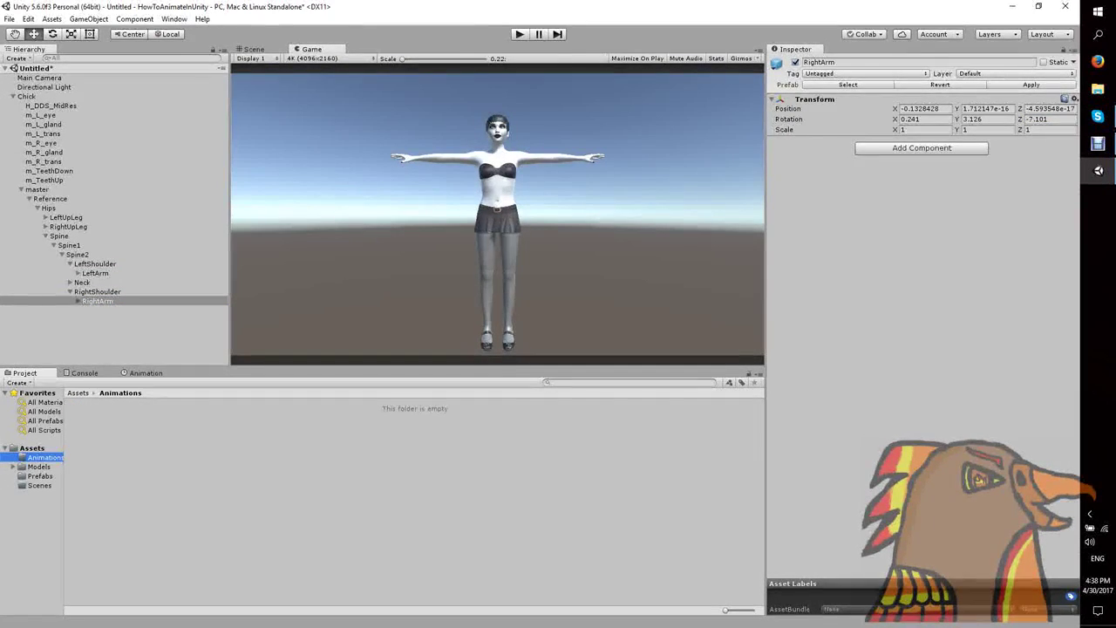
{"action": "left_click", "coordinate": [26, 96]}
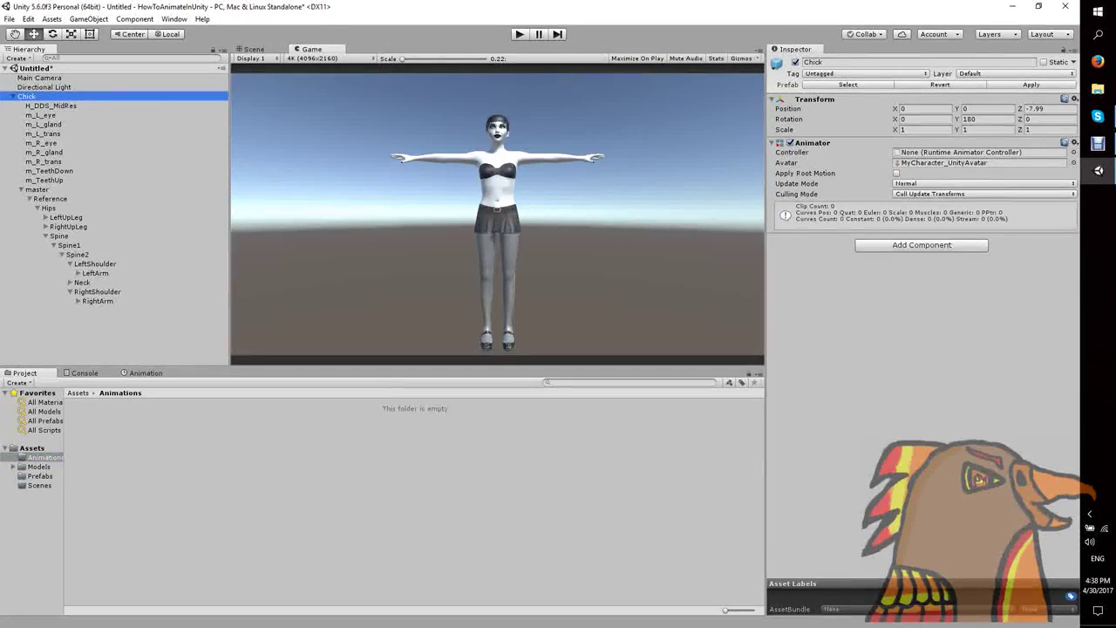
{"action": "left_click", "coordinate": [144, 373]}
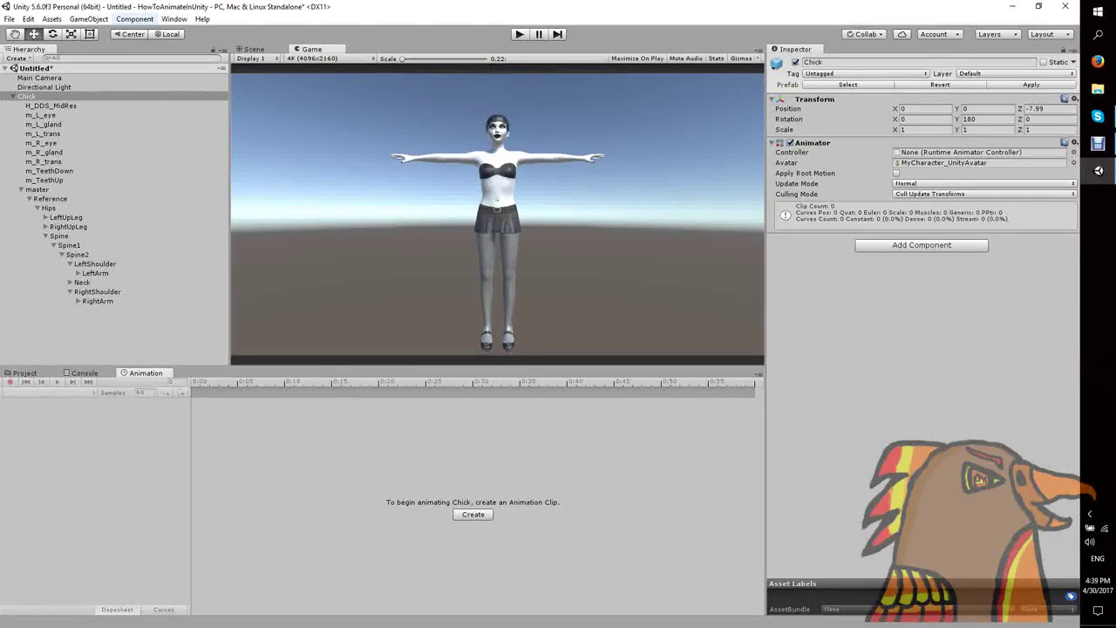
{"action": "left_click", "coordinate": [173, 18]}
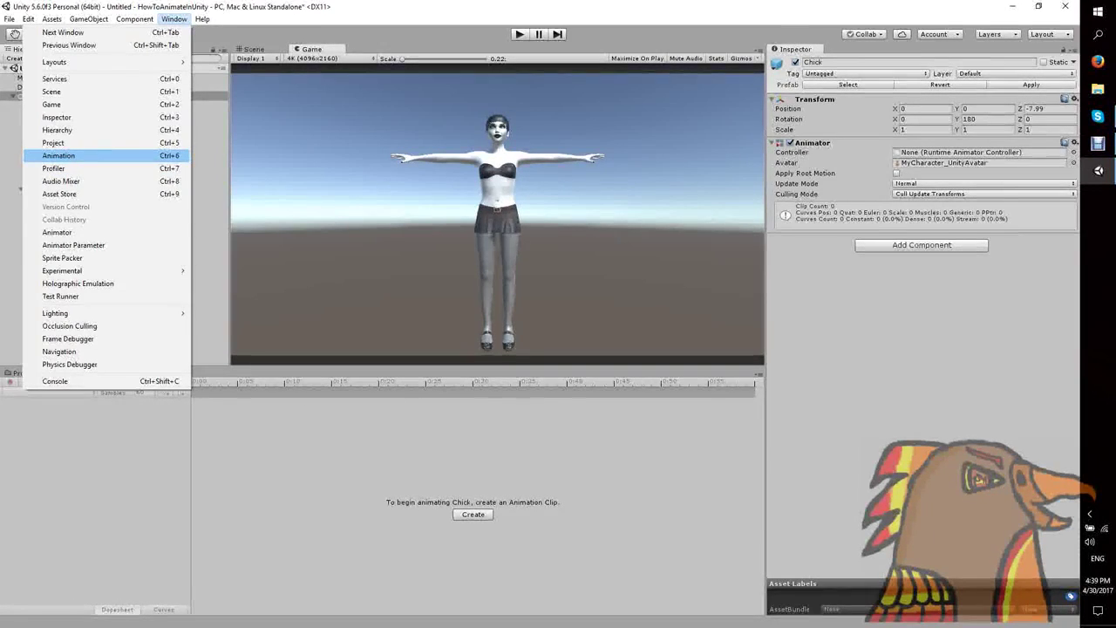
{"action": "left_click", "coordinate": [174, 20]}
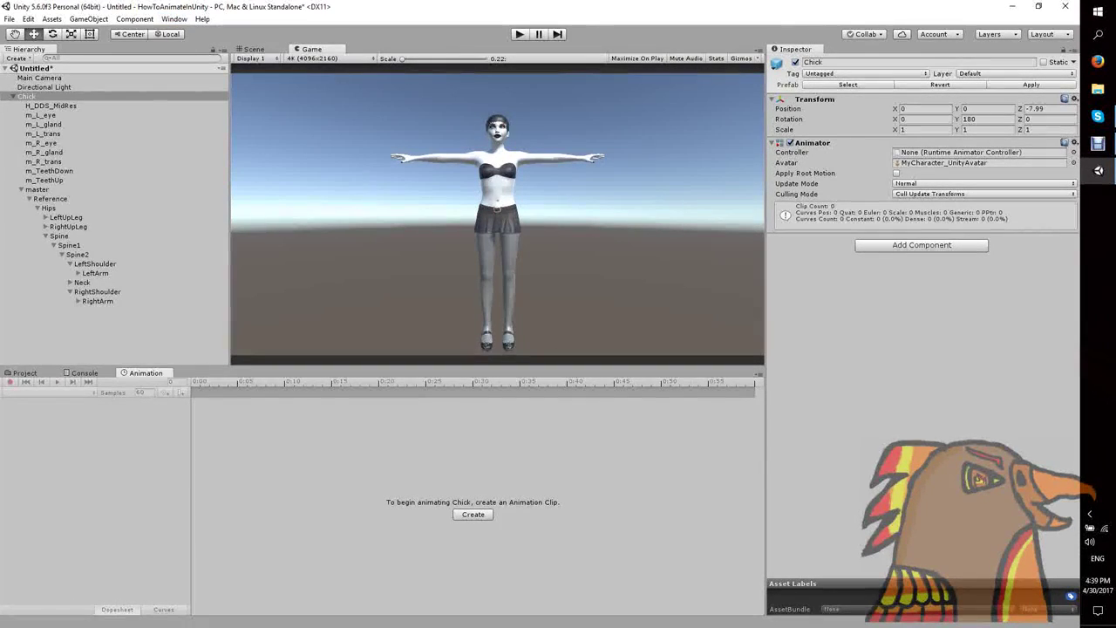
{"action": "left_click", "coordinate": [25, 373]}
{"action": "left_click", "coordinate": [84, 373]}
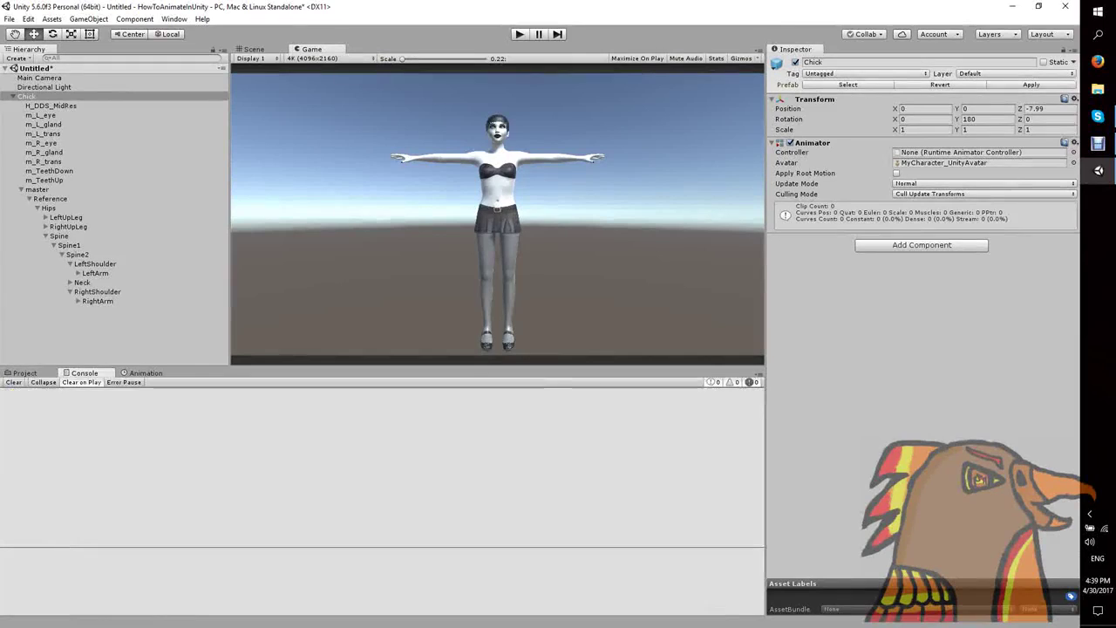
{"action": "left_click", "coordinate": [146, 373]}
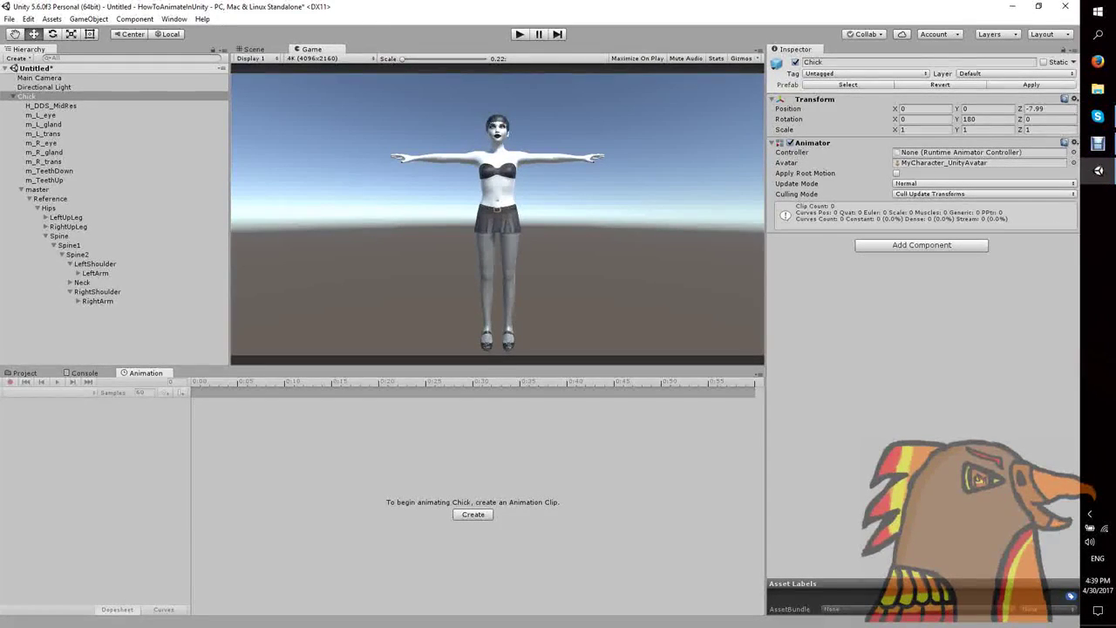
- Create a new animation clip for Chick named Flap in the Assets\Animations folder
{"action": "left_click", "coordinate": [473, 514]}
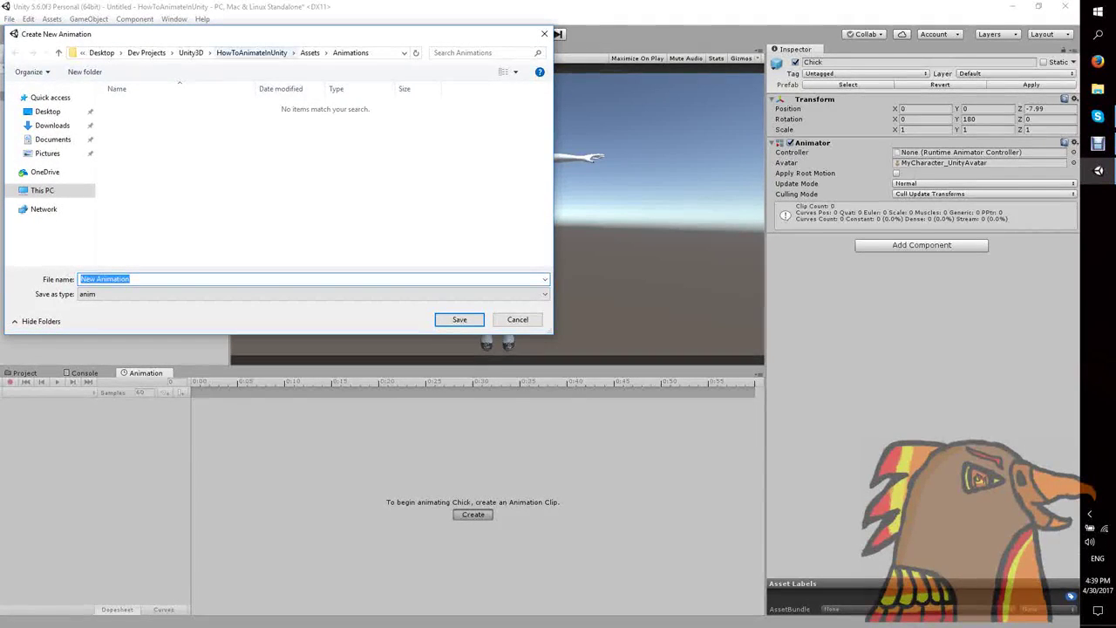
{"action": "left_click", "coordinate": [310, 53]}
{"action": "double_click", "coordinate": [137, 105]}
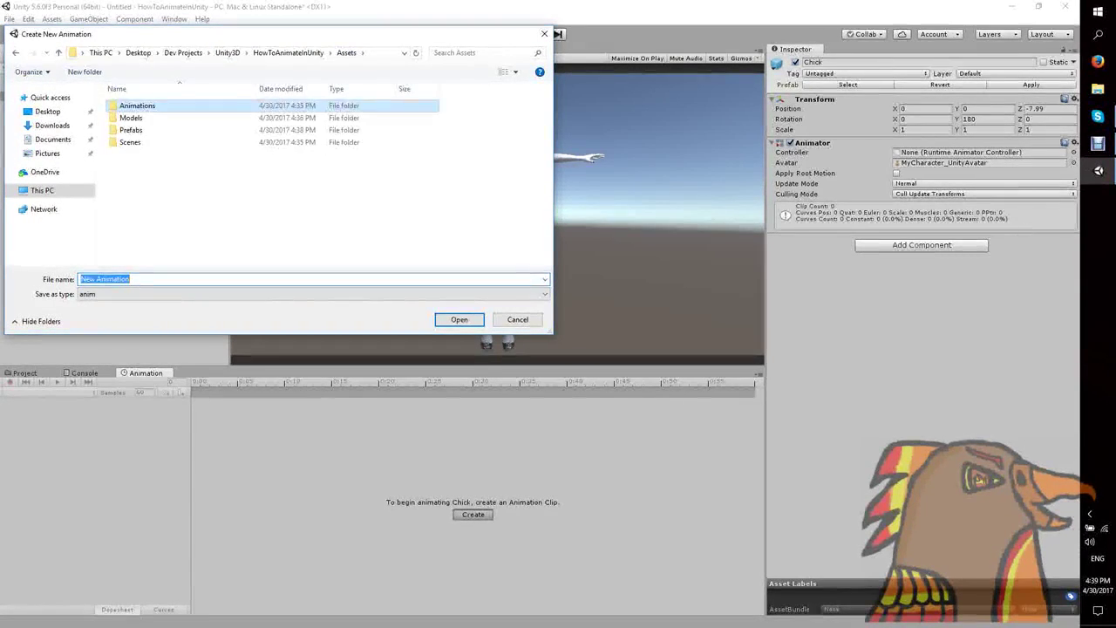
{"action": "left_click", "coordinate": [130, 279]}
{"action": "type", "text": "F"}
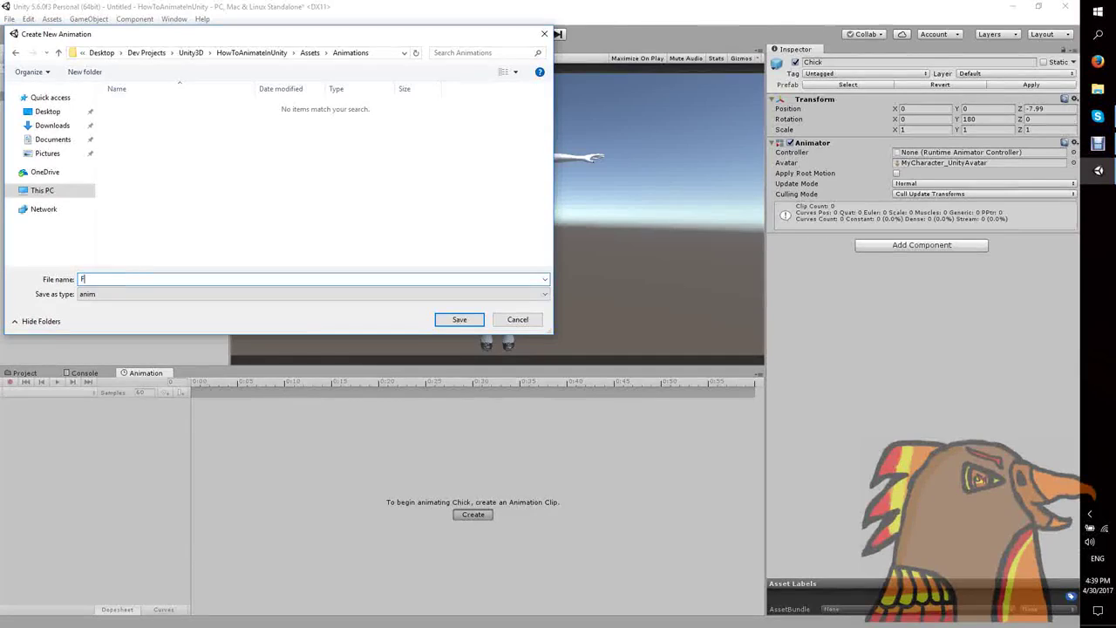
{"action": "type", "text": "lap"}
{"action": "key", "text": "Return"}
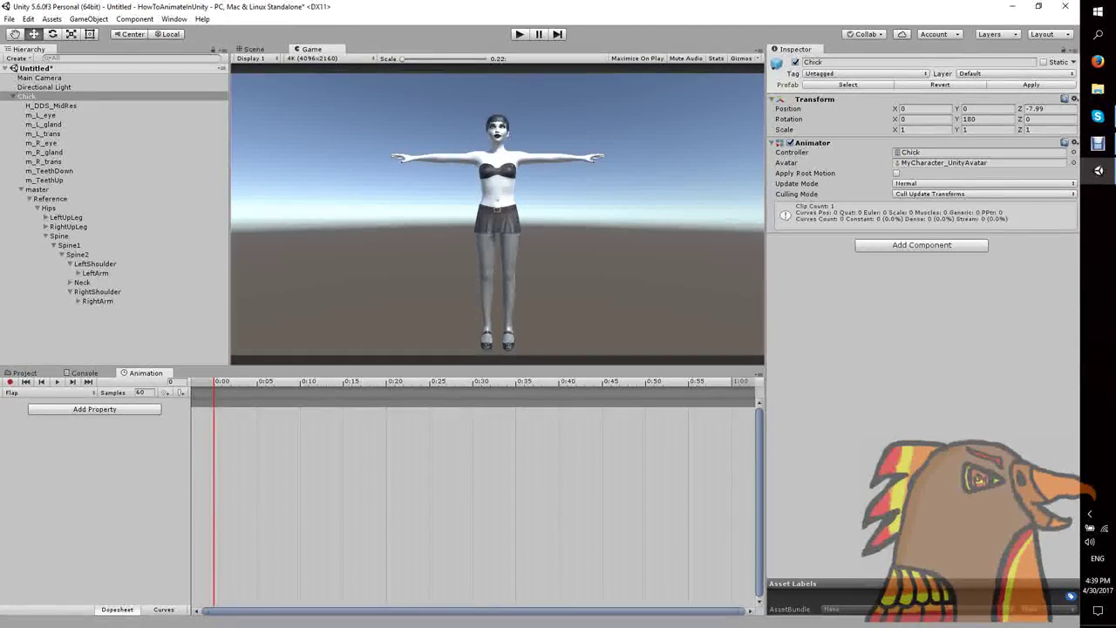
- Select the LeftArm bone, try a Z rotation of -8.101 without recording, and restore it to -7.101
{"action": "left_click", "coordinate": [95, 273]}
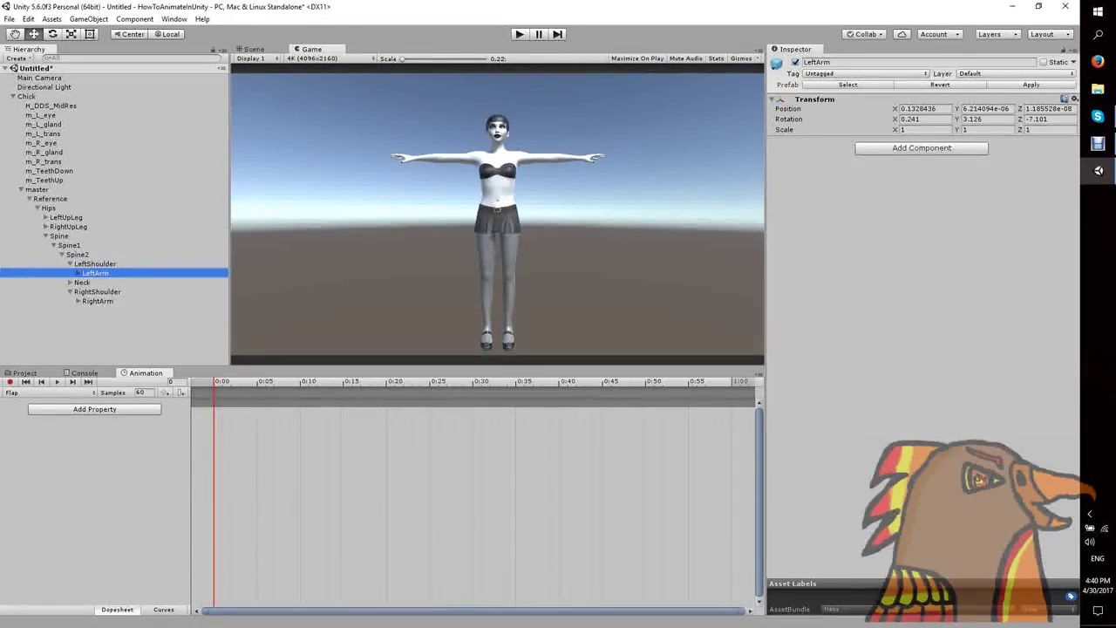
{"action": "left_click", "coordinate": [1033, 120]}
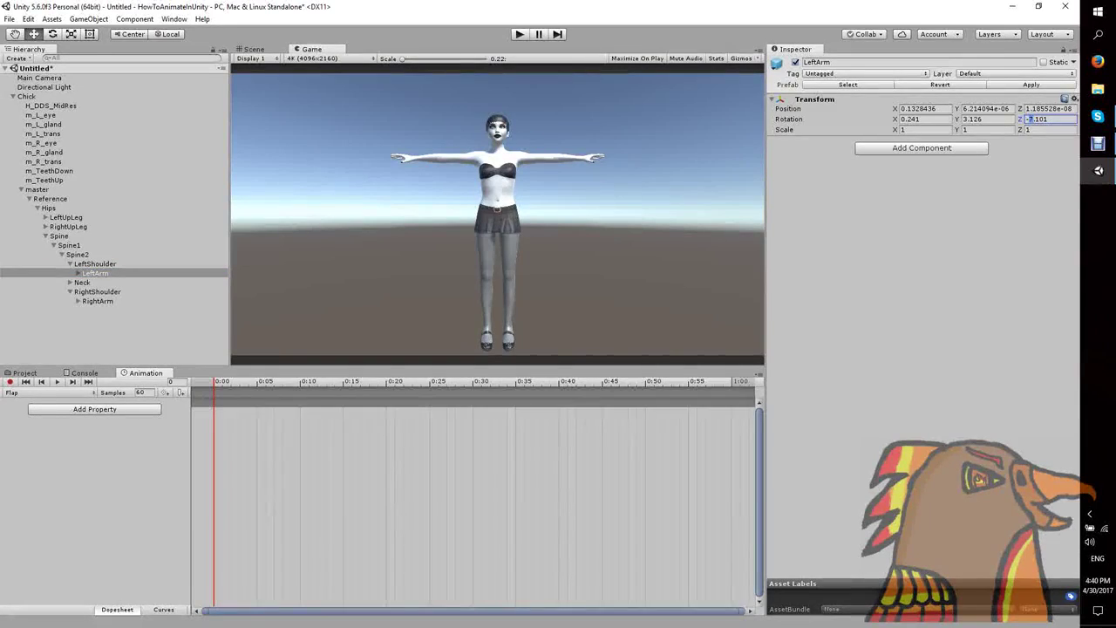
{"action": "type", "text": "8"}
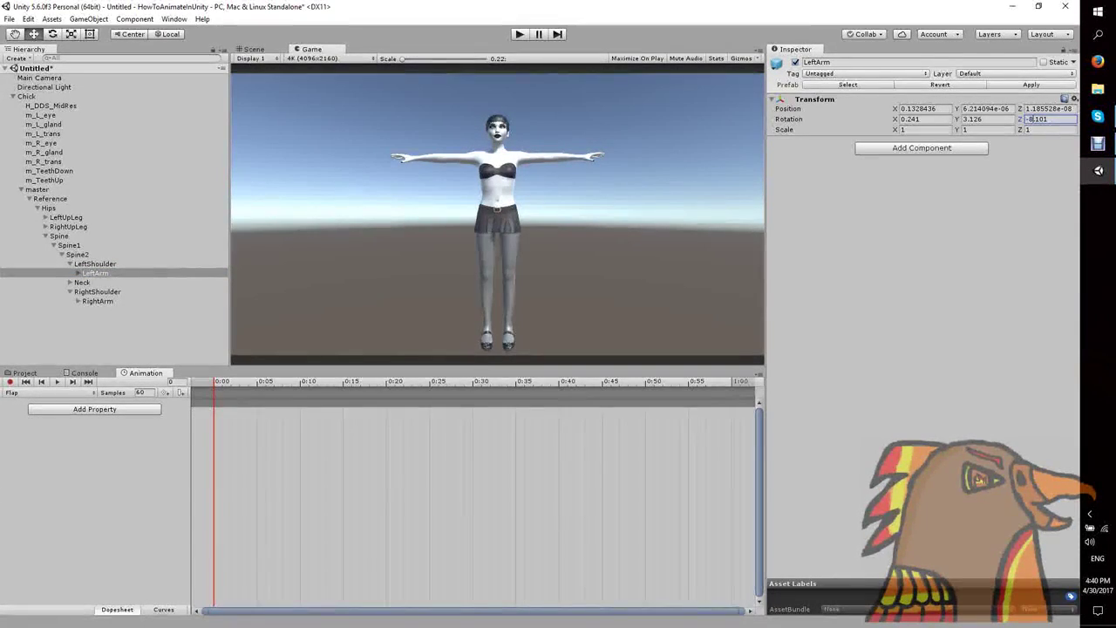
{"action": "type", "text": "7"}
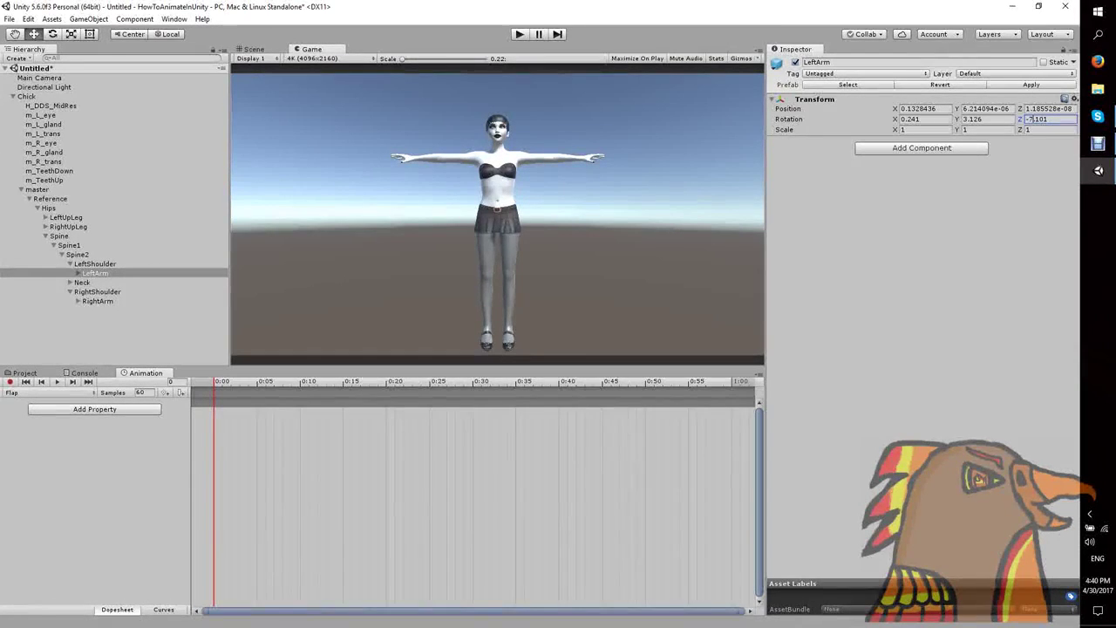
- Start recording the Flap clip and key the LeftArm bone's rotation at 0:00 by setting Z to -8.101
{"action": "key", "text": "ctrl+p"}
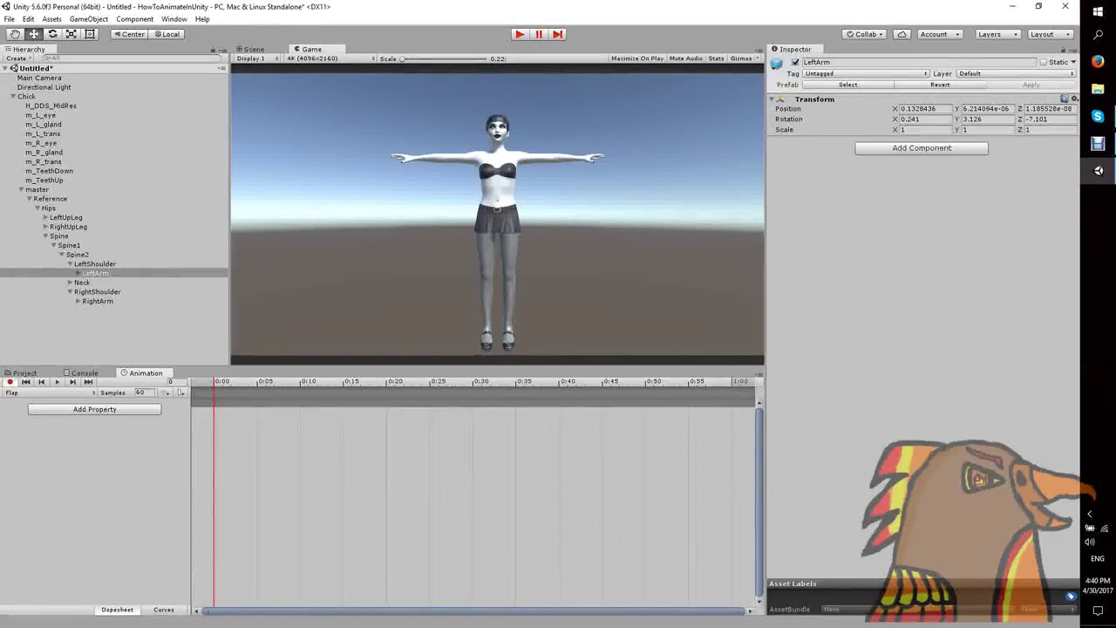
{"action": "double_click", "coordinate": [1031, 120]}
{"action": "type", "text": "8"}
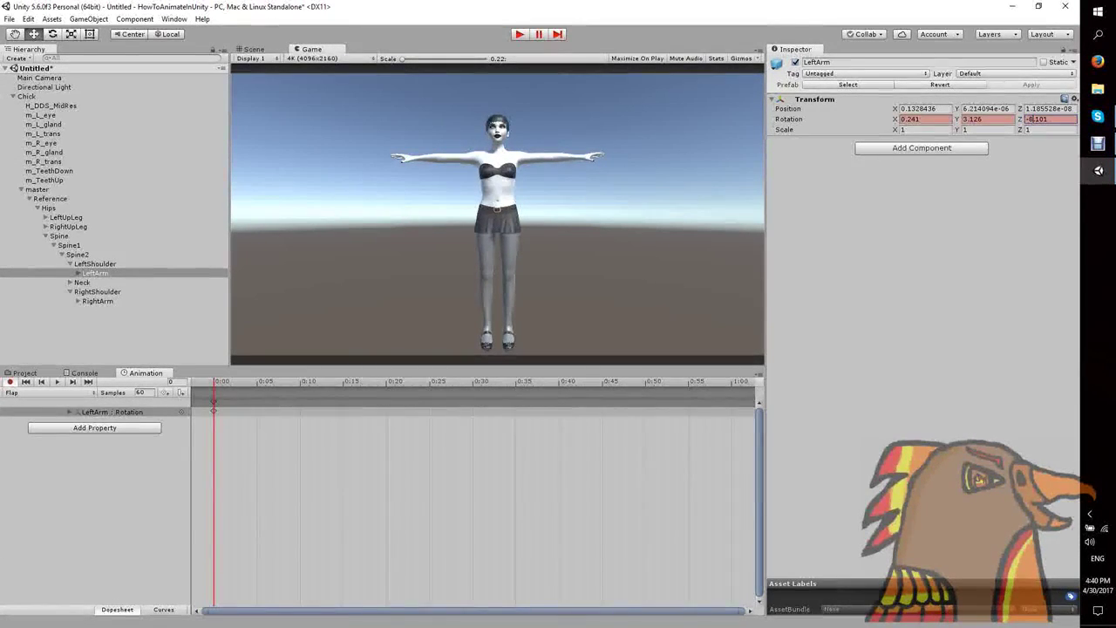
- Key the RightArm bone's rotation at 0:00 with Z at -8.101, and expand both arms' rotation tracks in the Flap clip
{"action": "left_click", "coordinate": [97, 300]}
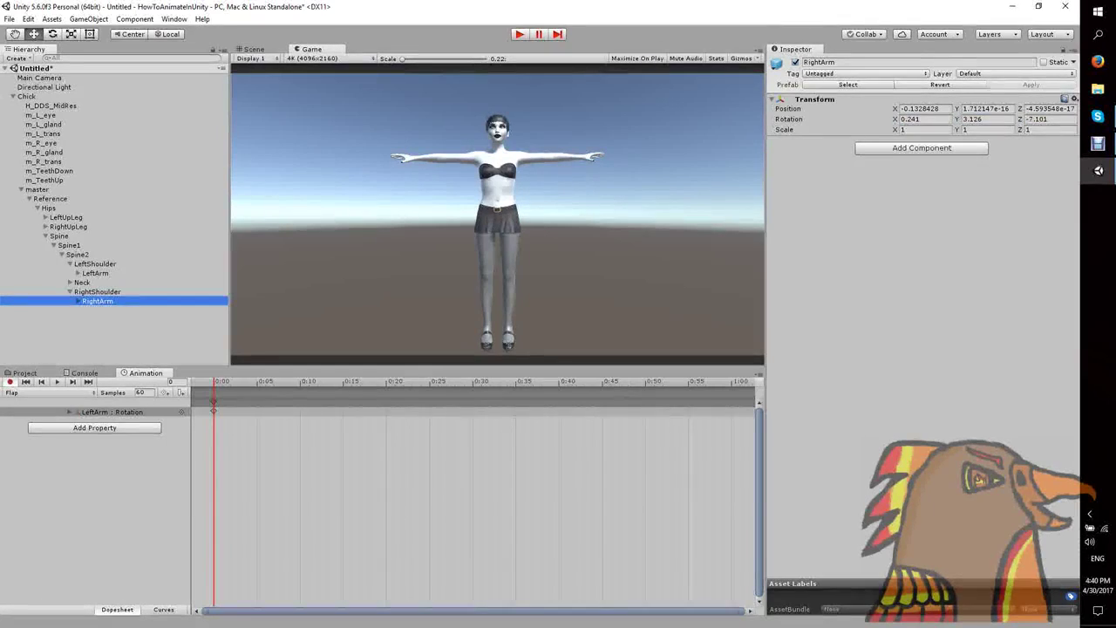
{"action": "double_click", "coordinate": [1031, 119]}
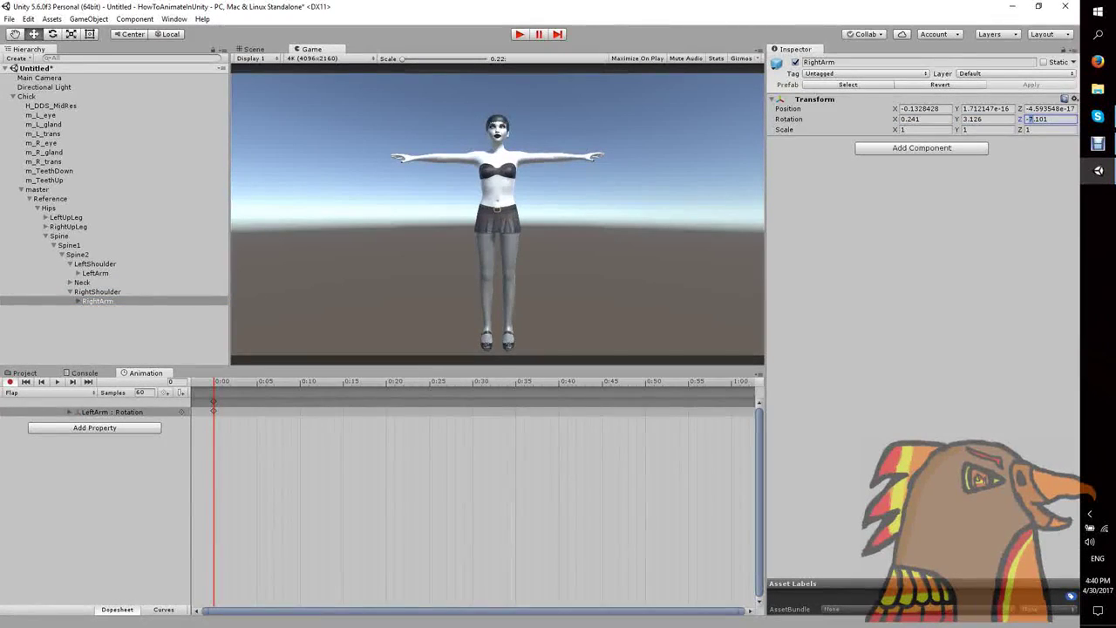
{"action": "type", "text": "-8.101"}
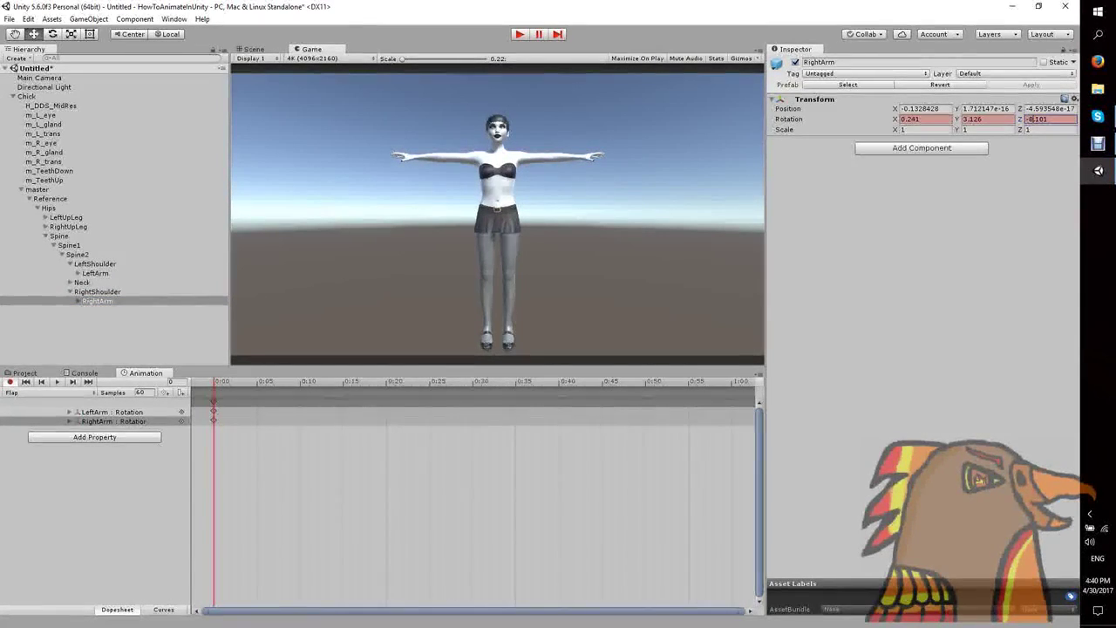
{"action": "left_click", "coordinate": [70, 421]}
{"action": "left_click", "coordinate": [70, 411]}
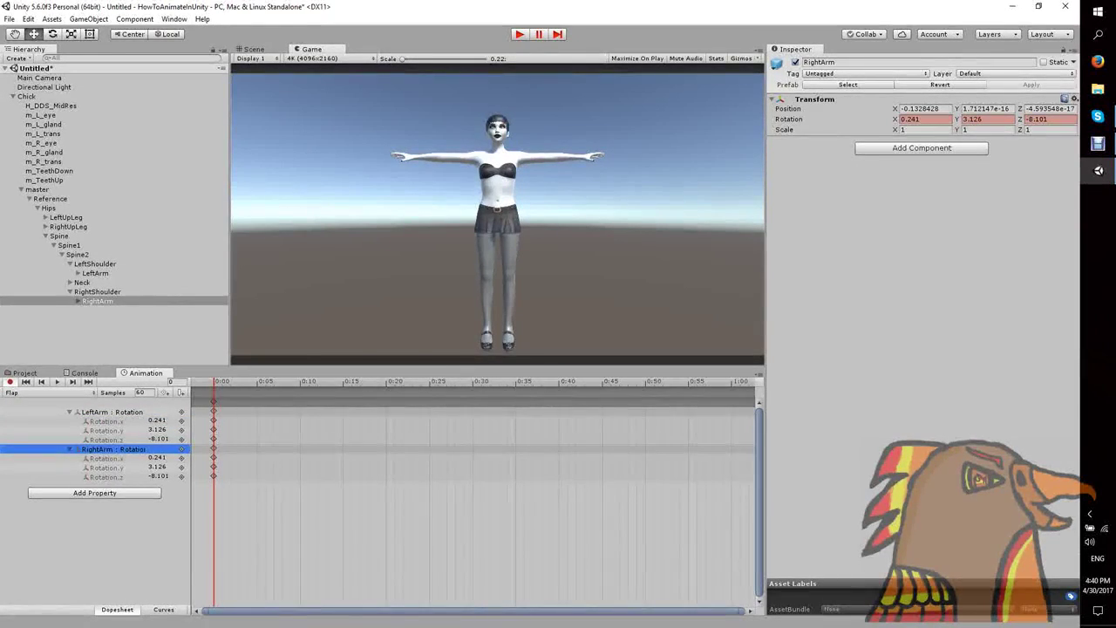
- Add a keyframe at 0:04 for both arms and set the LeftArm and RightArm Z rotations to -9.101 there
{"action": "right_click", "coordinate": [258, 397]}
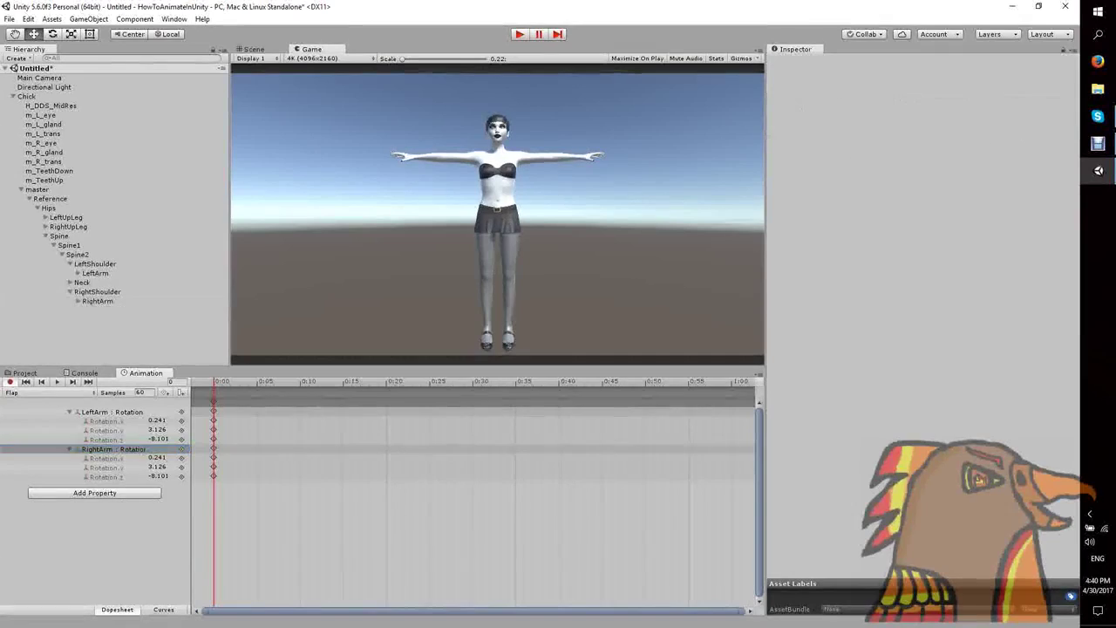
{"action": "left_click", "coordinate": [300, 402]}
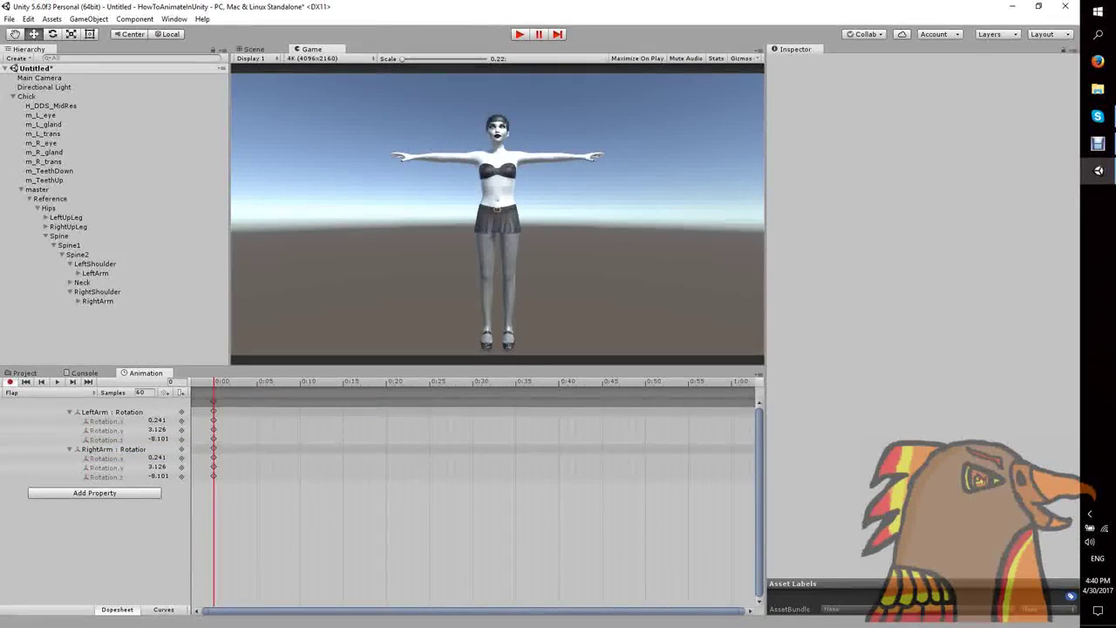
{"action": "right_click", "coordinate": [249, 406]}
{"action": "left_click", "coordinate": [284, 413]}
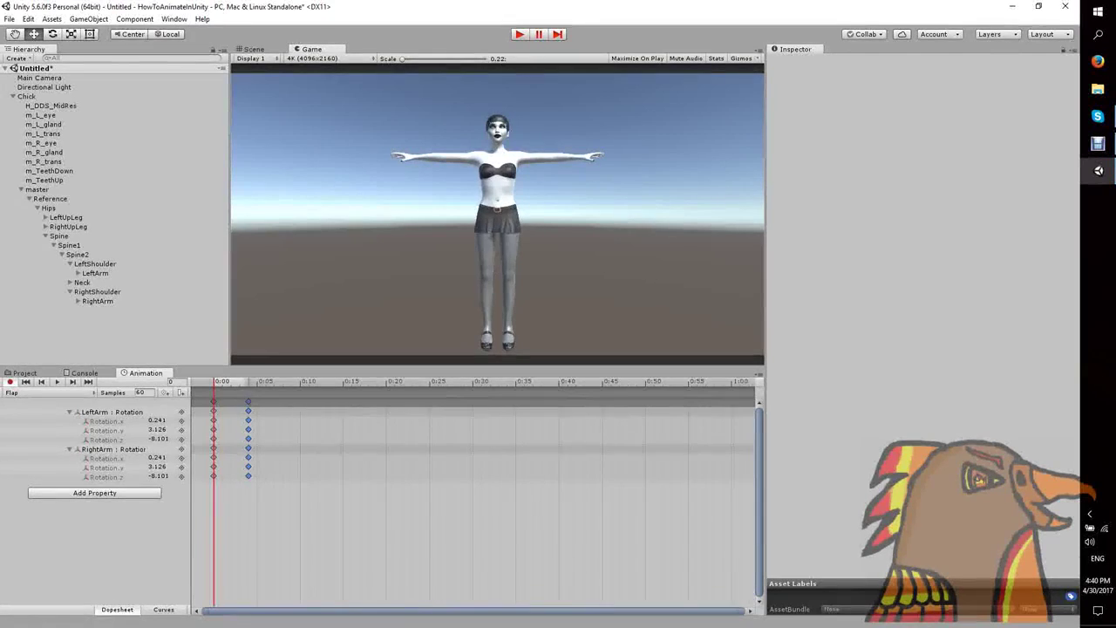
{"action": "left_click", "coordinate": [73, 382]}
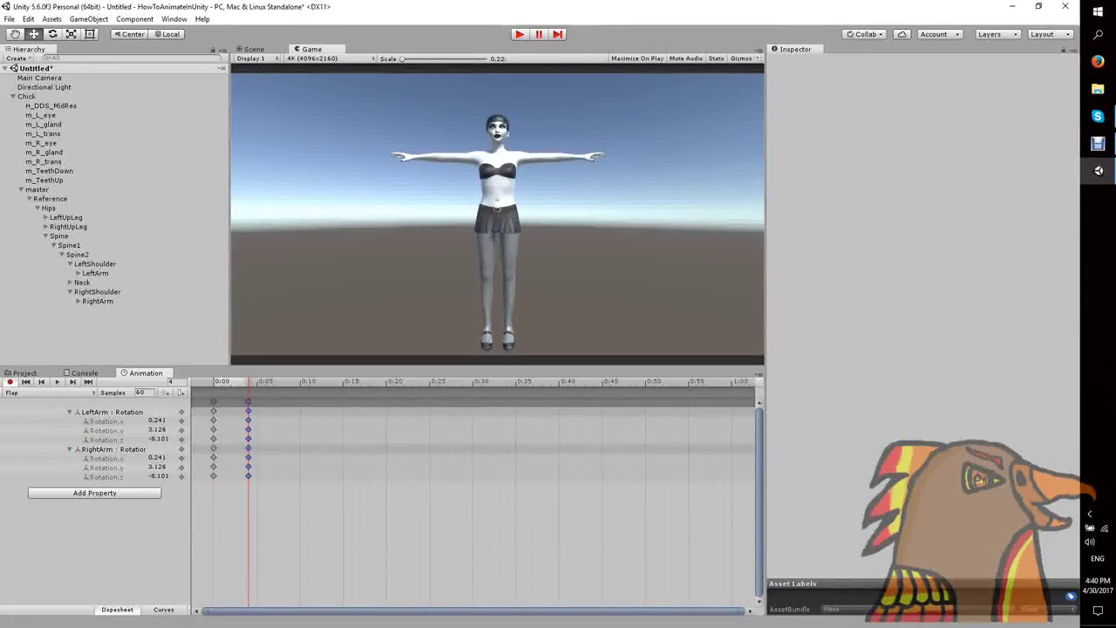
{"action": "left_click", "coordinate": [157, 439]}
{"action": "left_click", "coordinate": [156, 438]}
{"action": "left_click", "coordinate": [151, 439]}
{"action": "left_click", "coordinate": [169, 476]}
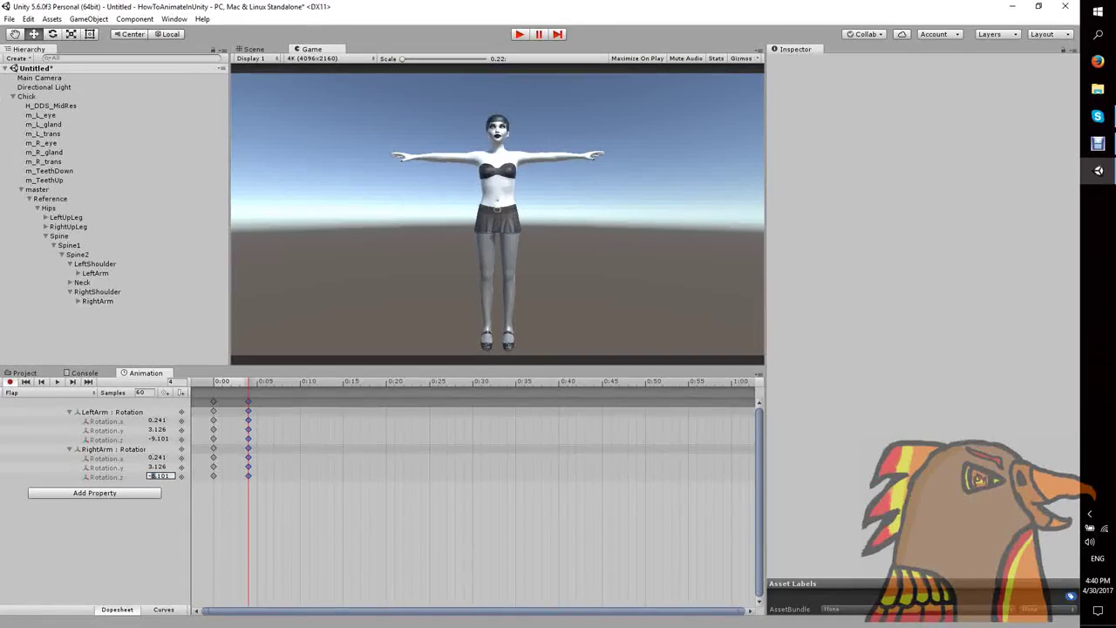
{"action": "type", "text": "9"}
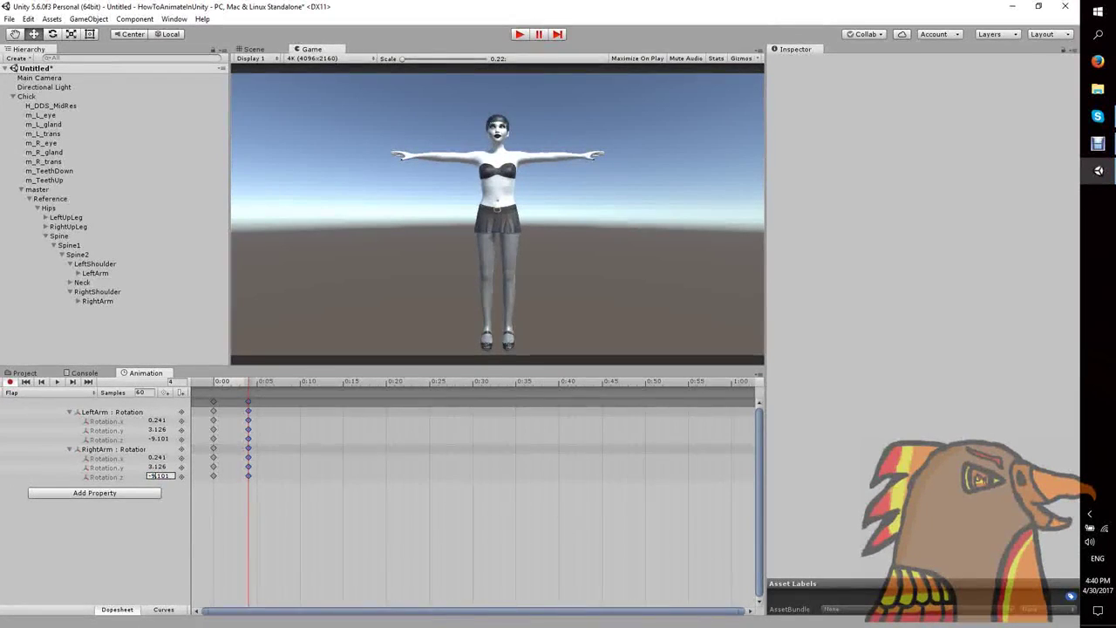
- Add a keyframe at 0:08 and set the Z rotation of LeftArm and RightArm to -10.101
{"action": "right_click", "coordinate": [282, 420]}
{"action": "left_click", "coordinate": [315, 428]}
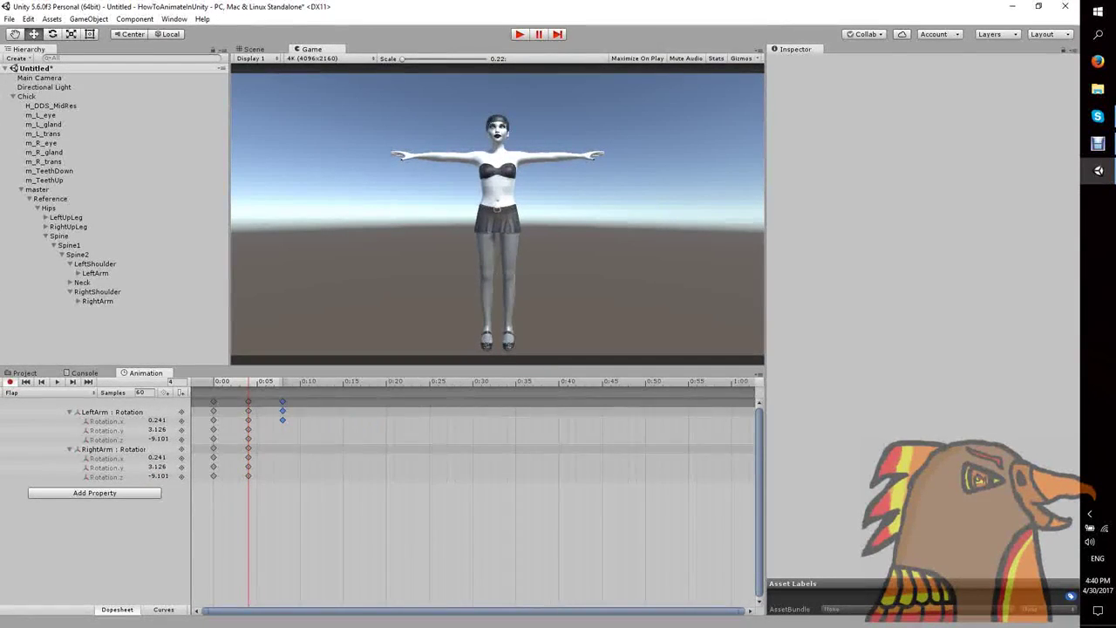
{"action": "left_click", "coordinate": [282, 381]}
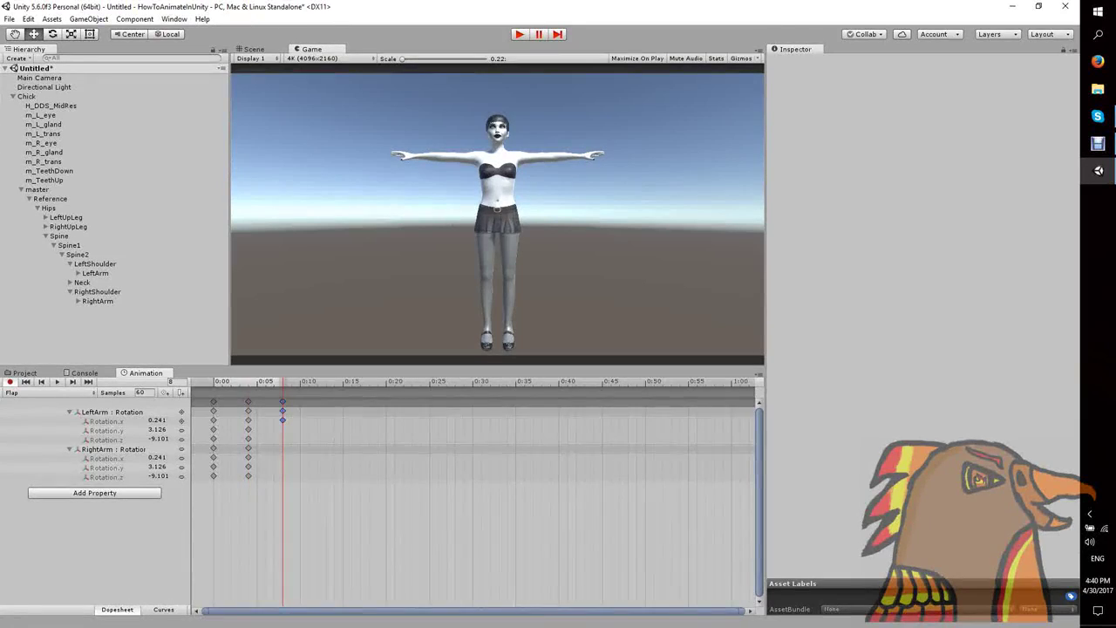
{"action": "left_click_drag", "start_coordinate": [156, 439], "coordinate": [152, 439]}
{"action": "type", "text": "10"}
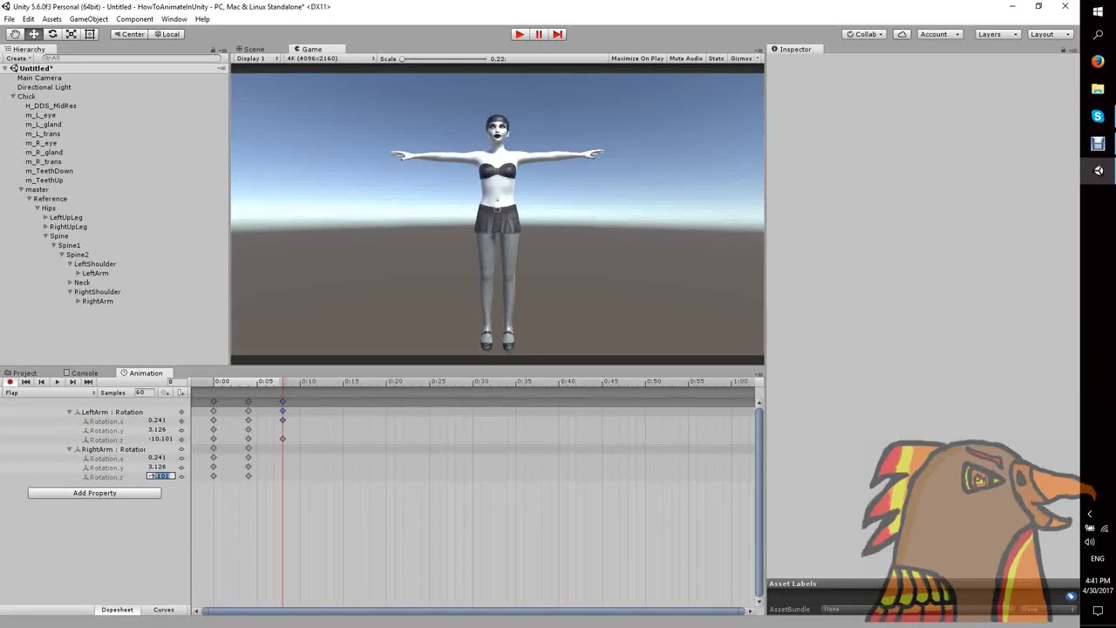
{"action": "type", "text": "-10.101"}
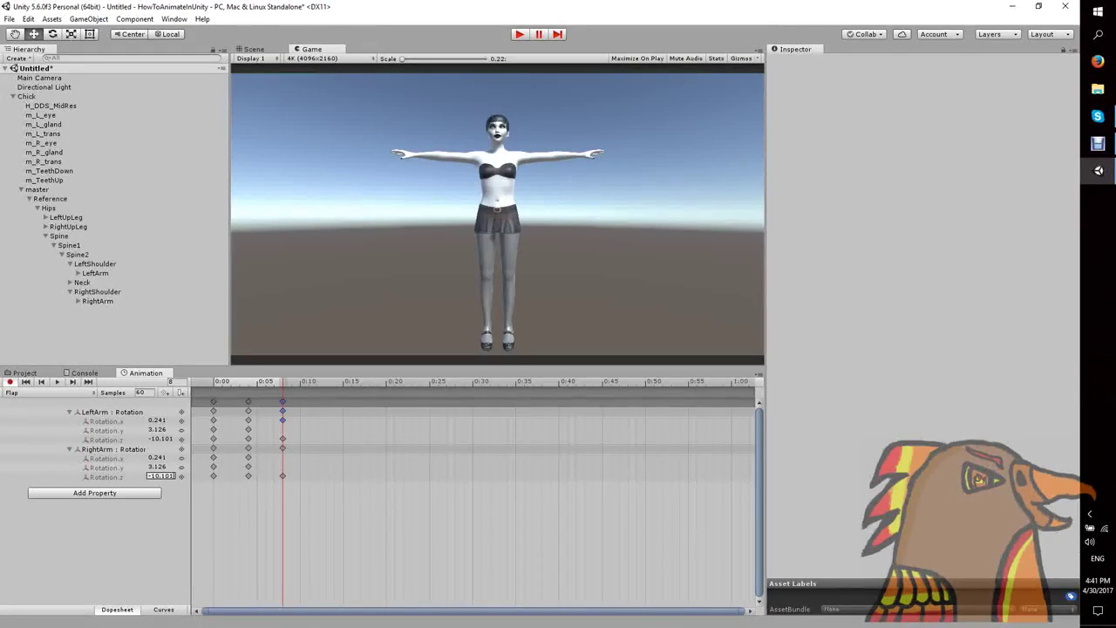
- Add a keyframe at 0:12 and set the Z rotation of both arms to -11.101
{"action": "right_click", "coordinate": [318, 402]}
{"action": "left_click", "coordinate": [349, 412]}
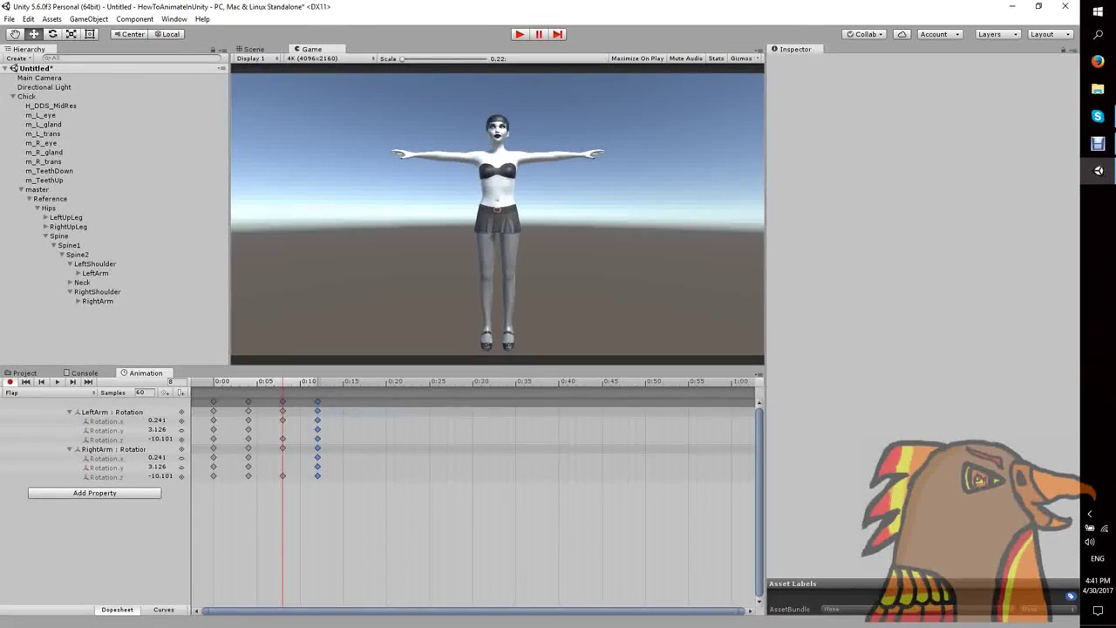
{"action": "left_click", "coordinate": [317, 382]}
{"action": "double_click", "coordinate": [157, 439]}
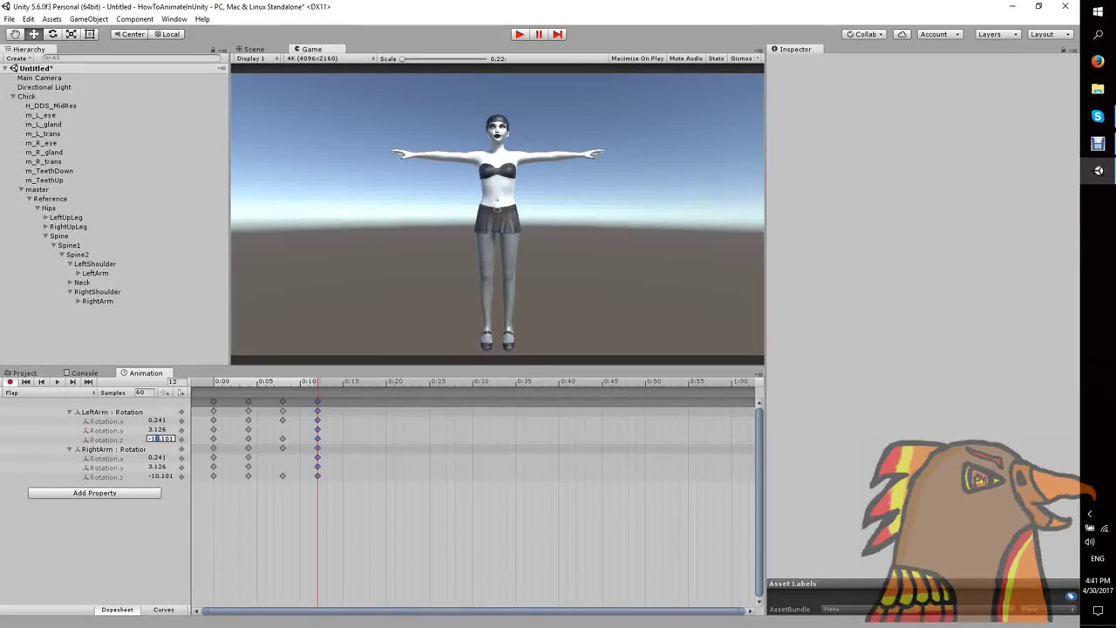
{"action": "type", "text": "11"}
{"action": "left_click", "coordinate": [160, 476]}
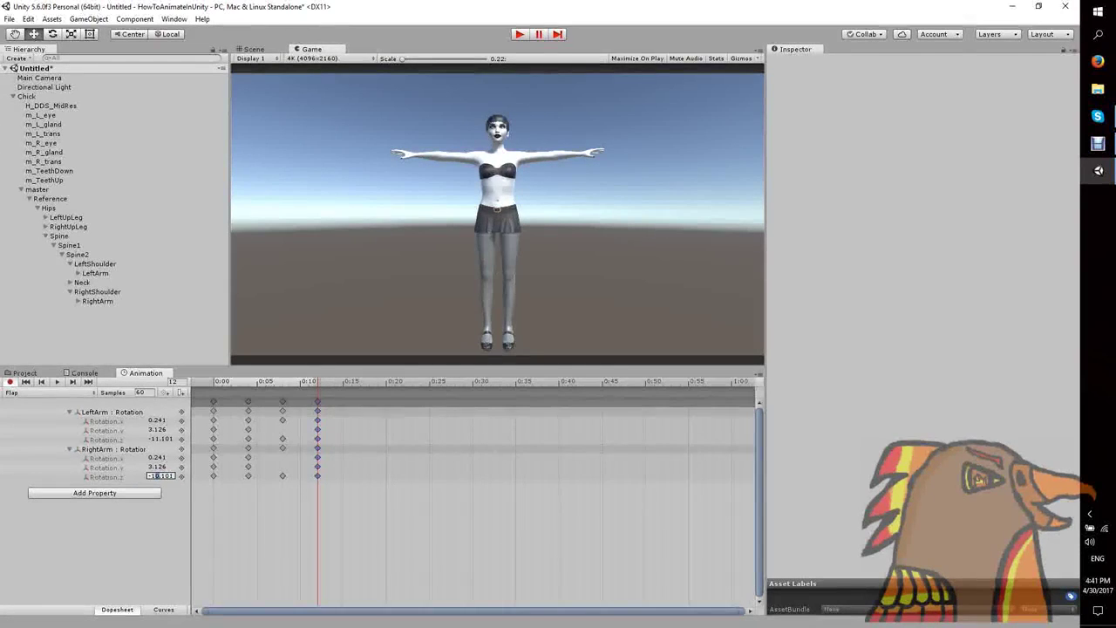
{"action": "type", "text": "11"}
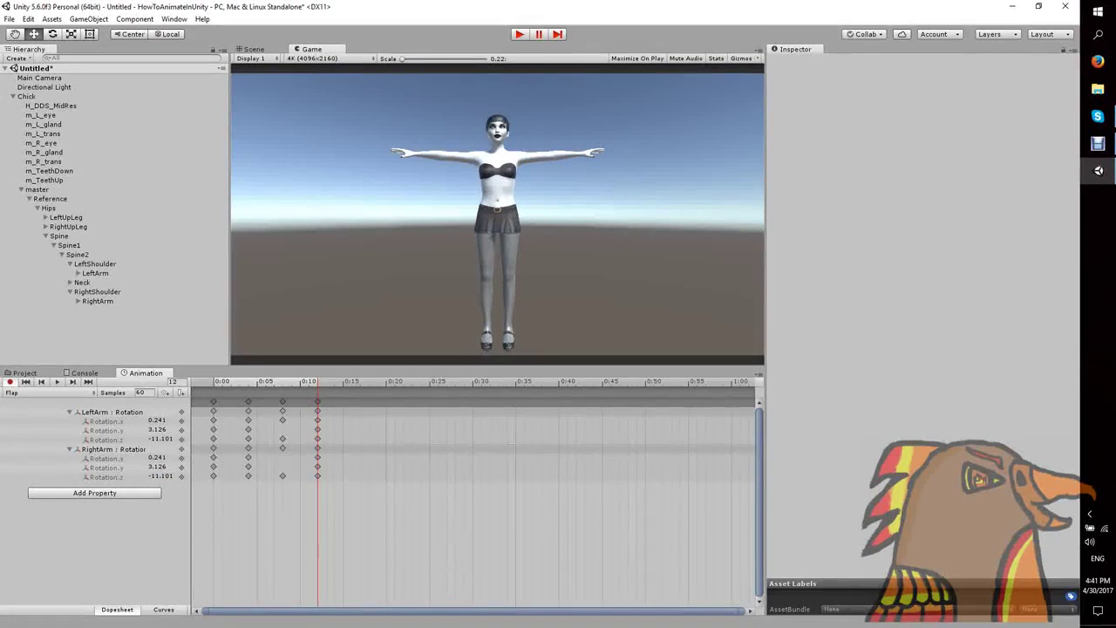
- Play back the Flap clip on the animation timeline, stop it, and leave the animation preview
{"action": "key", "text": "comma"}
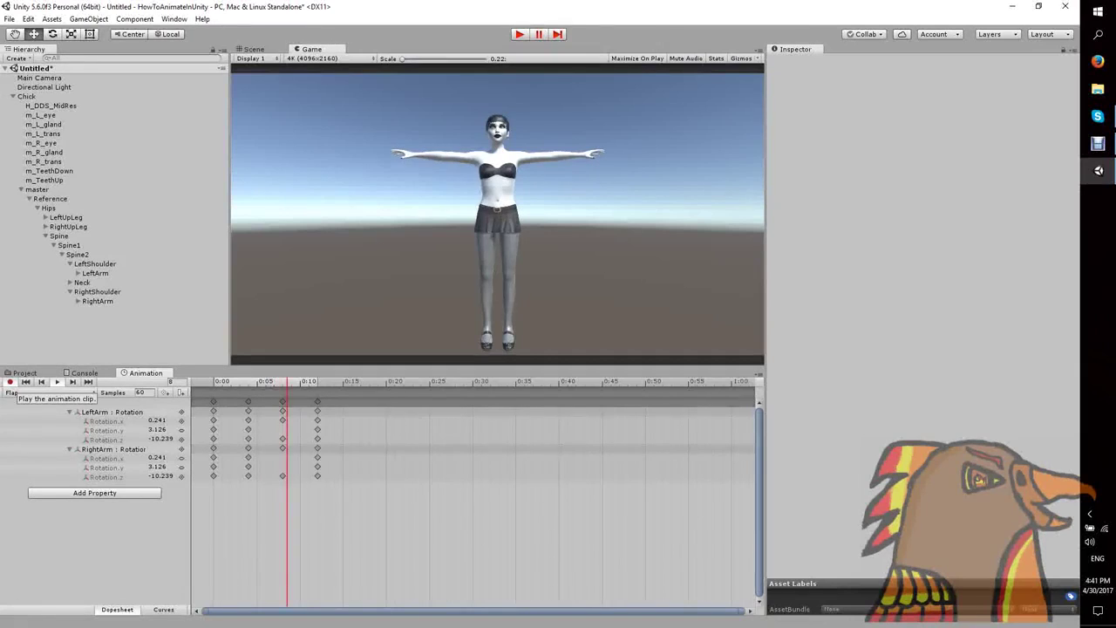
{"action": "left_click", "coordinate": [57, 381]}
{"action": "left_click", "coordinate": [57, 381]}
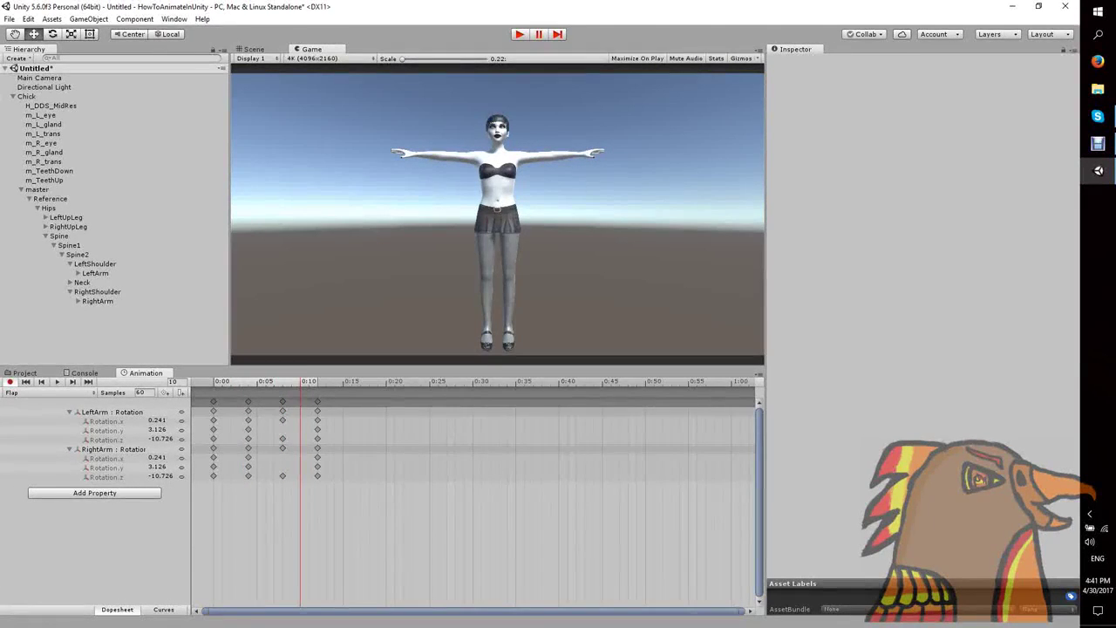
{"action": "key", "text": "ctrl+p"}
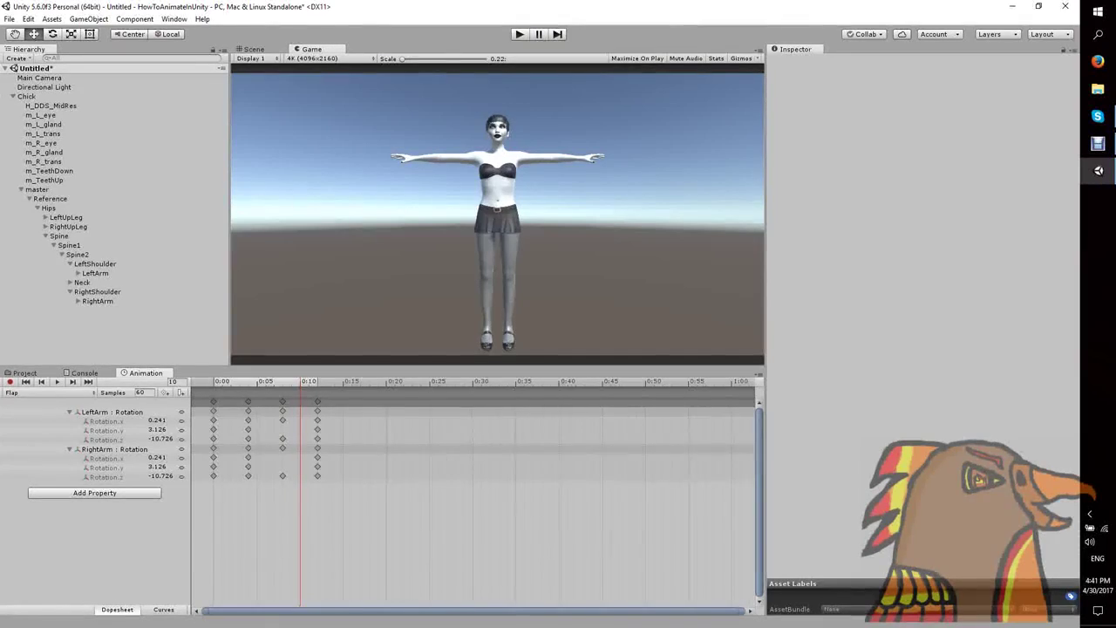
- Select the Chick object and run the scene in Play mode to check the arm animation, stopping it again
{"action": "left_click", "coordinate": [27, 97]}
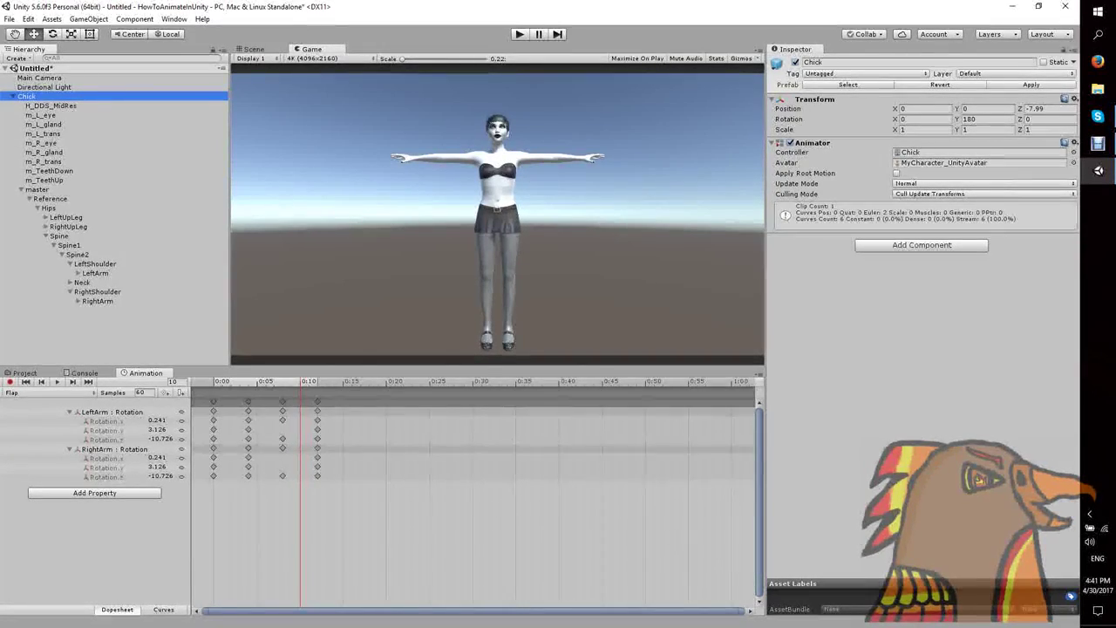
{"action": "key", "text": "ctrl+p"}
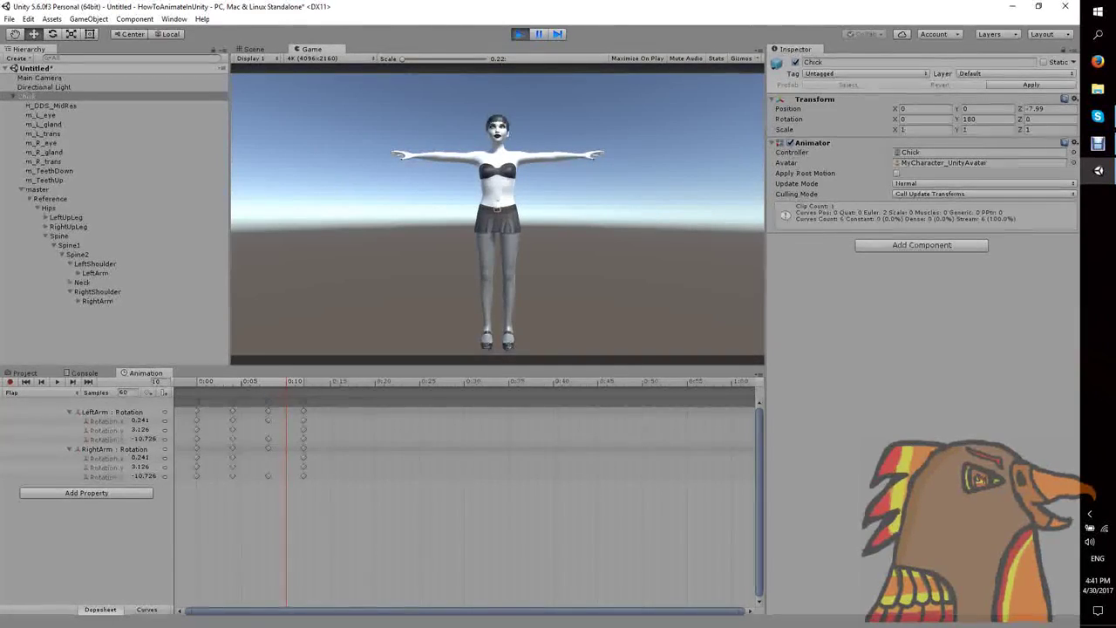
{"action": "key", "text": "ctrl+p"}
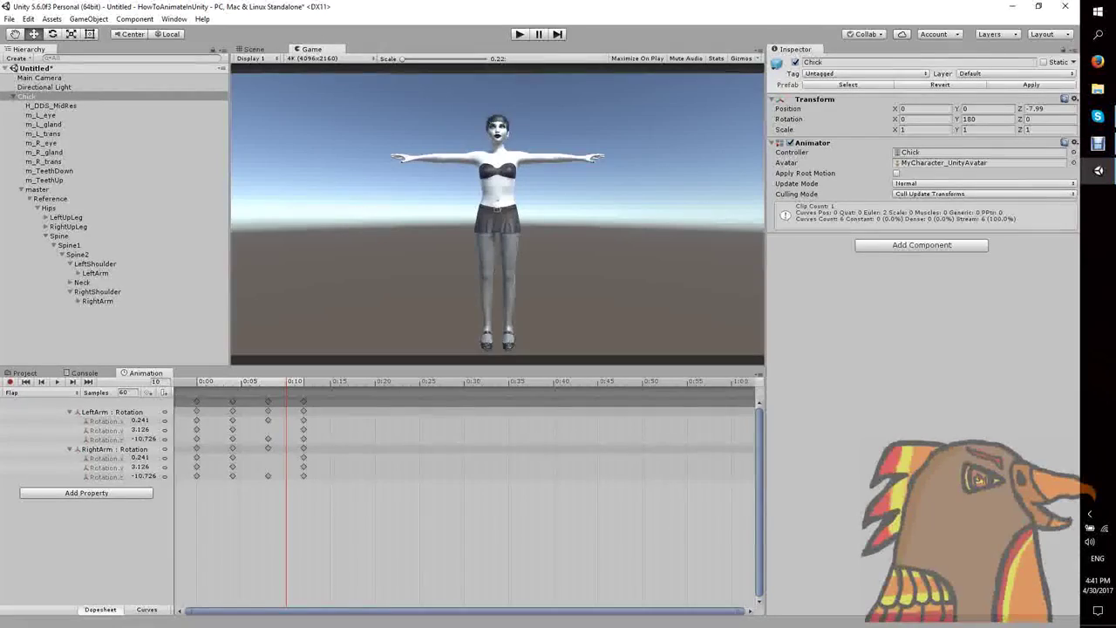
- Add a keyframe at 0:15 in the Flap clip and set the LeftArm and RightArm Z rotations to -12.101
{"action": "left_click", "coordinate": [303, 382]}
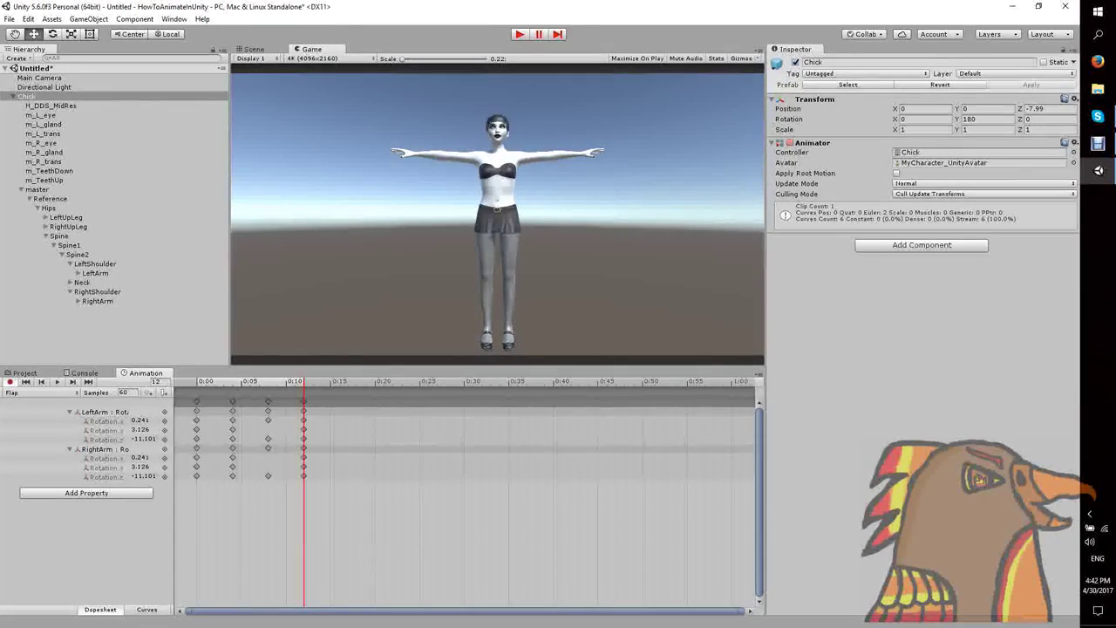
{"action": "right_click", "coordinate": [331, 410]}
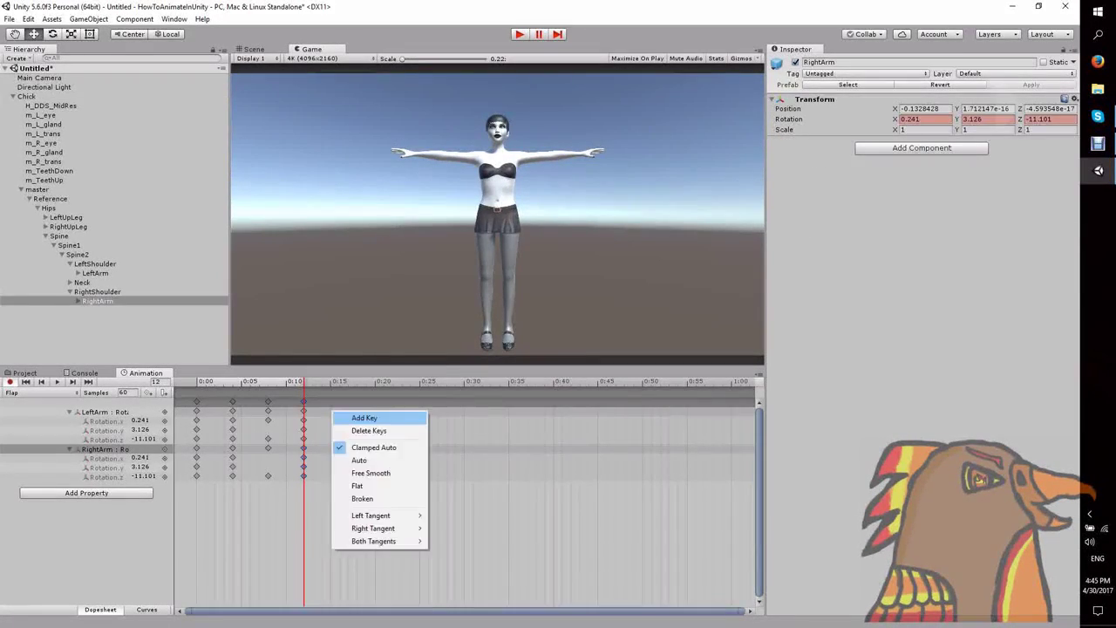
{"action": "left_click", "coordinate": [353, 415]}
{"action": "left_click", "coordinate": [330, 382]}
{"action": "left_click", "coordinate": [143, 438]}
{"action": "type", "text": "-12.101"}
{"action": "left_click", "coordinate": [143, 476]}
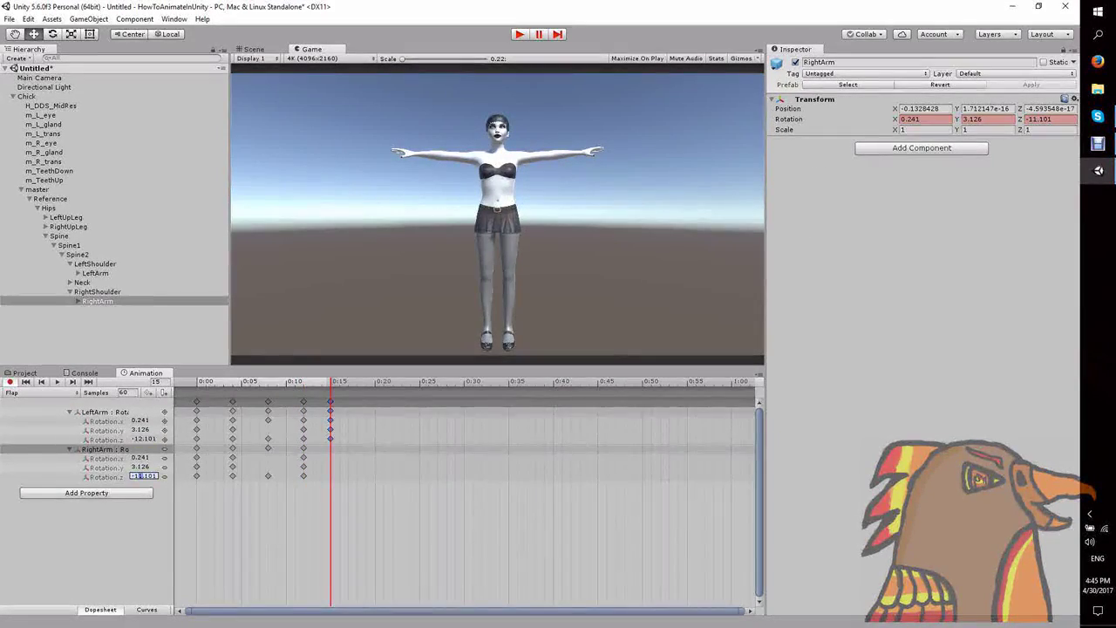
{"action": "type", "text": "-12.101"}
{"action": "key", "text": "Return"}
- Add a keyframe at 0:20 and set the Z rotation of both arms to -13.101
{"action": "right_click", "coordinate": [375, 418]}
{"action": "left_click", "coordinate": [396, 424]}
{"action": "left_click", "coordinate": [375, 382]}
{"action": "left_click_drag", "start_coordinate": [139, 438], "coordinate": [143, 476]}
{"action": "type", "text": "3-13.101"}
{"action": "key", "text": "Return"}
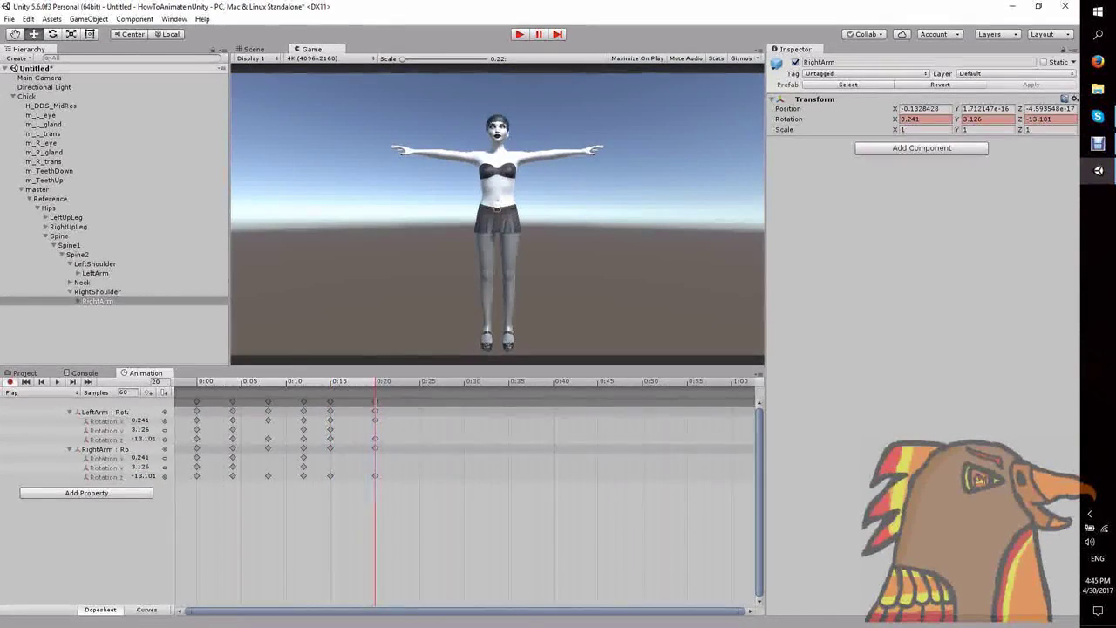
- Add a keyframe at 0:25 and set the Z rotation of both arms to -14.101
{"action": "left_click_drag", "start_coordinate": [375, 401], "coordinate": [420, 401]}
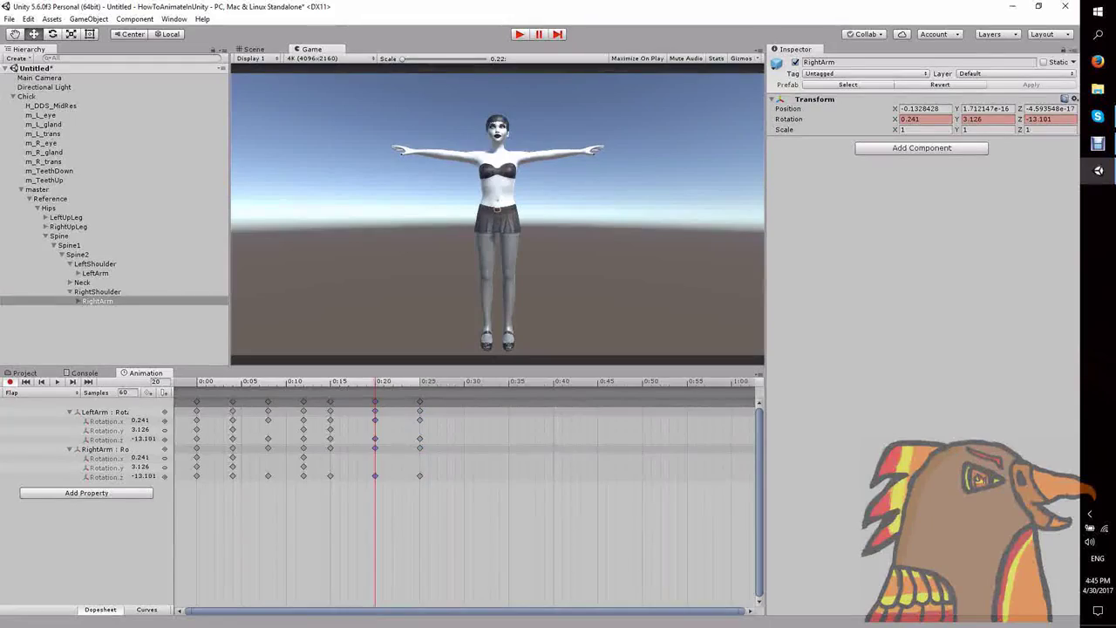
{"action": "left_click", "coordinate": [420, 382]}
{"action": "left_click_drag", "start_coordinate": [139, 439], "coordinate": [143, 476]}
{"action": "type", "text": "44"}
{"action": "key", "text": "Return"}
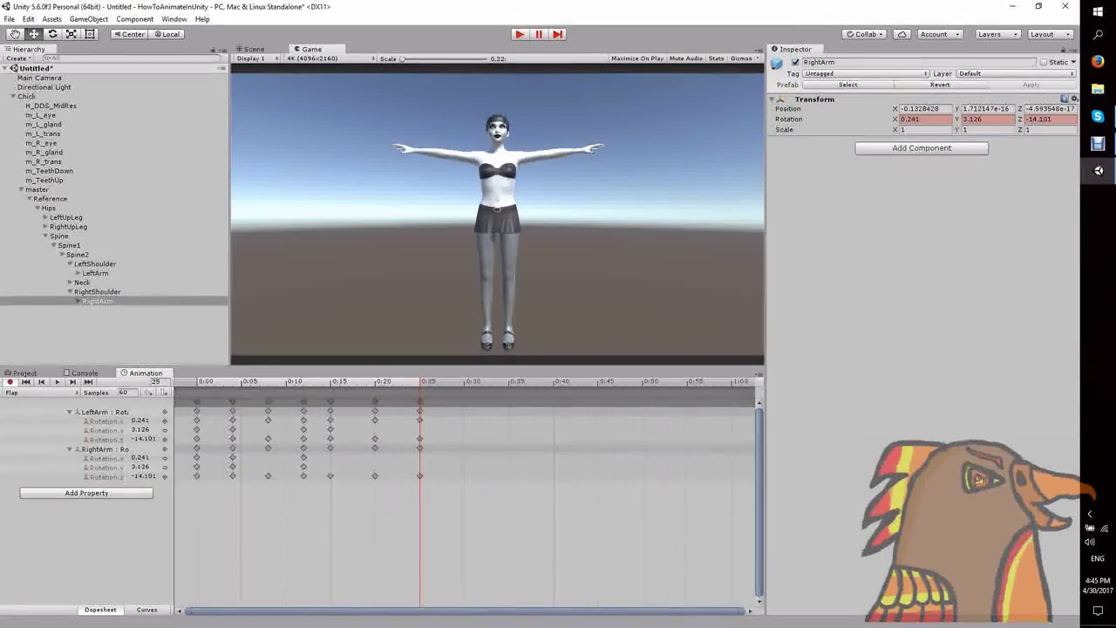
- Add a keyframe at 0:30 and set the Z rotation of both arms to -15.101
{"action": "right_click", "coordinate": [464, 411]}
{"action": "left_click", "coordinate": [499, 419]}
{"action": "left_click", "coordinate": [464, 382]}
{"action": "left_click_drag", "start_coordinate": [139, 438], "coordinate": [143, 476]}
{"action": "type", "text": "55"}
{"action": "key", "text": "Return"}
- Add a keyframe at 0:36 and set the Z rotation of both arms to -16.101
{"action": "right_click", "coordinate": [517, 438]}
{"action": "left_click", "coordinate": [550, 446]}
{"action": "left_click", "coordinate": [517, 381]}
{"action": "left_click", "coordinate": [143, 439]}
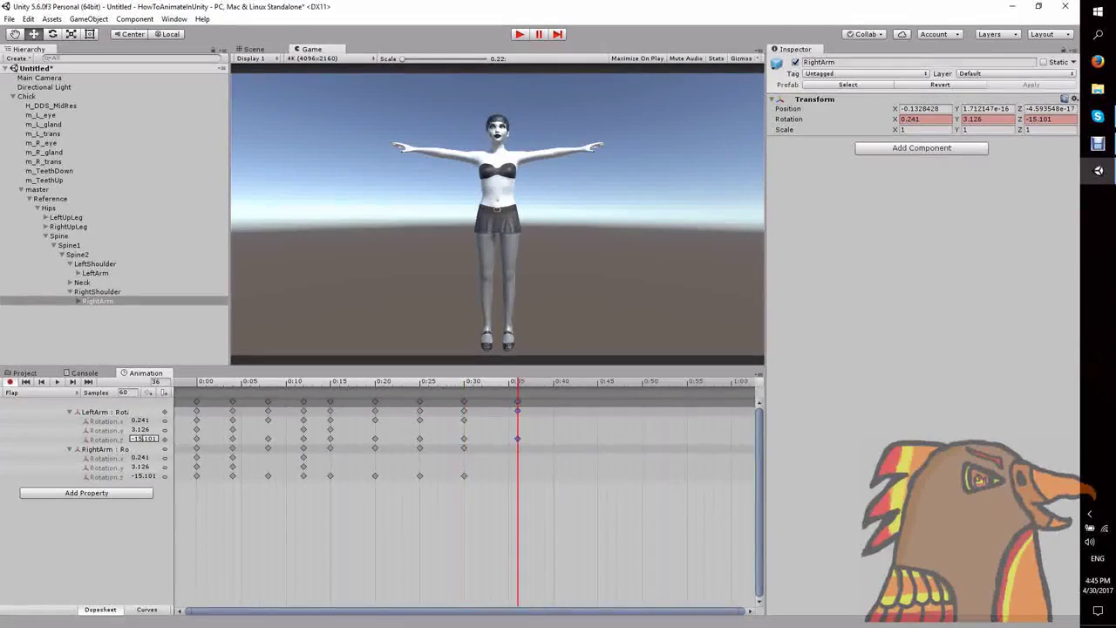
{"action": "type", "text": "6"}
- Add a keyframe at 0:40 and set the Z rotation of both arms to -17.101
{"action": "right_click", "coordinate": [554, 421]}
{"action": "left_click", "coordinate": [585, 428]}
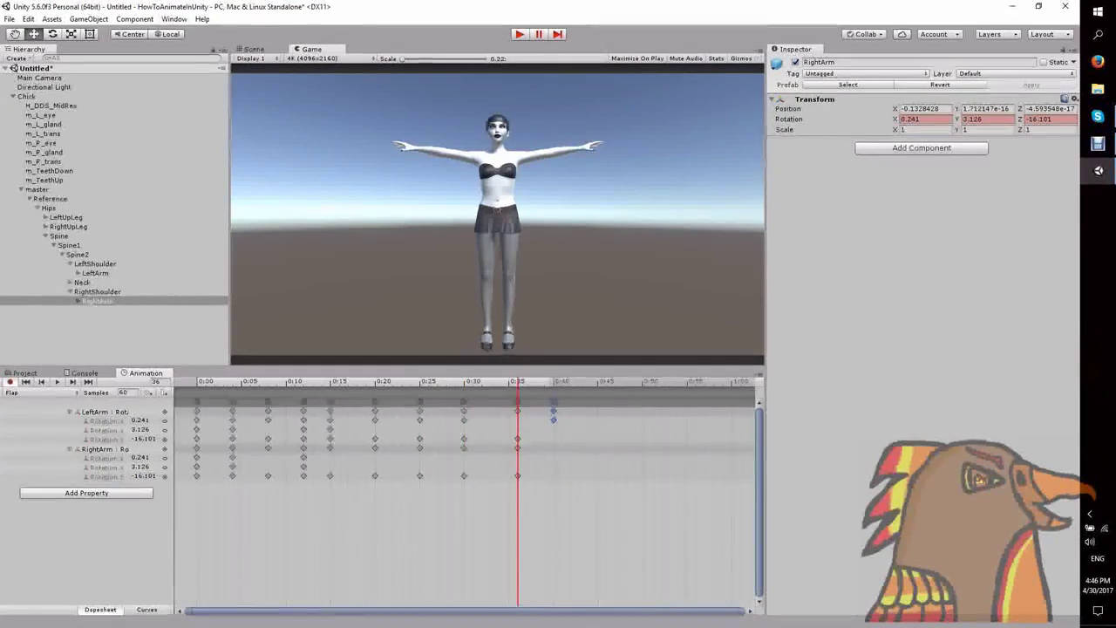
{"action": "left_click", "coordinate": [554, 382]}
{"action": "left_click_drag", "start_coordinate": [139, 439], "coordinate": [143, 476]}
{"action": "type", "text": "7"}
{"action": "left_click", "coordinate": [138, 476]}
{"action": "type", "text": "7"}
- Add a keyframe at 0:45 and set the Z rotation of both arms to -18.101
{"action": "right_click", "coordinate": [598, 430]}
{"action": "left_click", "coordinate": [628, 439]}
{"action": "left_click", "coordinate": [598, 382]}
{"action": "type", "text": "88"}
- Add a keyframe at 0:50 and set the Z rotation of both arms to -19.101
{"action": "right_click", "coordinate": [643, 430]}
{"action": "left_click", "coordinate": [673, 439]}
{"action": "left_click", "coordinate": [642, 382]}
{"action": "type", "text": "99"}
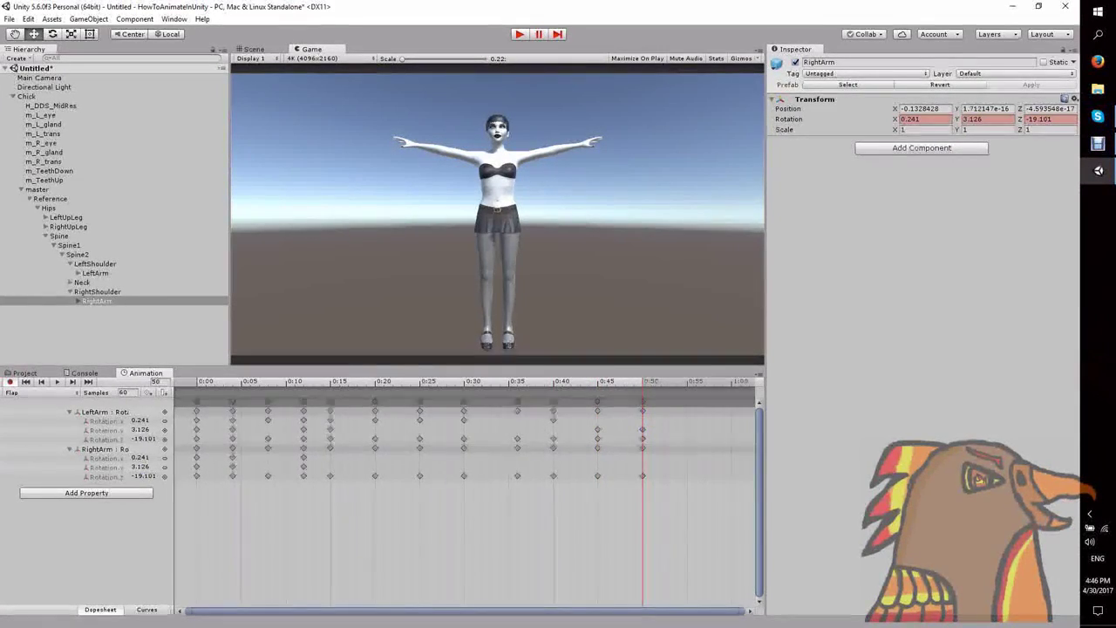
- Add a keyframe at 0:55 and set the Z rotation of LeftArm and RightArm to -20.101
{"action": "right_click", "coordinate": [687, 448]}
{"action": "left_click", "coordinate": [718, 458]}
{"action": "left_click", "coordinate": [687, 382]}
{"action": "left_click", "coordinate": [139, 438]}
{"action": "left_click_drag", "start_coordinate": [135, 439], "coordinate": [143, 439]}
{"action": "type", "text": "20"}
{"action": "left_click_drag", "start_coordinate": [135, 476], "coordinate": [143, 476]}
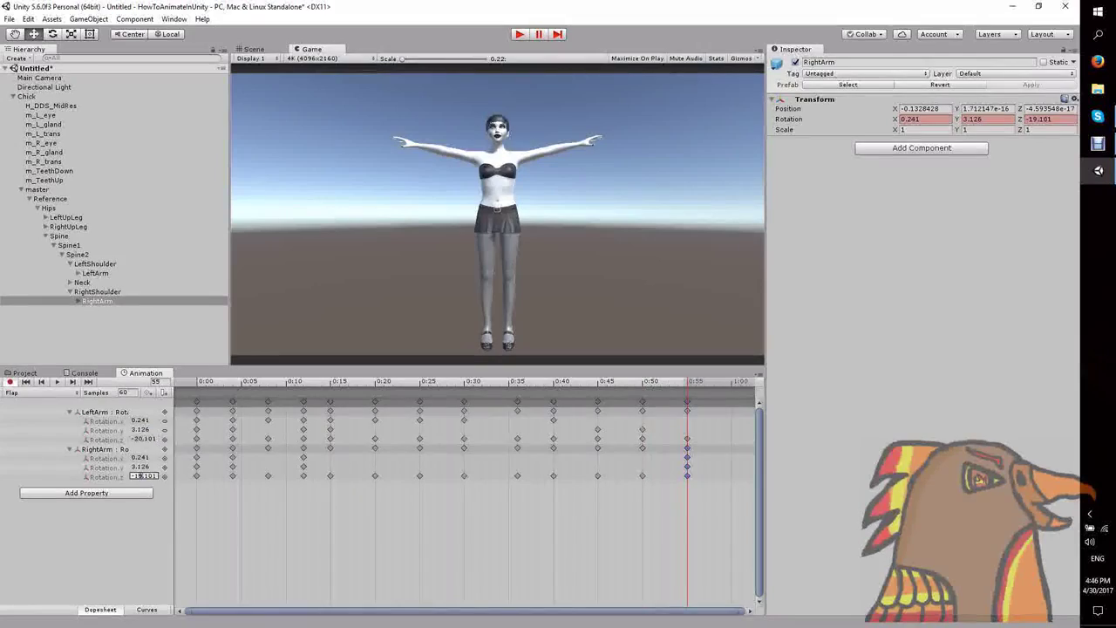
{"action": "type", "text": "20"}
- Add a keyframe at 1:00 and set the Z rotation of both arms to -19.101
{"action": "right_click", "coordinate": [732, 430]}
{"action": "left_click", "coordinate": [762, 439]}
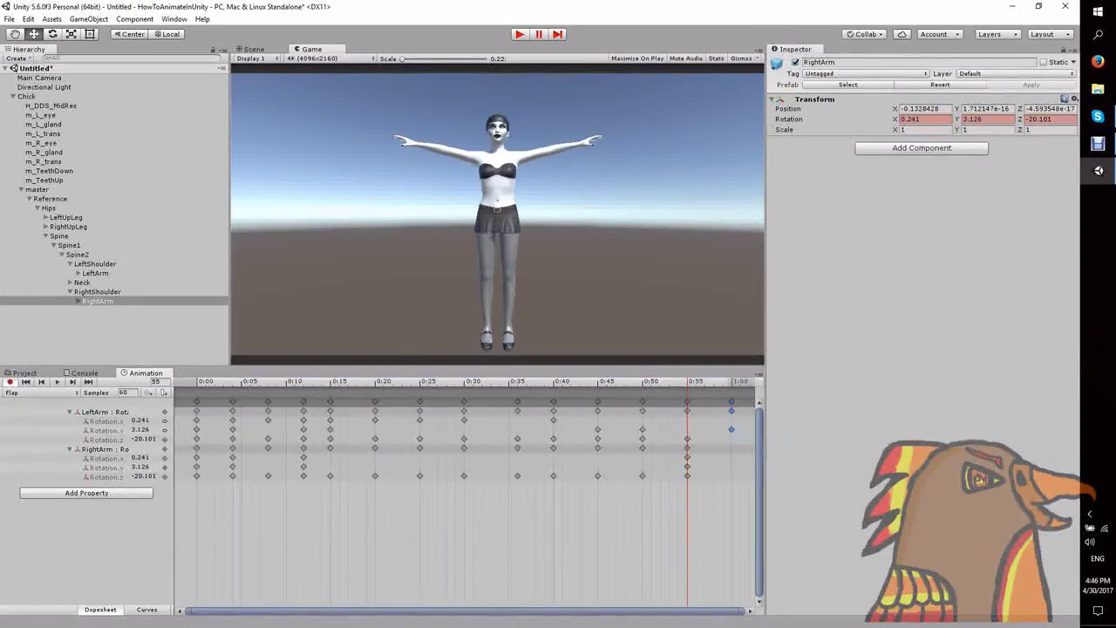
{"action": "left_click", "coordinate": [731, 382]}
{"action": "left_click", "coordinate": [143, 439]}
{"action": "left_click", "coordinate": [143, 438]}
{"action": "type", "text": "-19.101"}
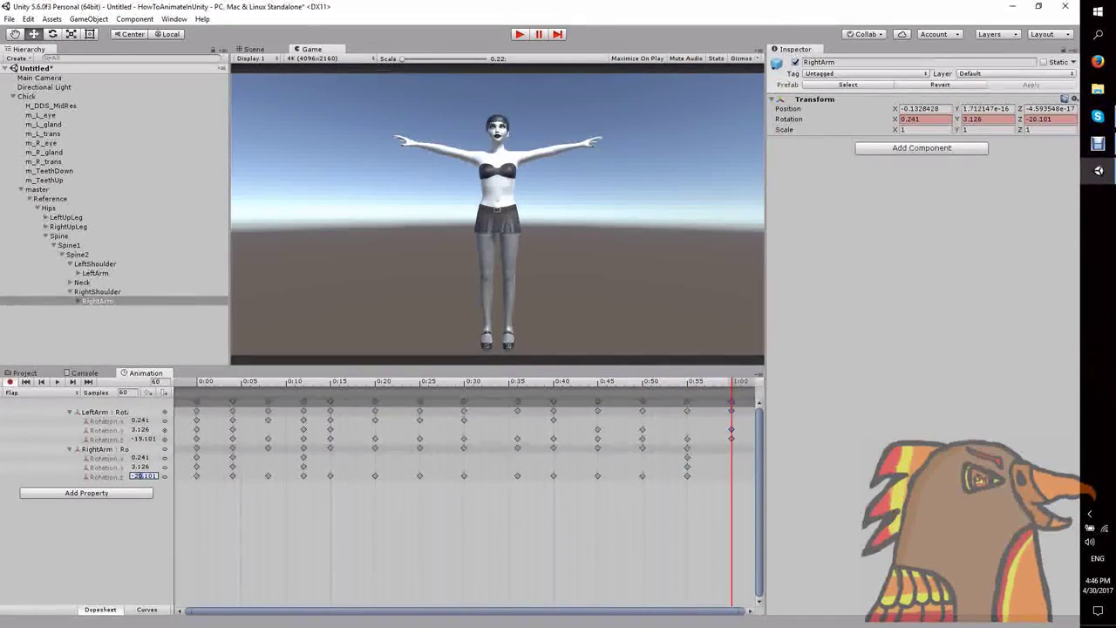
{"action": "type", "text": "19"}
- Add a keyframe at 1:02 and set the Z rotation of LeftArm and RightArm to -18.101
{"action": "right_click", "coordinate": [748, 411]}
{"action": "left_click", "coordinate": [773, 420]}
{"action": "left_click_drag", "start_coordinate": [711, 610], "coordinate": [729, 611]}
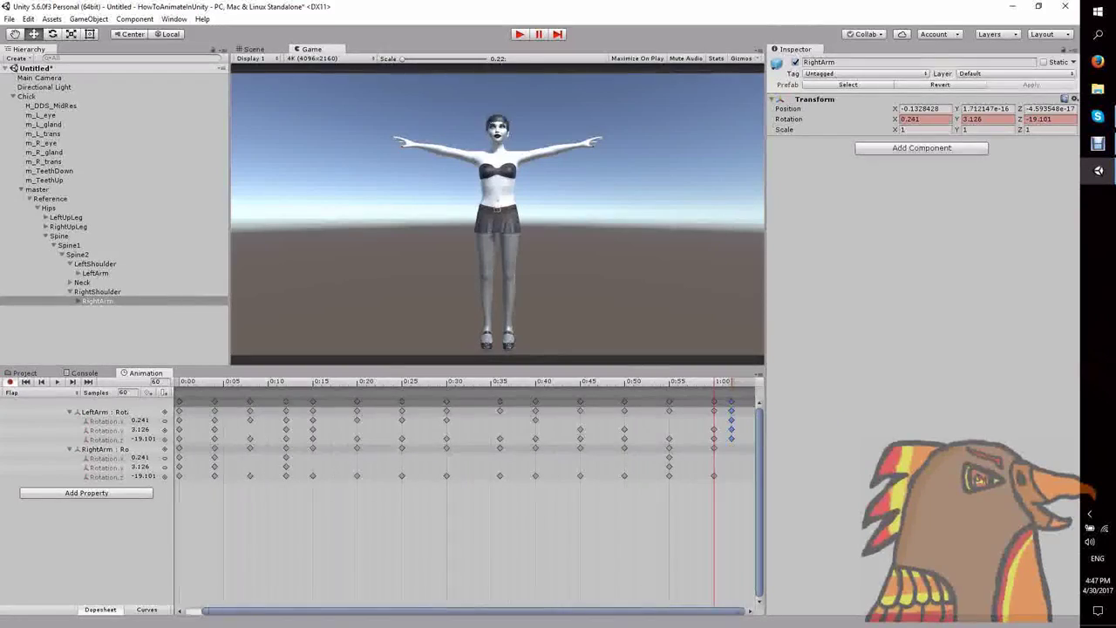
{"action": "left_click", "coordinate": [731, 382]}
{"action": "left_click", "coordinate": [143, 438]}
{"action": "key", "text": "BackSpace"}
{"action": "type", "text": "8"}
{"action": "left_click", "coordinate": [143, 476]}
{"action": "key", "text": "BackSpace"}
{"action": "type", "text": "8"}
{"action": "key", "text": "Return"}
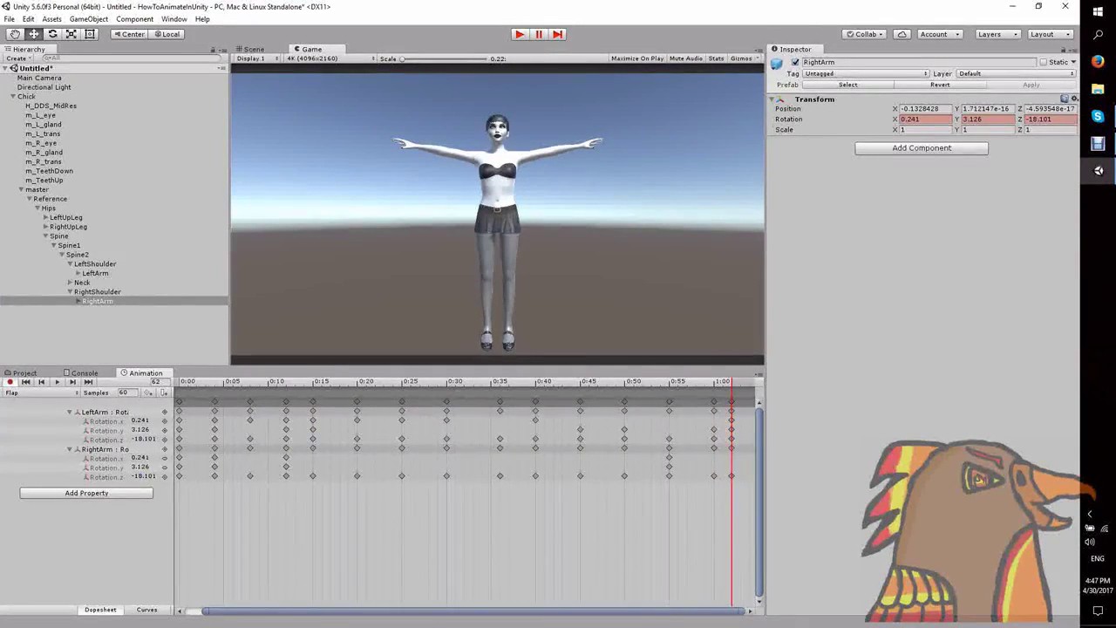
- Copy the arm keyframe at 0:40 and paste it at 1:05
{"action": "left_click_drag", "start_coordinate": [731, 381], "coordinate": [758, 402]}
{"action": "left_click", "coordinate": [535, 402]}
{"action": "left_click", "coordinate": [551, 514]}
{"action": "key", "text": "ctrl+v"}
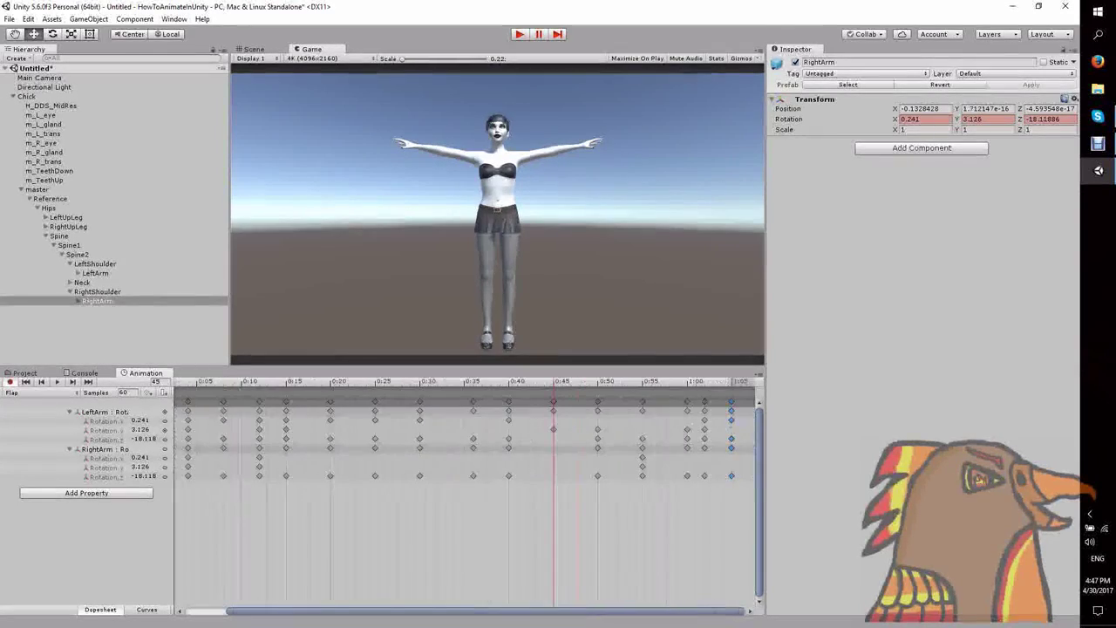
{"action": "left_click_drag", "start_coordinate": [509, 503], "coordinate": [509, 403]}
{"action": "left_click_drag", "start_coordinate": [480, 498], "coordinate": [180, 407]}
{"action": "mouse_move", "coordinate": [473, 402]}
{"action": "left_mouse_down"}
{"action": "mouse_move", "coordinate": [722, 401]}
{"action": "mouse_move", "coordinate": [474, 402]}
{"action": "left_mouse_up"}
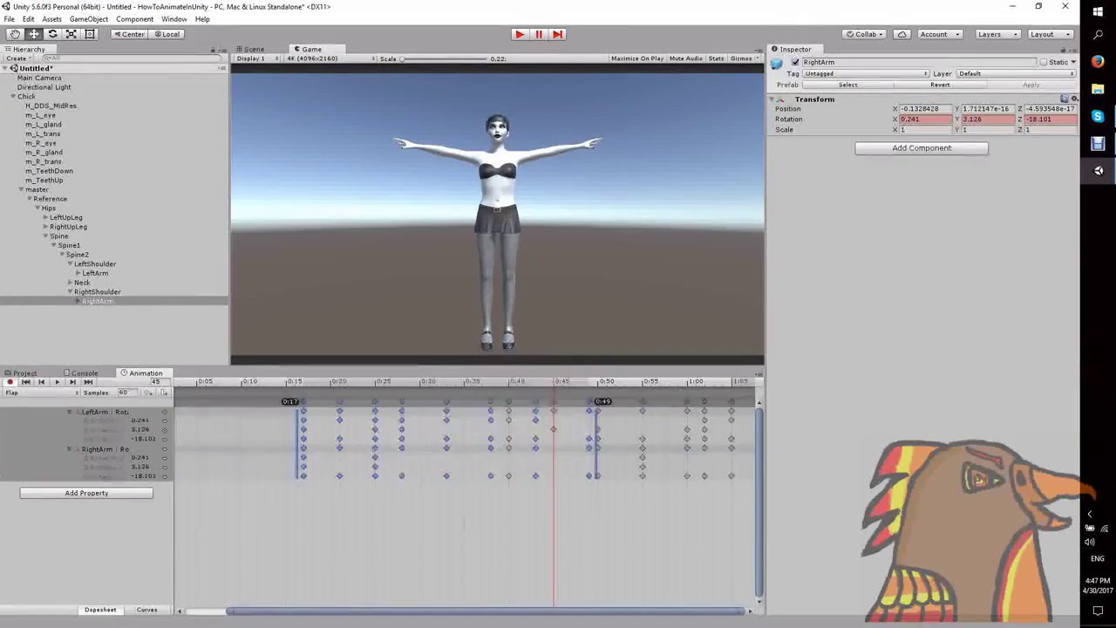
{"action": "right_click", "coordinate": [376, 443]}
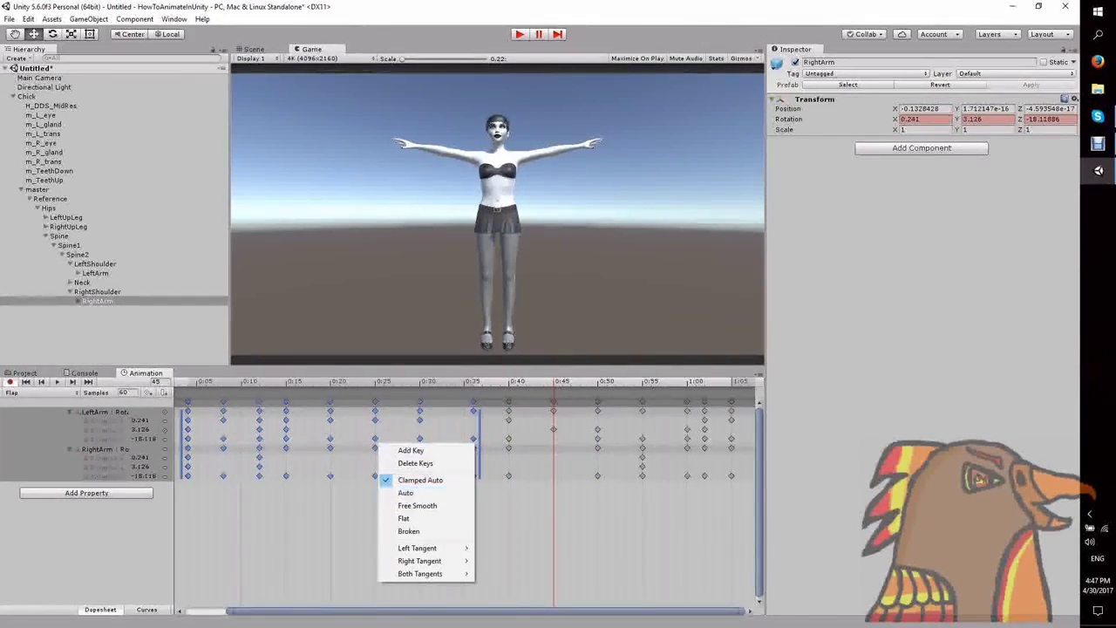
- Paste copied arm keyframes to lengthen the clip and shift the early keyframes so they end at 0:39
{"action": "left_click_drag", "start_coordinate": [515, 506], "coordinate": [749, 402]}
{"action": "key", "text": "ctrl+v"}
{"action": "left_click_drag", "start_coordinate": [553, 402], "coordinate": [179, 402]}
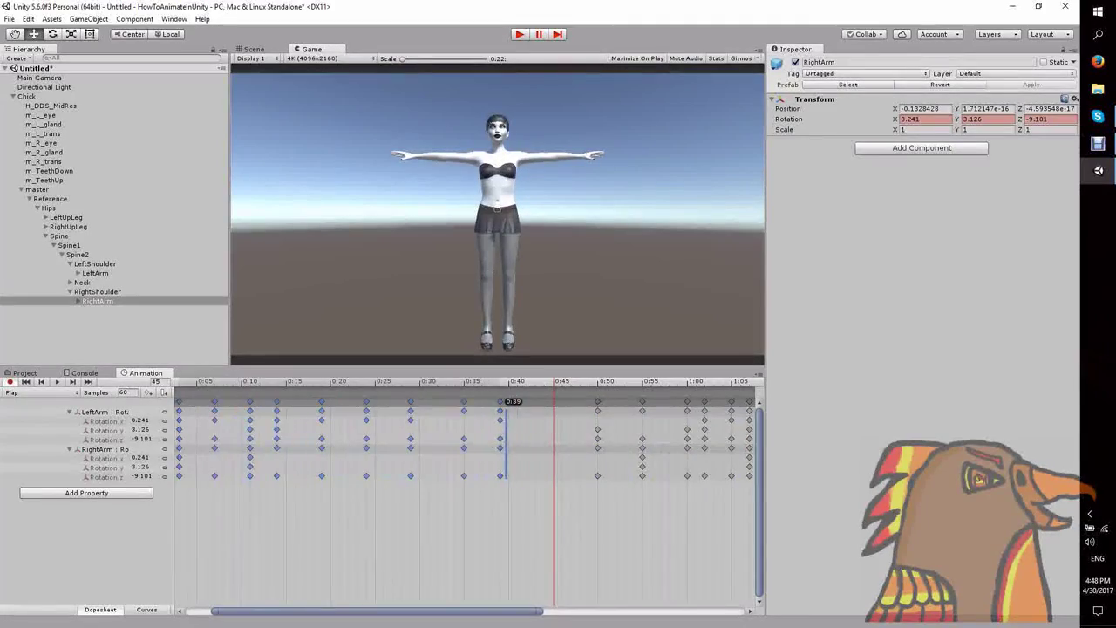
- Shift the remaining keyframes earlier so they start at 0:43, and preview the animation
{"action": "left_click_drag", "start_coordinate": [378, 612], "coordinate": [578, 611]}
{"action": "left_click_drag", "start_coordinate": [746, 519], "coordinate": [196, 402]}
{"action": "left_click_drag", "start_coordinate": [578, 611], "coordinate": [349, 611]}
{"action": "left_click", "coordinate": [57, 381]}
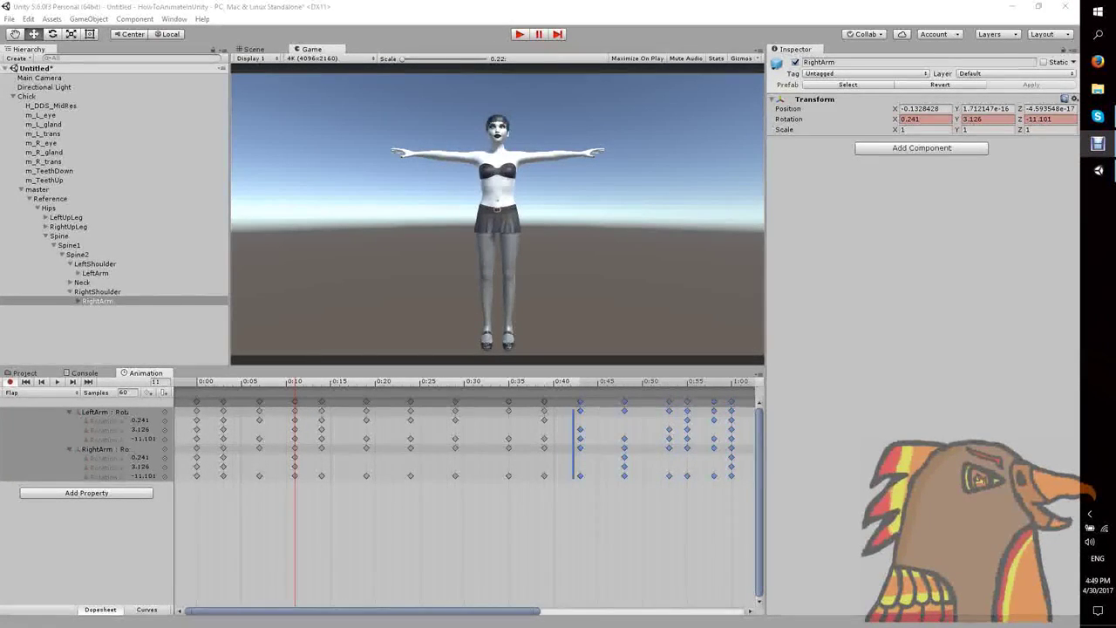
- Select all keyframes and stretch their timing until the last one falls at 1:55
{"action": "key", "text": "ctrl+a"}
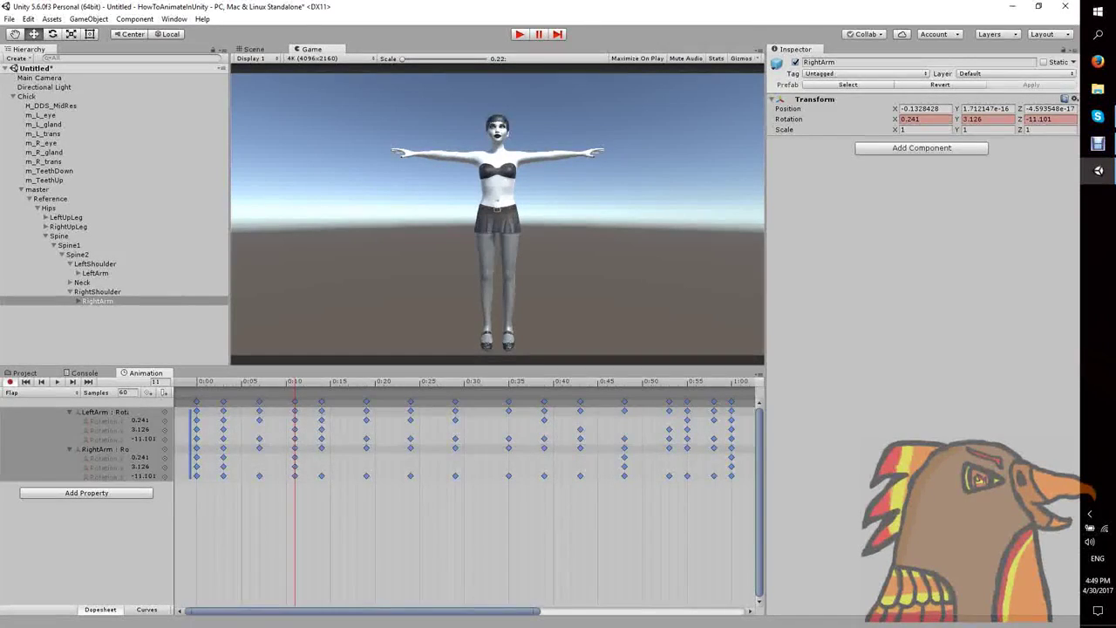
{"action": "left_click_drag", "start_coordinate": [365, 611], "coordinate": [568, 611]}
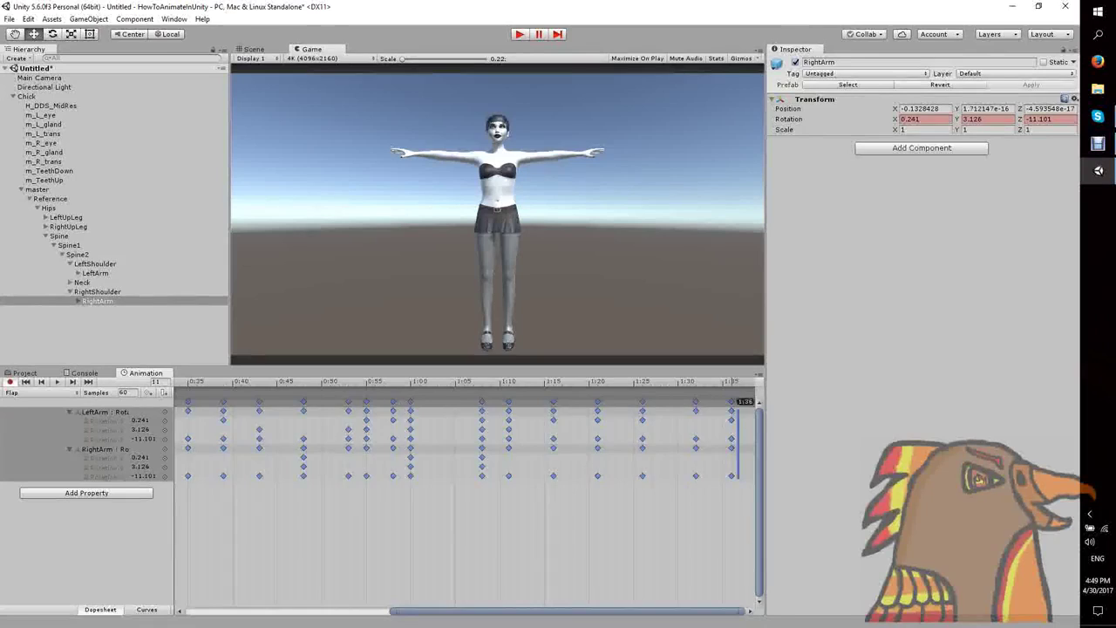
{"action": "left_click_drag", "start_coordinate": [739, 444], "coordinate": [862, 444]}
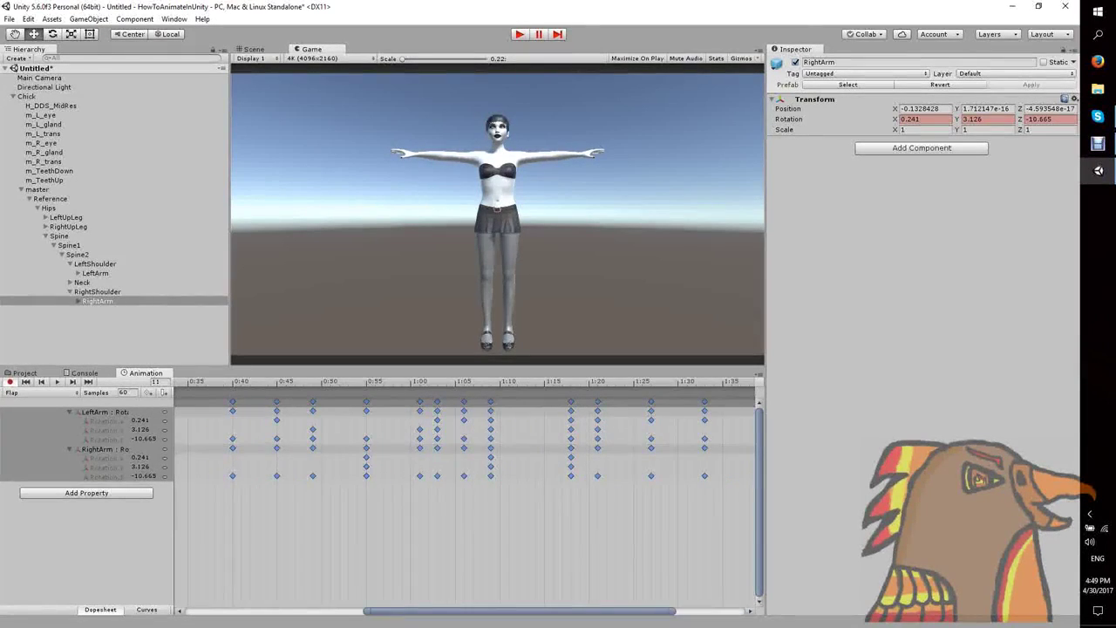
{"action": "left_click_drag", "start_coordinate": [558, 611], "coordinate": [627, 611]}
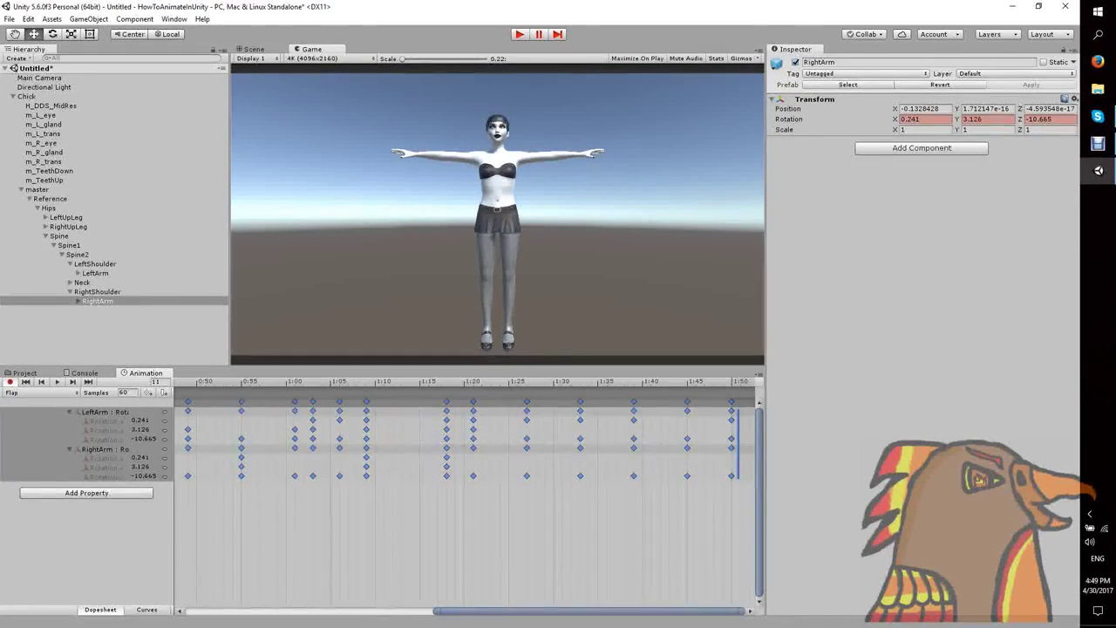
{"action": "left_click", "coordinate": [610, 532]}
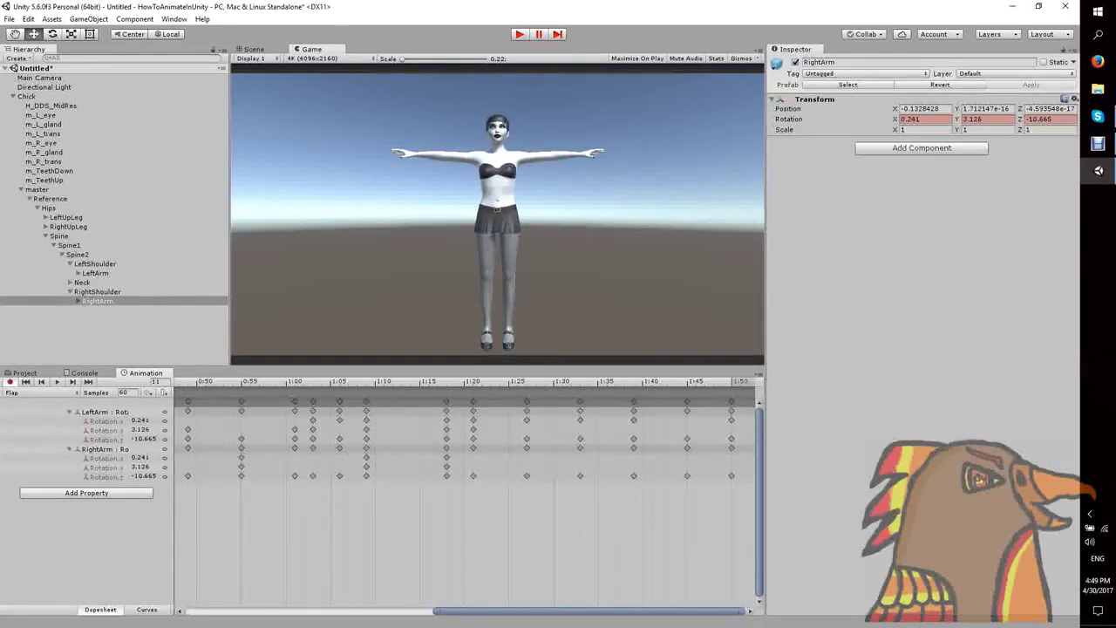
{"action": "key", "text": "ctrl+a"}
{"action": "left_click_drag", "start_coordinate": [738, 444], "coordinate": [766, 445]}
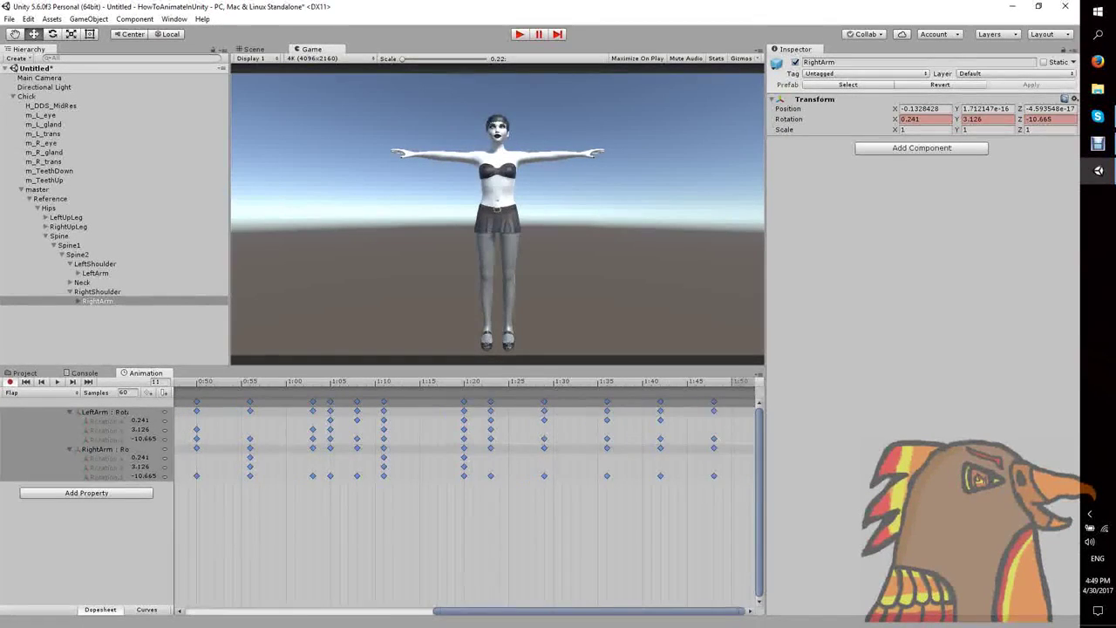
{"action": "left_click_drag", "start_coordinate": [628, 611], "coordinate": [643, 611]}
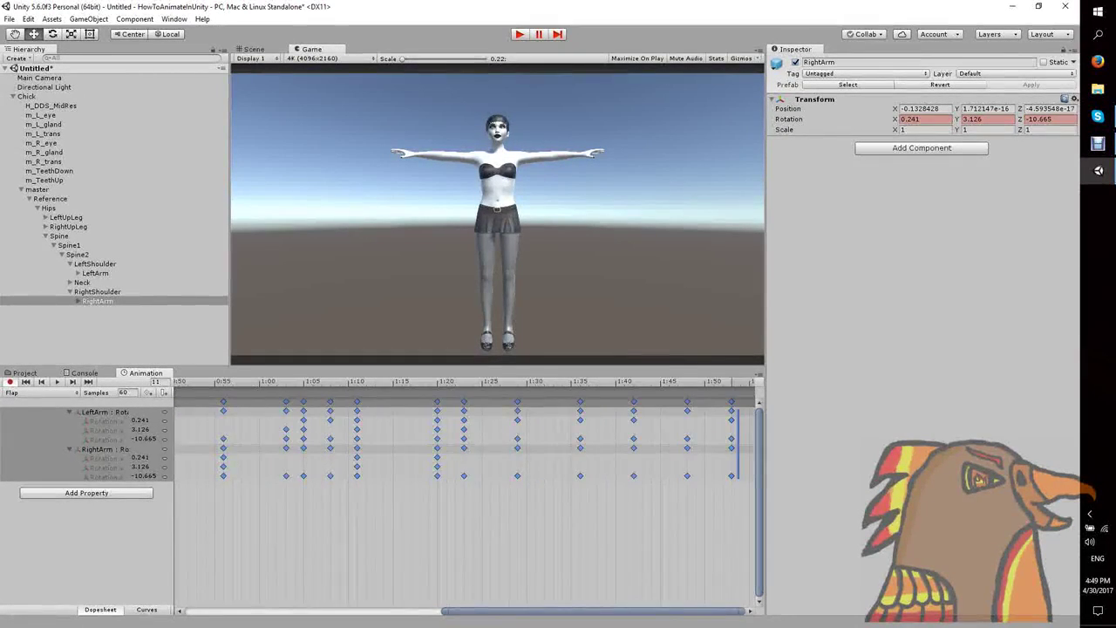
{"action": "left_click_drag", "start_coordinate": [738, 445], "coordinate": [757, 444]}
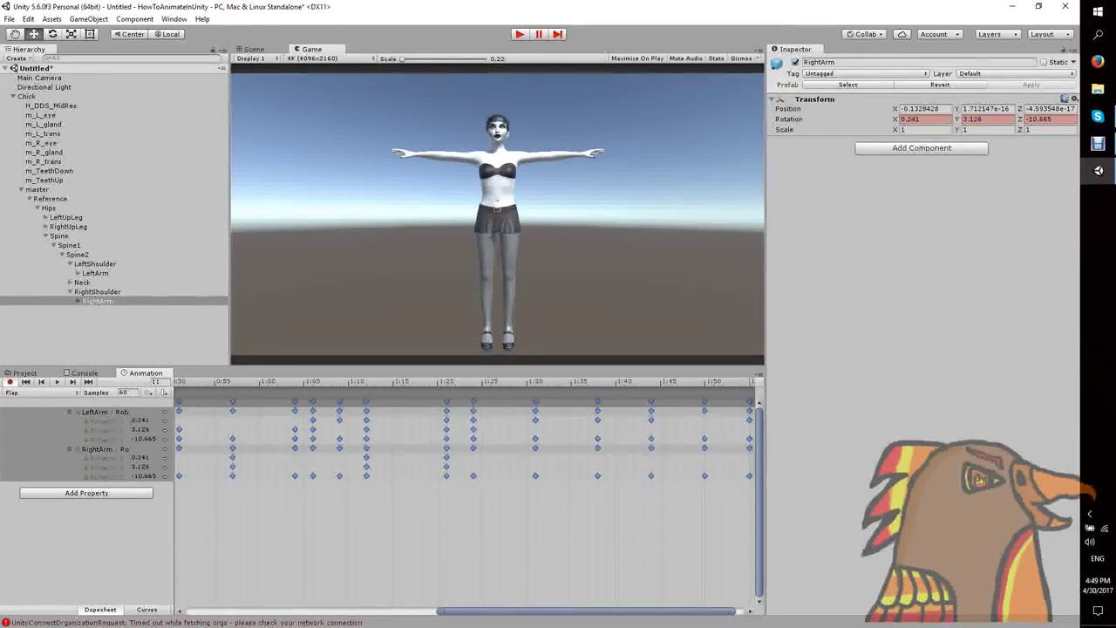
{"action": "left_click_drag", "start_coordinate": [627, 611], "coordinate": [637, 611]}
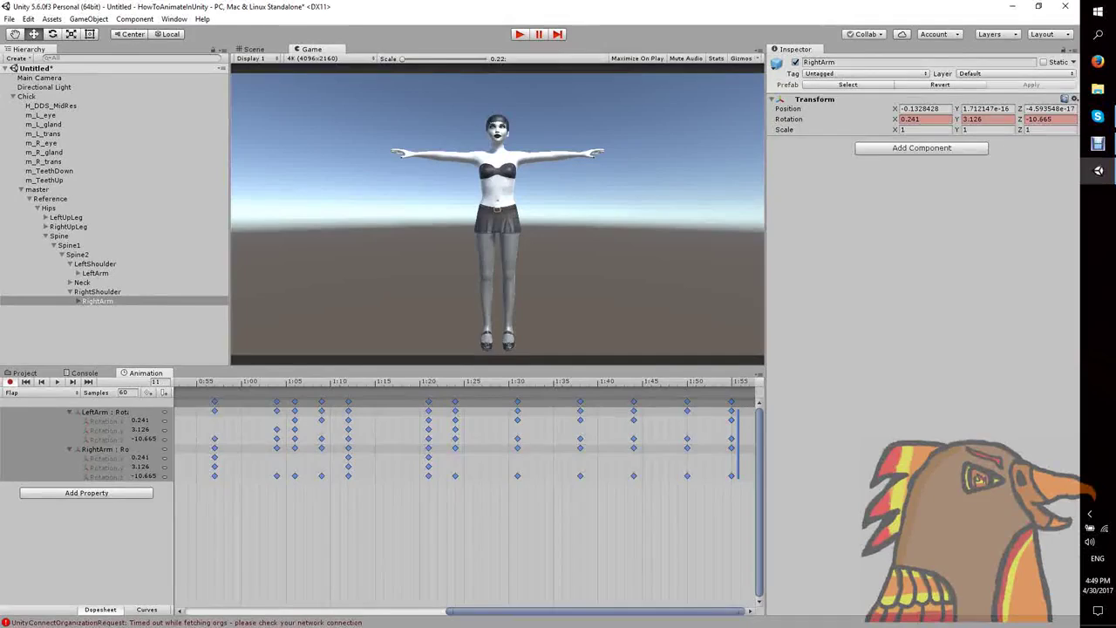
- Move the keyframes at 1:44, 1:38 and 1:31 to 1:45, 1:40 and 1:35
{"action": "left_click_drag", "start_coordinate": [643, 488], "coordinate": [624, 399]}
{"action": "left_click", "coordinate": [636, 429]}
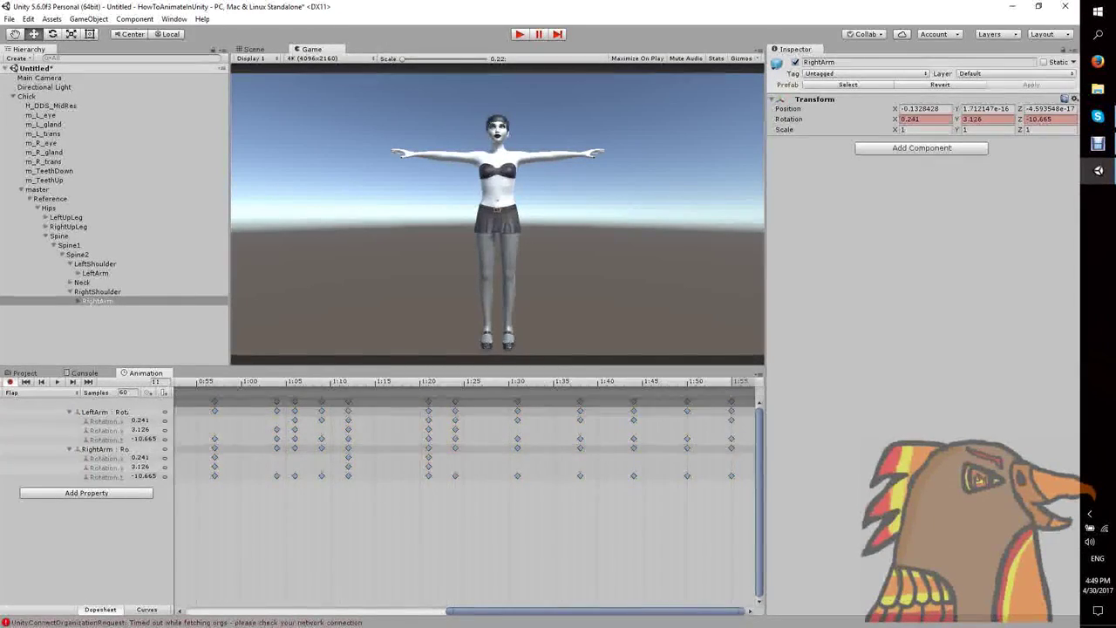
{"action": "left_click_drag", "start_coordinate": [633, 509], "coordinate": [642, 401]}
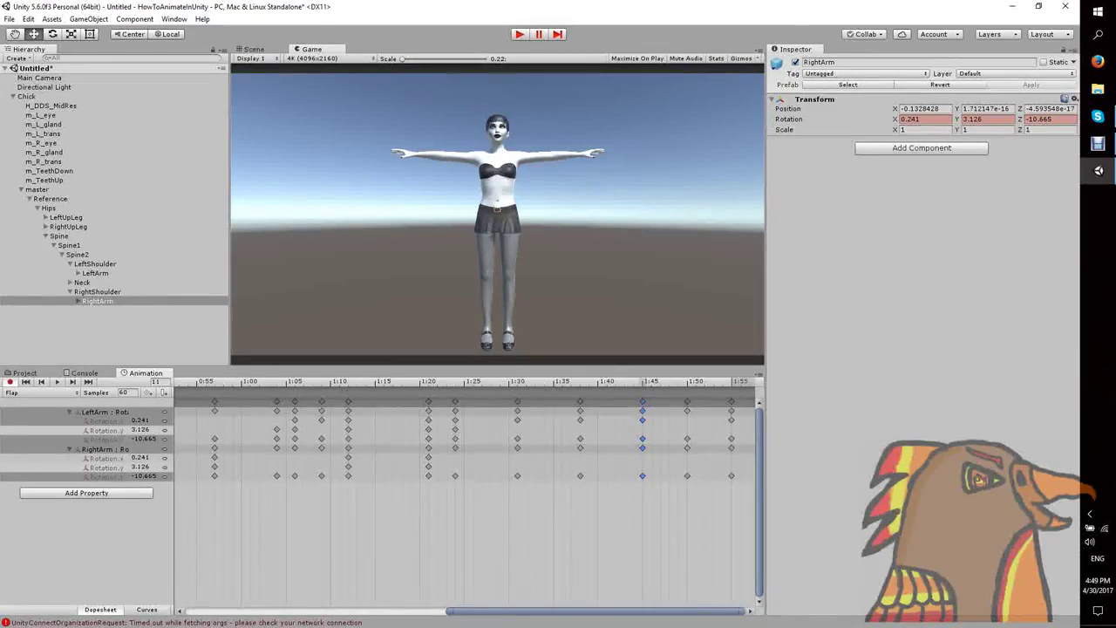
{"action": "mouse_move", "coordinate": [590, 495]}
{"action": "left_mouse_down"}
{"action": "mouse_move", "coordinate": [572, 400]}
{"action": "mouse_move", "coordinate": [597, 402]}
{"action": "left_mouse_up"}
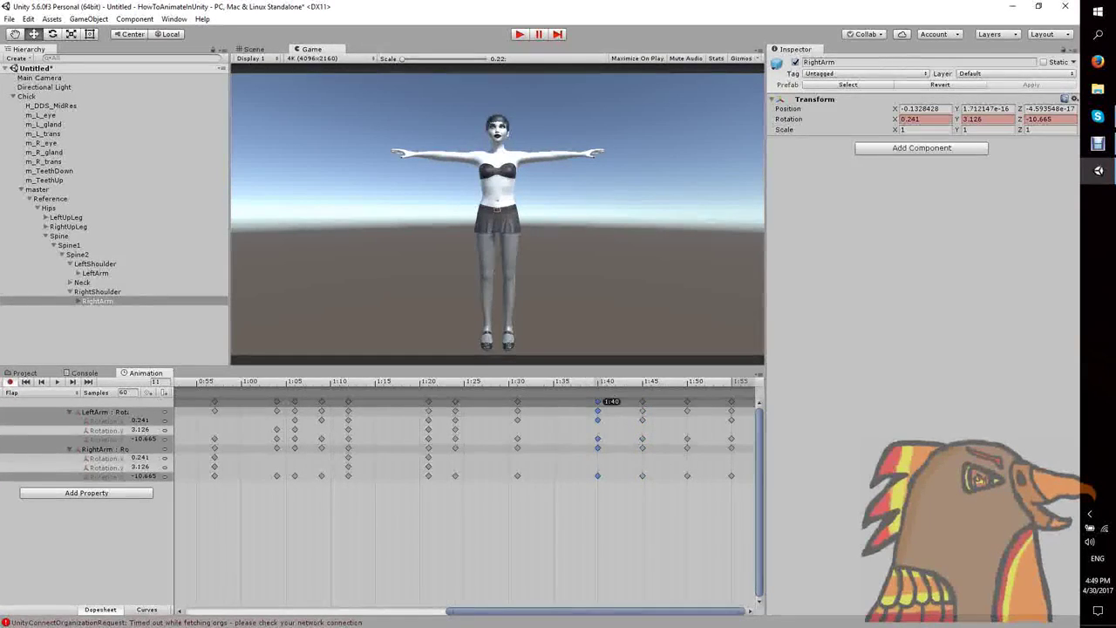
{"action": "left_click_drag", "start_coordinate": [511, 399], "coordinate": [552, 402]}
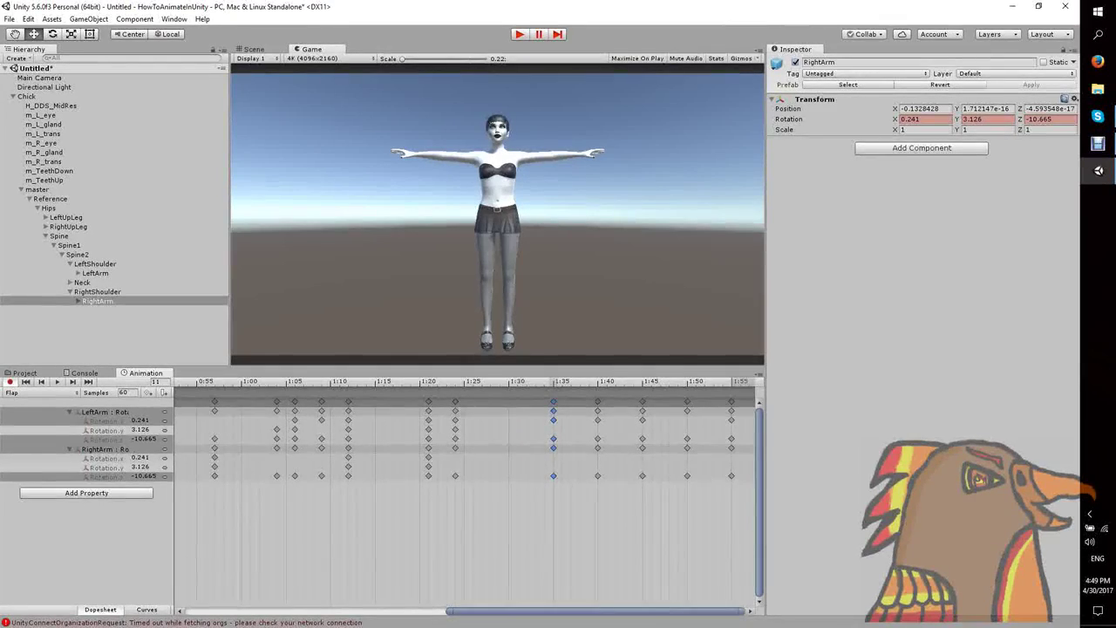
- Move the keyframes at 1:24, 1:21 and 1:12 to 1:30, 1:25 and 1:20
{"action": "left_click_drag", "start_coordinate": [472, 499], "coordinate": [450, 499]}
{"action": "left_click", "coordinate": [461, 404]}
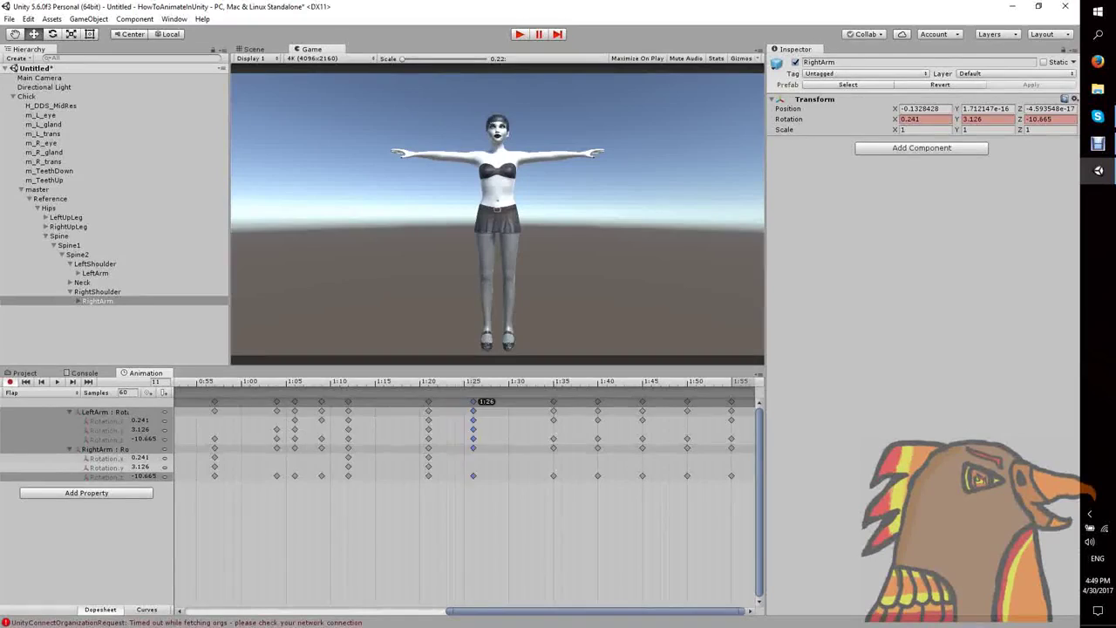
{"action": "left_click_drag", "start_coordinate": [499, 402], "coordinate": [509, 402]}
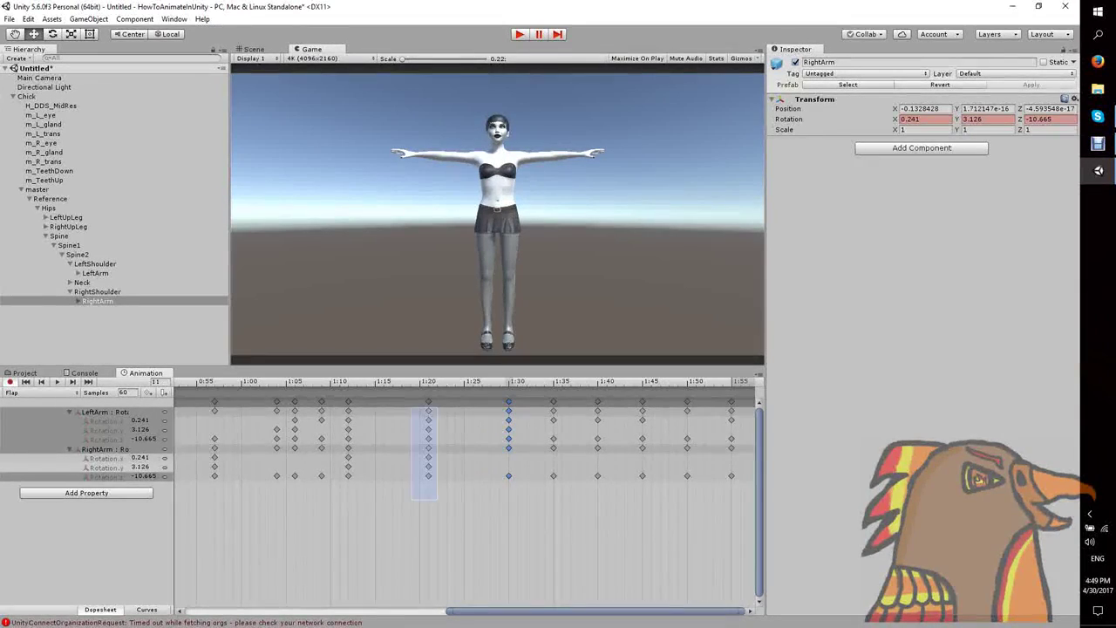
{"action": "left_click_drag", "start_coordinate": [428, 438], "coordinate": [464, 438]}
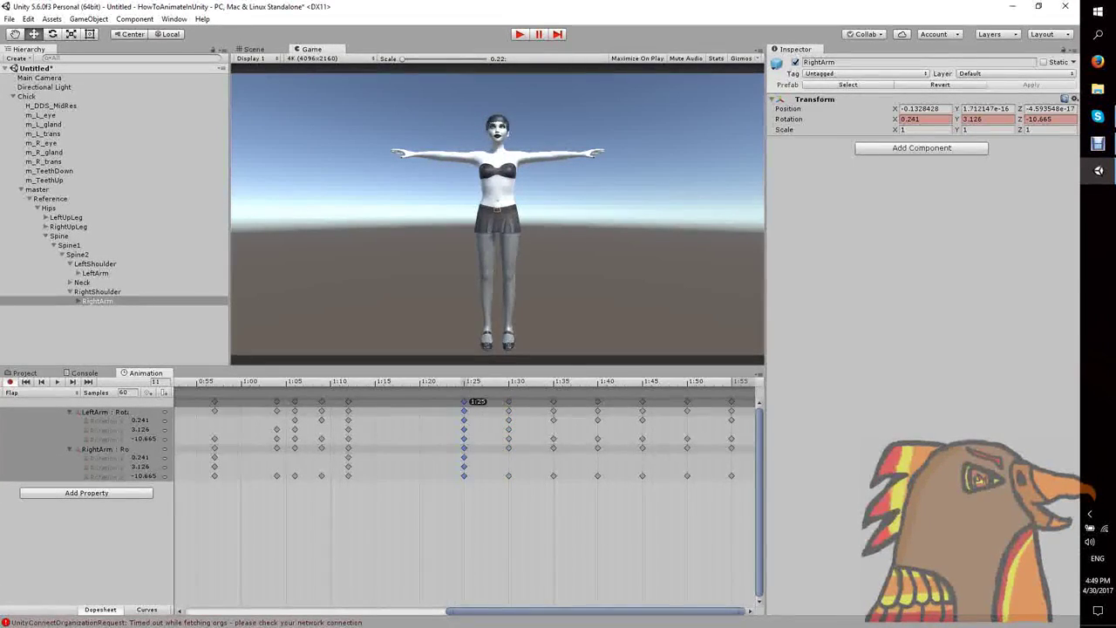
{"action": "left_click_drag", "start_coordinate": [332, 502], "coordinate": [376, 397]}
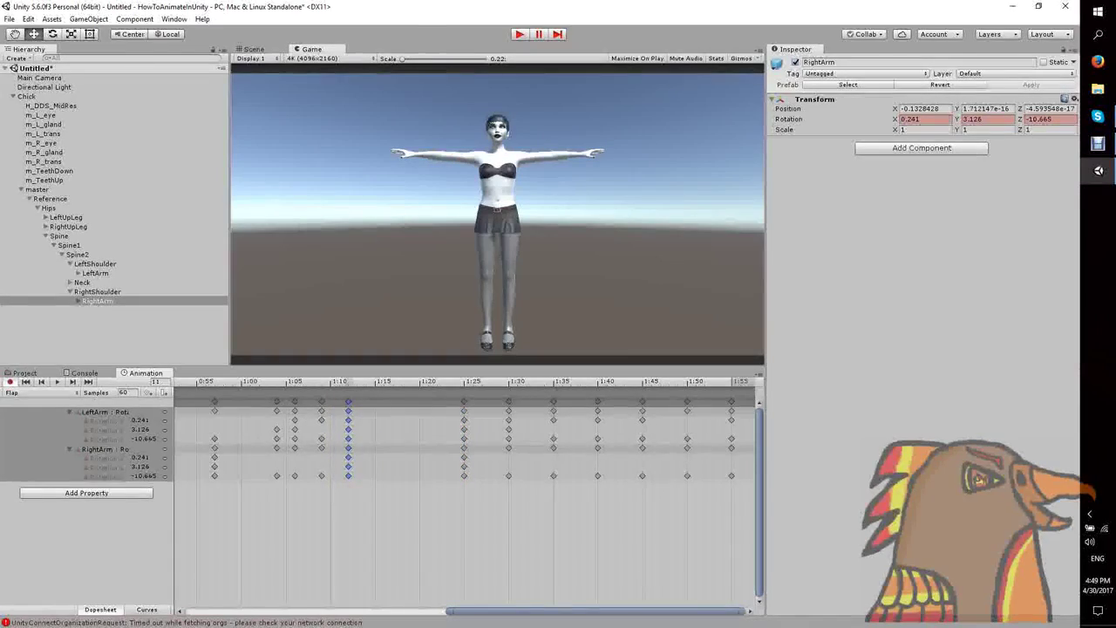
{"action": "left_click_drag", "start_coordinate": [348, 438], "coordinate": [419, 437]}
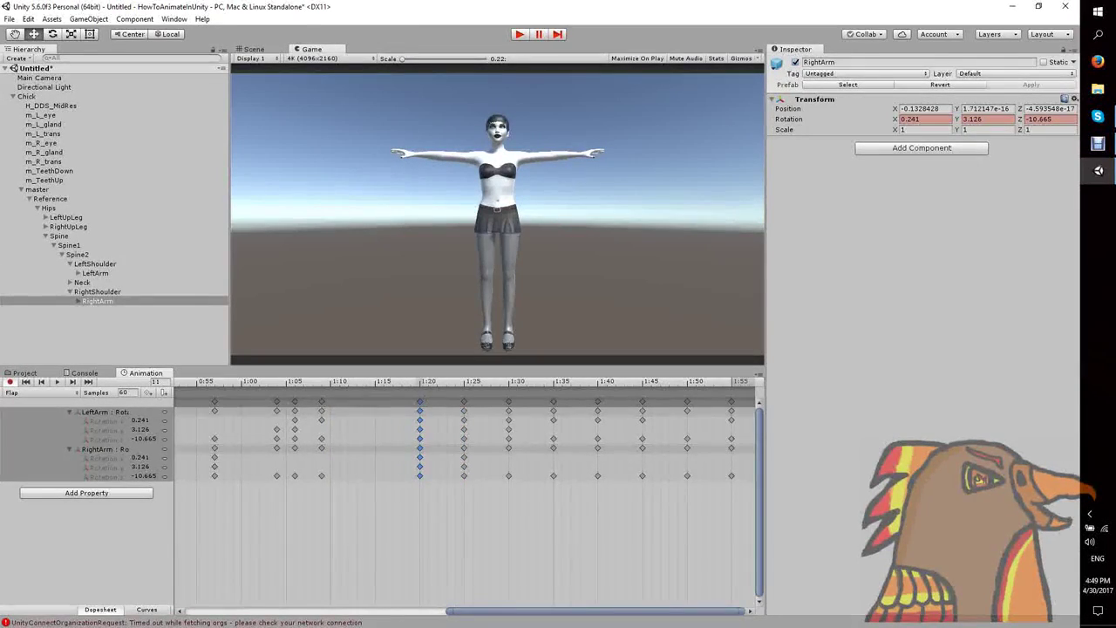
- Move the keyframes at 1:09, 1:06, 1:04 and 0:57 to 1:15, 1:10, 1:05 and 1:00
{"action": "left_click_drag", "start_coordinate": [331, 520], "coordinate": [312, 400]}
{"action": "left_click_drag", "start_coordinate": [322, 438], "coordinate": [375, 438]}
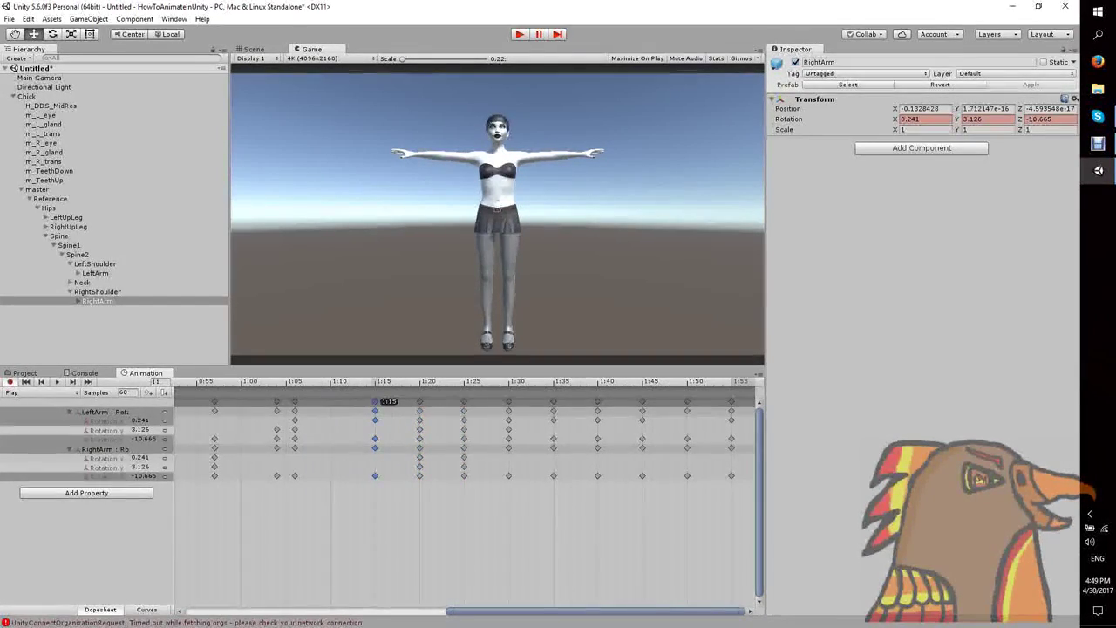
{"action": "left_click_drag", "start_coordinate": [287, 399], "coordinate": [330, 429]}
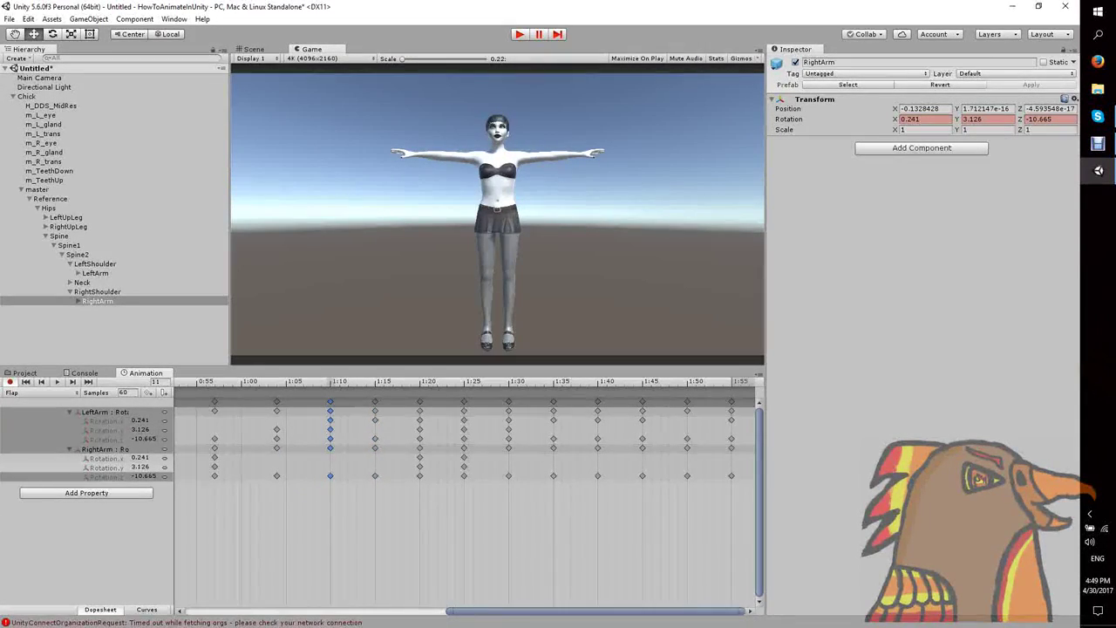
{"action": "left_click_drag", "start_coordinate": [283, 400], "coordinate": [272, 481]}
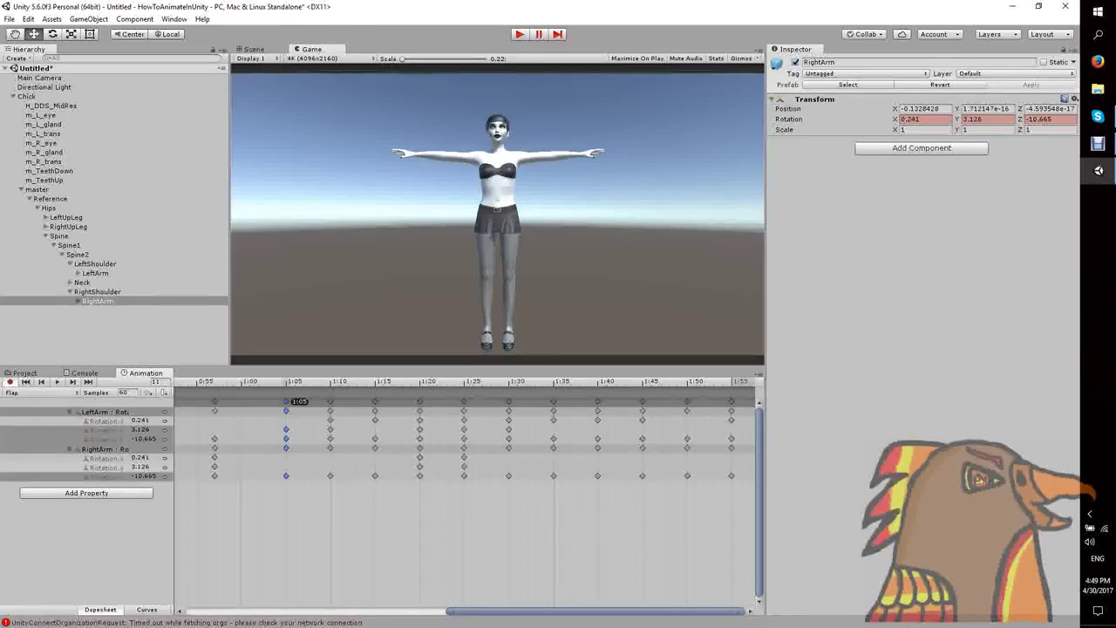
{"action": "left_click_drag", "start_coordinate": [199, 511], "coordinate": [242, 401]}
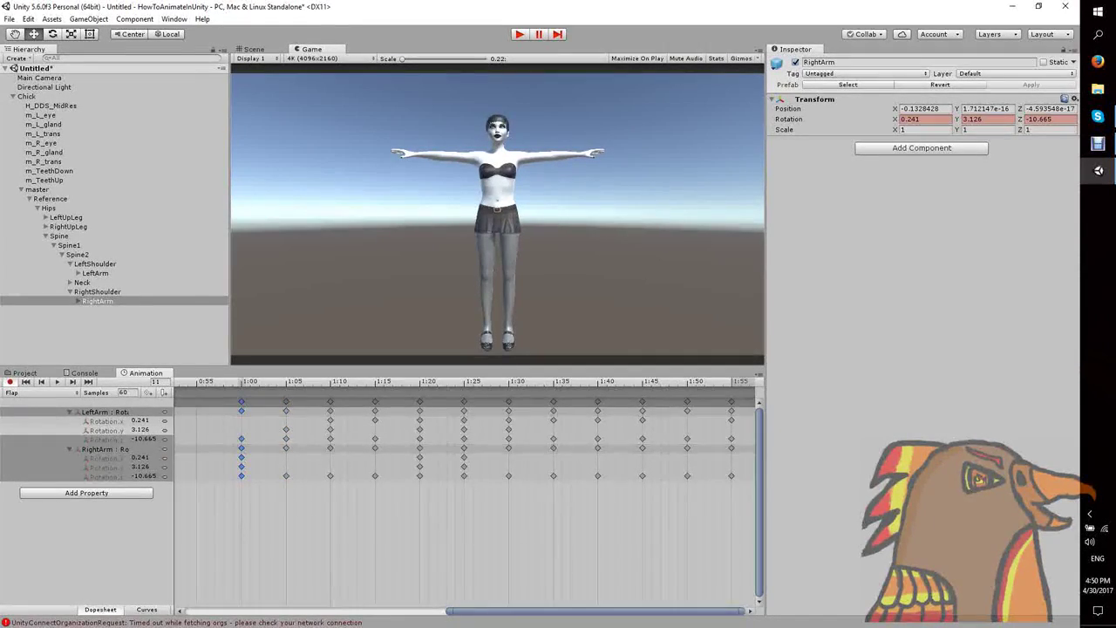
- Move the five keyframes immediately before 1:00 to 0:55, 0:50, 0:45, 0:40 and 0:35
{"action": "left_click_drag", "start_coordinate": [541, 611], "coordinate": [320, 611]}
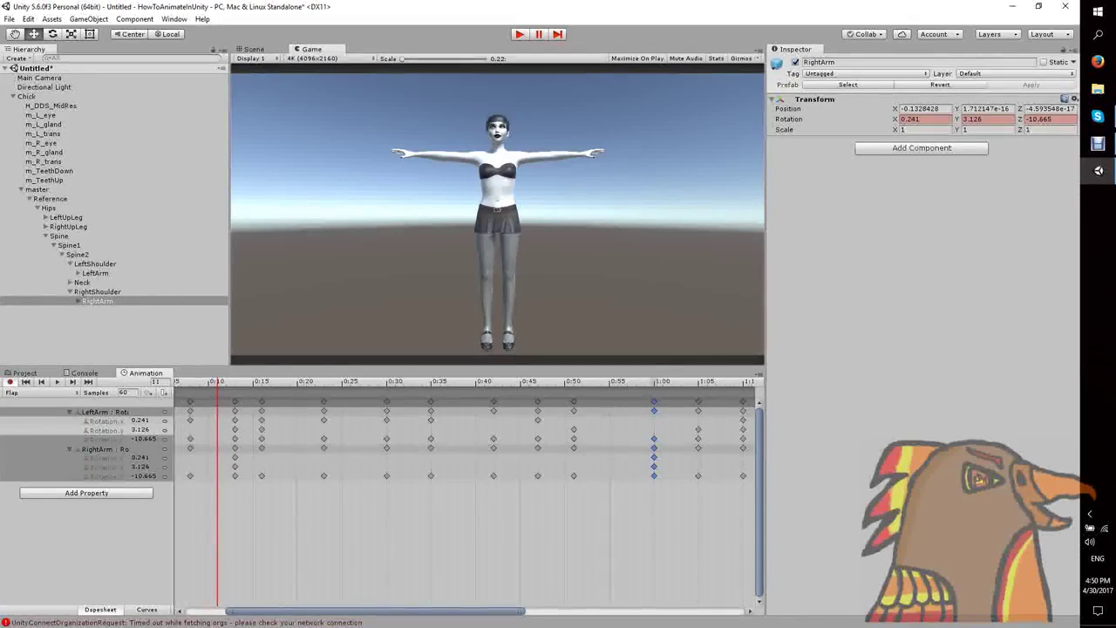
{"action": "left_click_drag", "start_coordinate": [565, 521], "coordinate": [610, 401]}
{"action": "left_click_drag", "start_coordinate": [523, 498], "coordinate": [557, 401]}
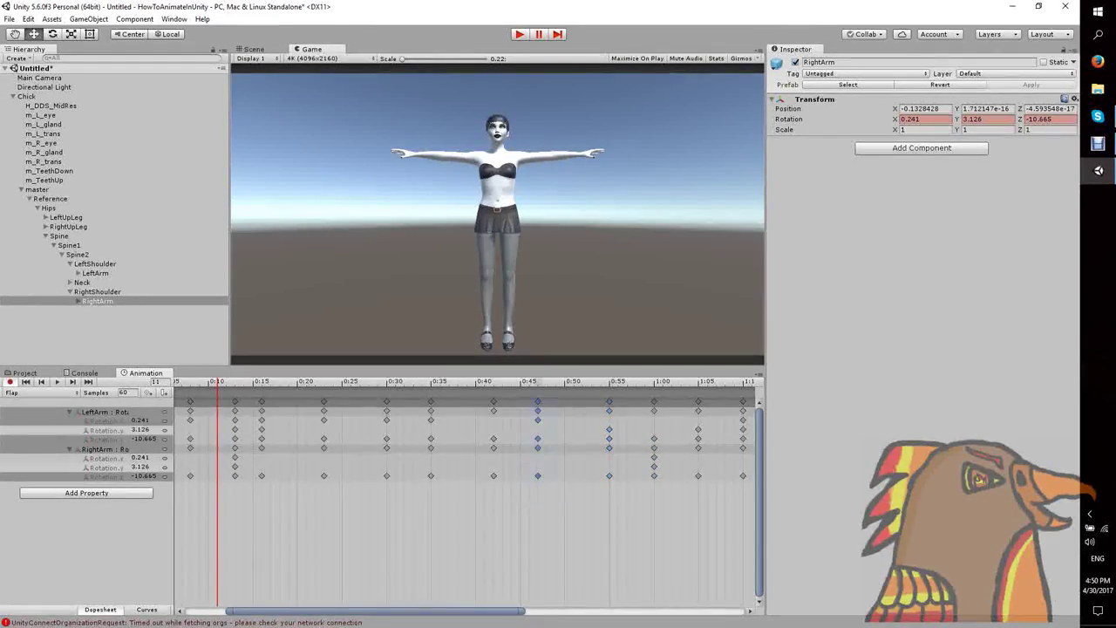
{"action": "left_click_drag", "start_coordinate": [484, 504], "coordinate": [521, 401]}
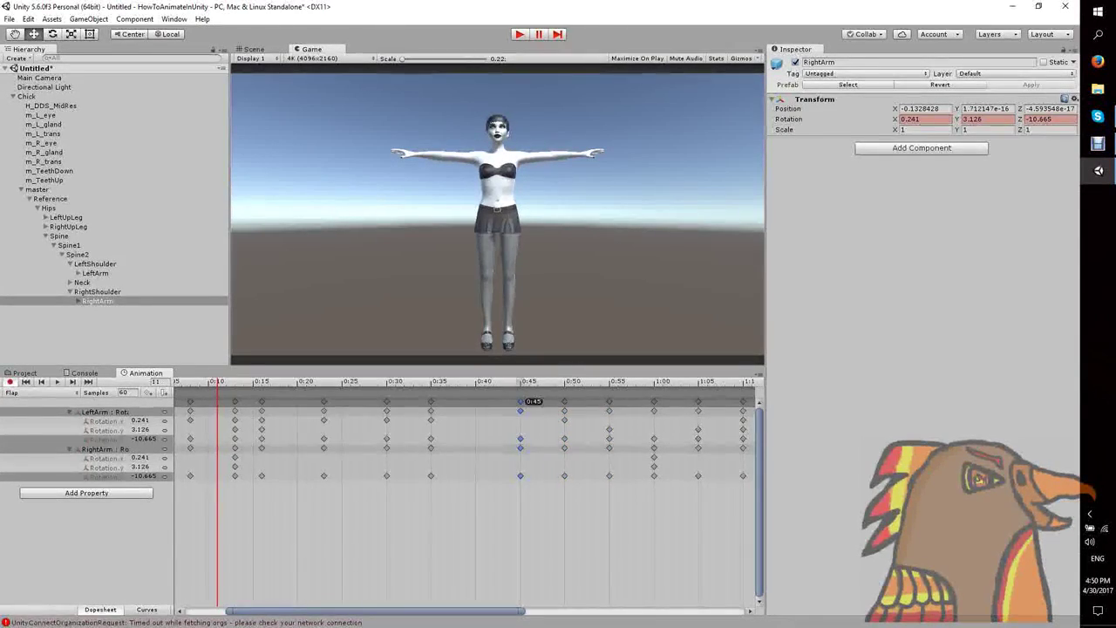
{"action": "left_click_drag", "start_coordinate": [431, 399], "coordinate": [475, 401]}
{"action": "left_click_drag", "start_coordinate": [372, 399], "coordinate": [422, 401]}
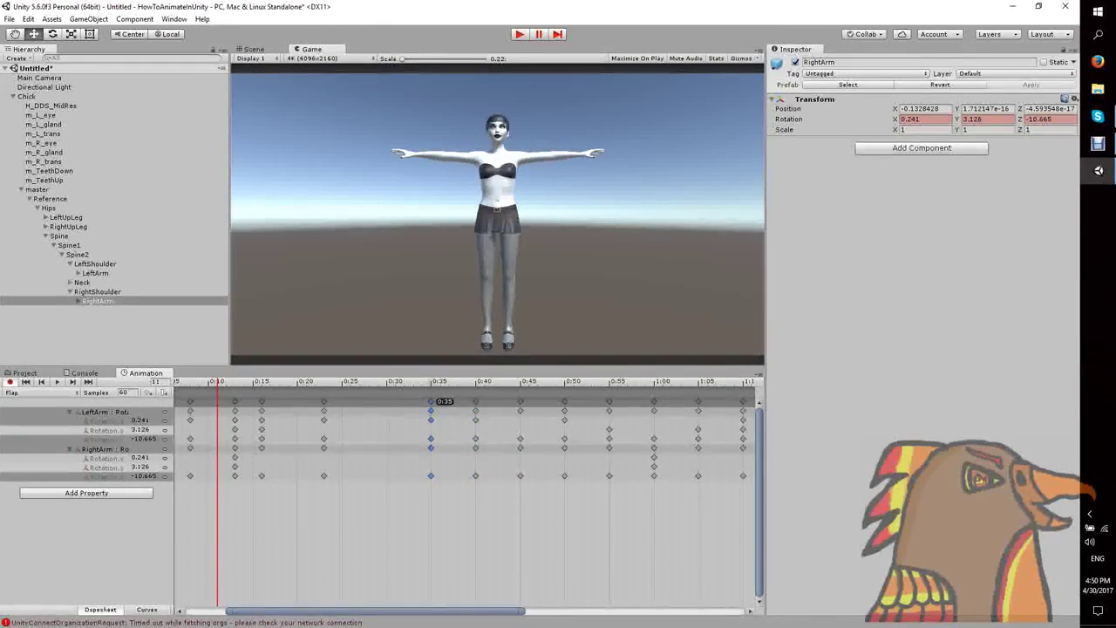
- Move the four keyframes immediately before 0:35 to 0:30, 0:25, 0:20 and 0:15
{"action": "left_click_drag", "start_coordinate": [311, 397], "coordinate": [387, 401]}
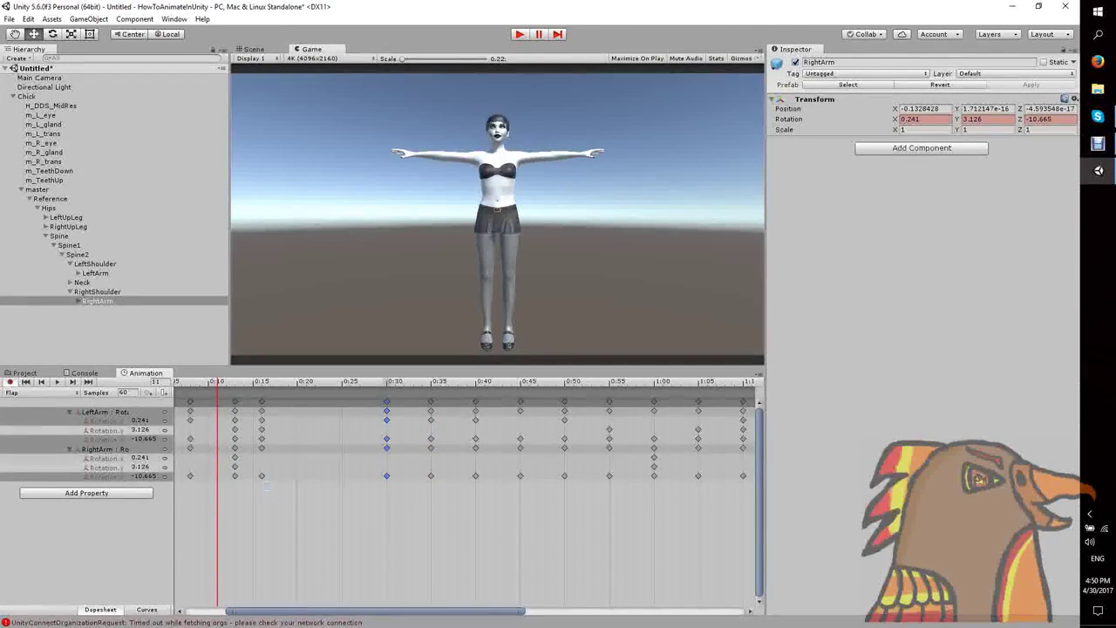
{"action": "left_click_drag", "start_coordinate": [271, 490], "coordinate": [356, 401]}
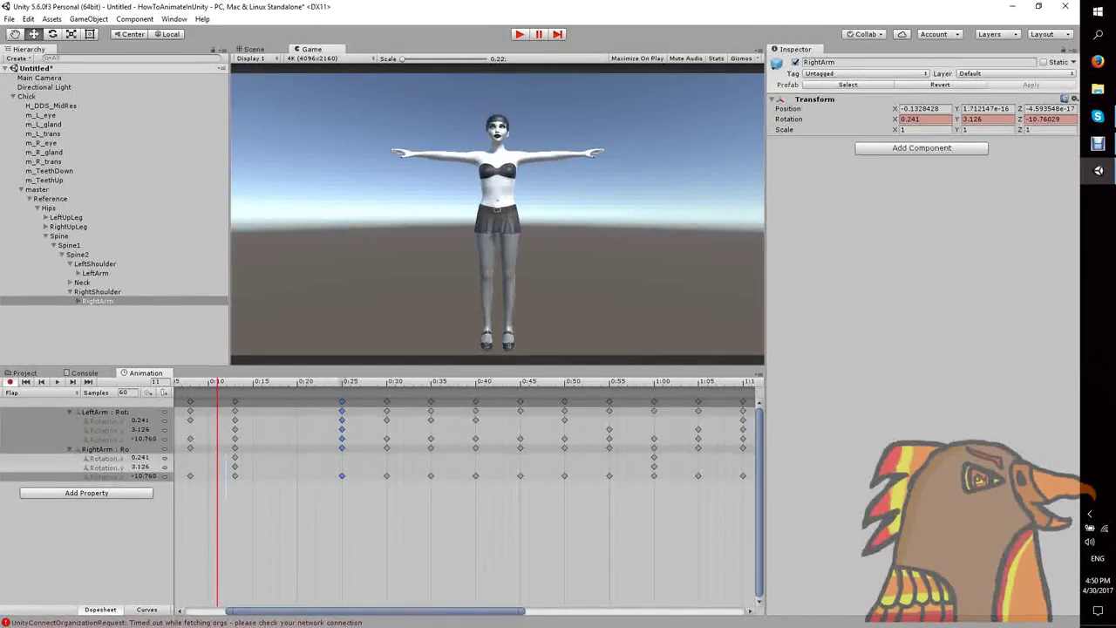
{"action": "left_click_drag", "start_coordinate": [227, 458], "coordinate": [297, 401]}
{"action": "left_click_drag", "start_coordinate": [190, 454], "coordinate": [253, 401]}
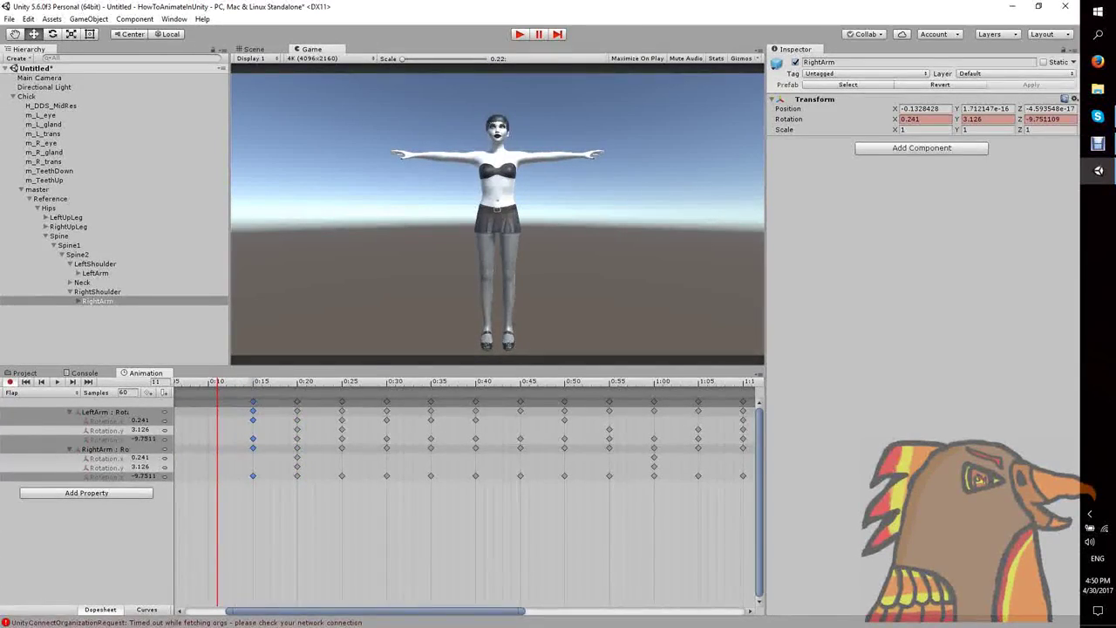
- Move the two earliest keyframes to 0:10 and 0:05, and paste the copied keyframe at 0:00
{"action": "middle_click_drag", "start_coordinate": [253, 453], "coordinate": [331, 453]}
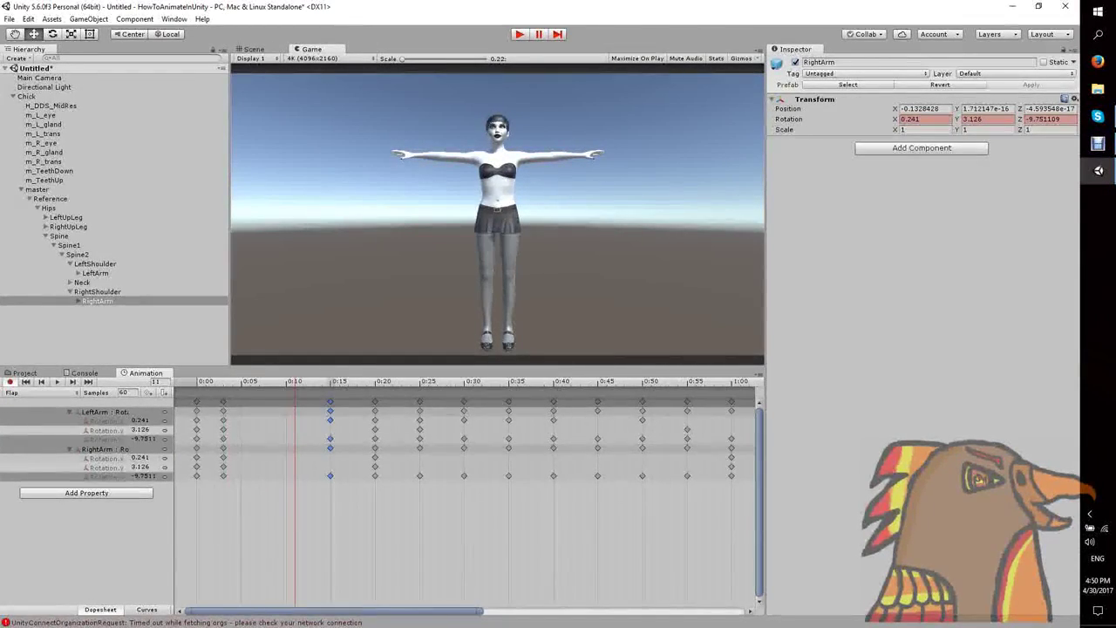
{"action": "left_click_drag", "start_coordinate": [224, 409], "coordinate": [286, 401]}
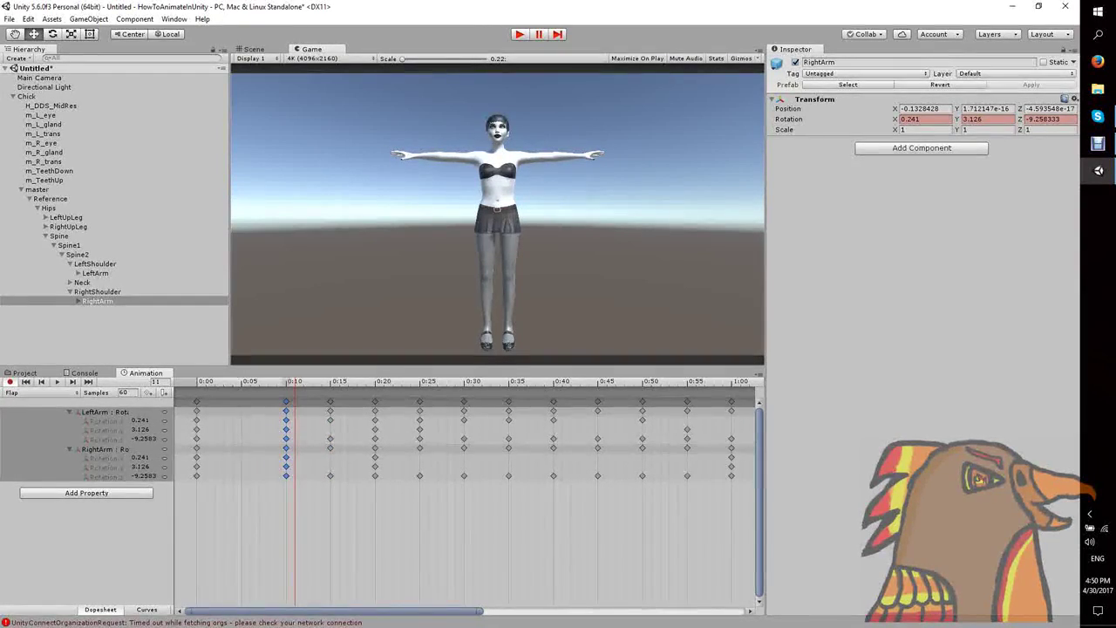
{"action": "left_click_drag", "start_coordinate": [223, 489], "coordinate": [242, 401]}
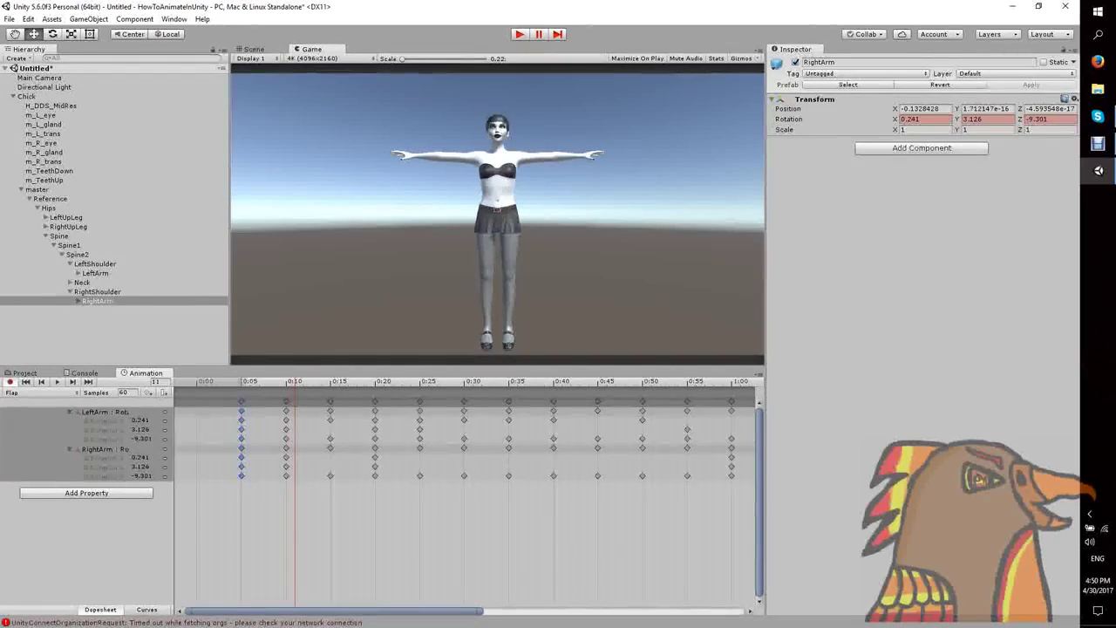
{"action": "key", "text": "ctrl+v"}
{"action": "left_click_drag", "start_coordinate": [295, 401], "coordinate": [197, 401]}
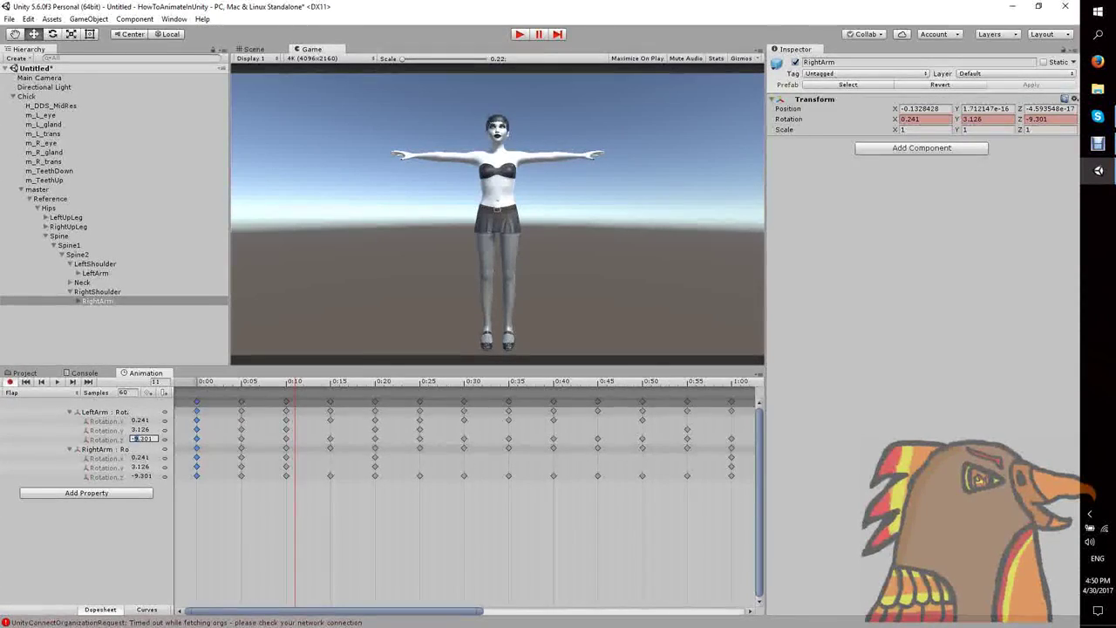
{"action": "type", "text": "8"}
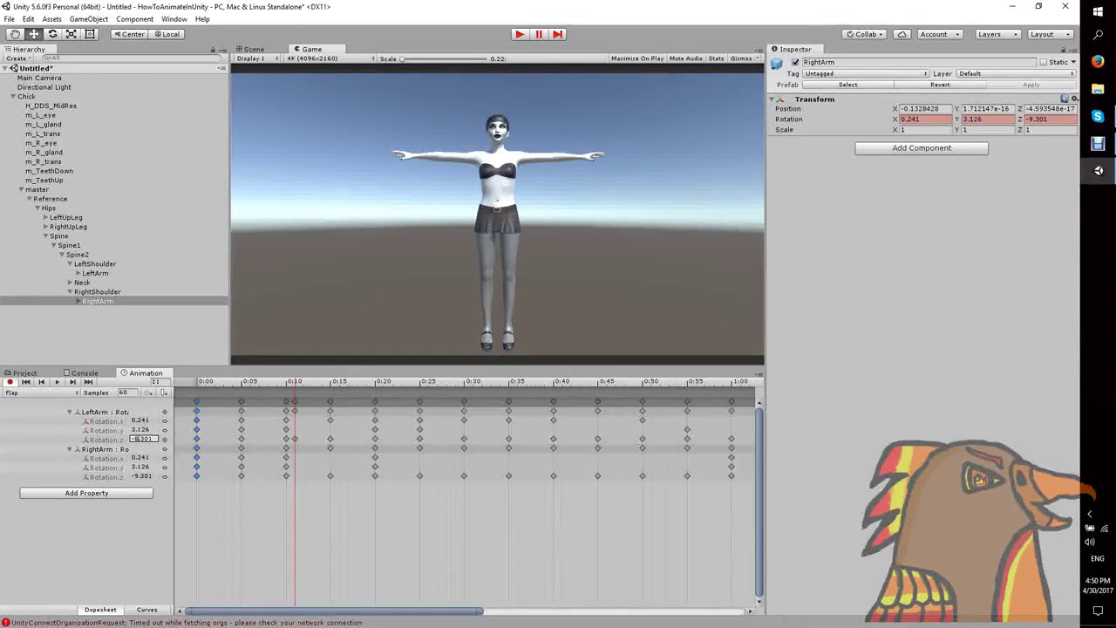
{"action": "left_click", "coordinate": [138, 476]}
{"action": "type", "text": "-8.301"}
{"action": "key", "text": "Return"}
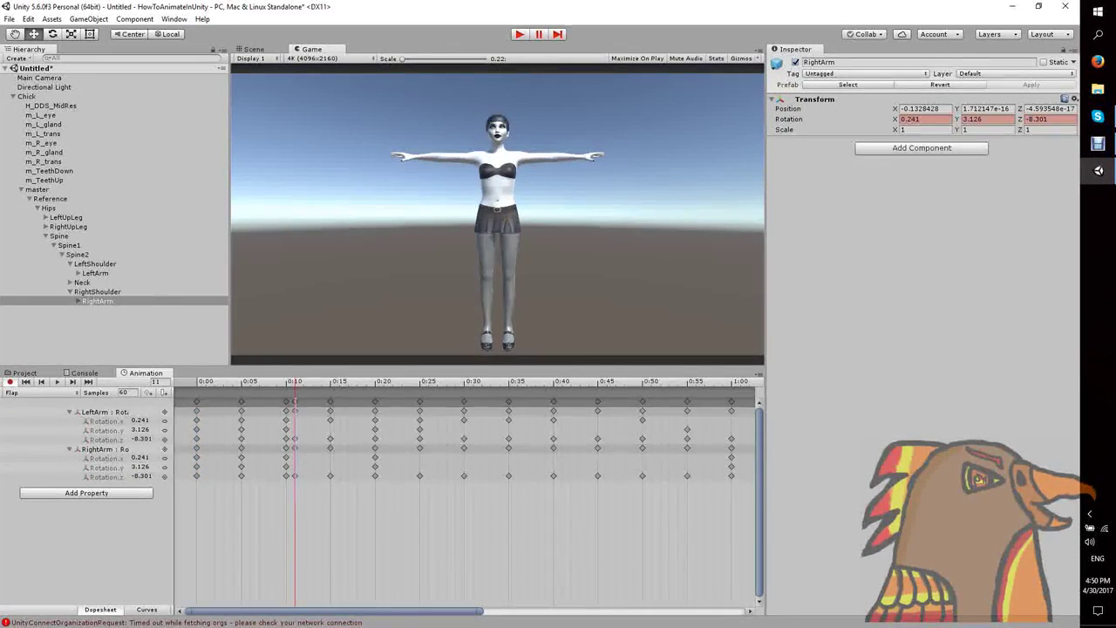
{"action": "left_click", "coordinate": [294, 402]}
{"action": "key", "text": "Delete"}
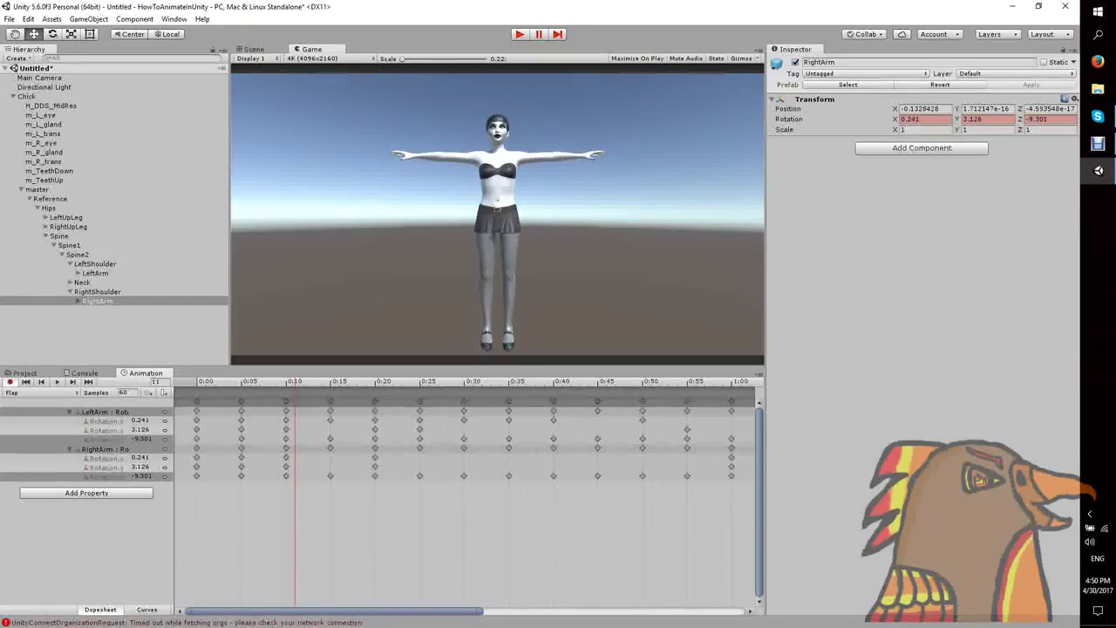
- Preview the Flap clip from its first keyframe at 0:00
{"action": "left_click", "coordinate": [197, 438]}
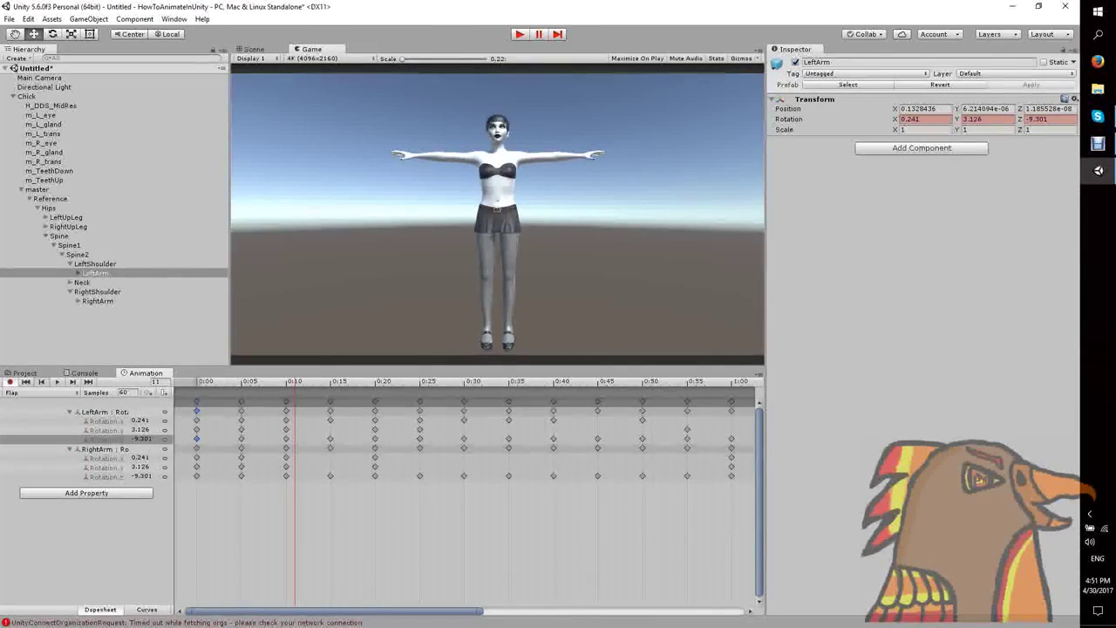
{"action": "left_click", "coordinate": [41, 382]}
{"action": "left_click", "coordinate": [41, 381]}
{"action": "left_click", "coordinate": [41, 382]}
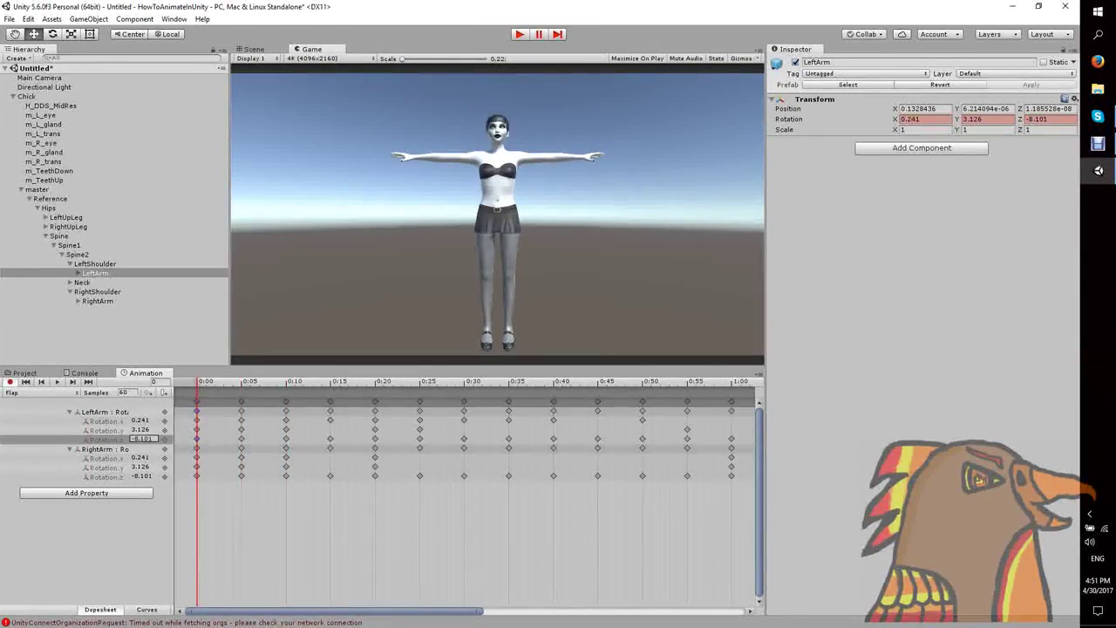
{"action": "key", "text": "space"}
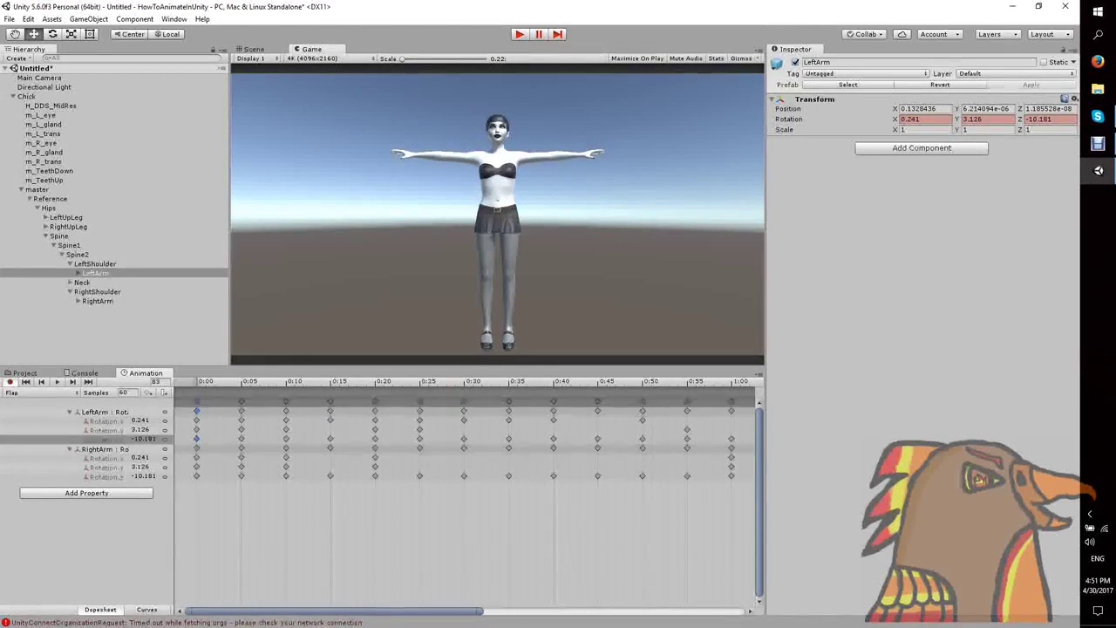
- Select the Chick character and test its flapping animation in Play mode, stopping when done
{"action": "key", "text": "ctrl+p"}
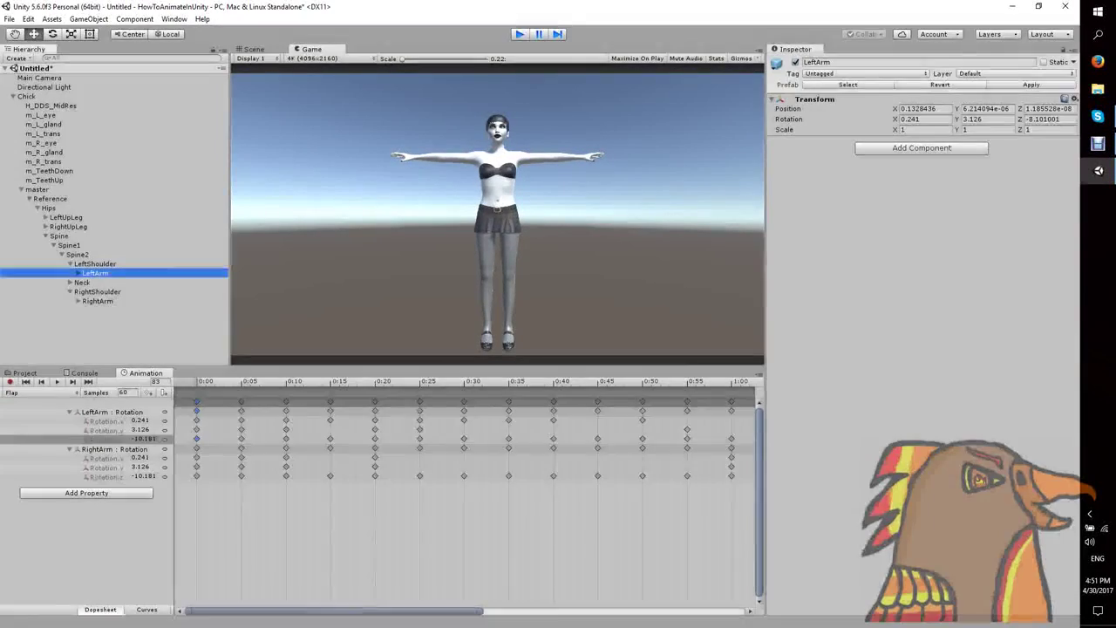
{"action": "left_click", "coordinate": [27, 97]}
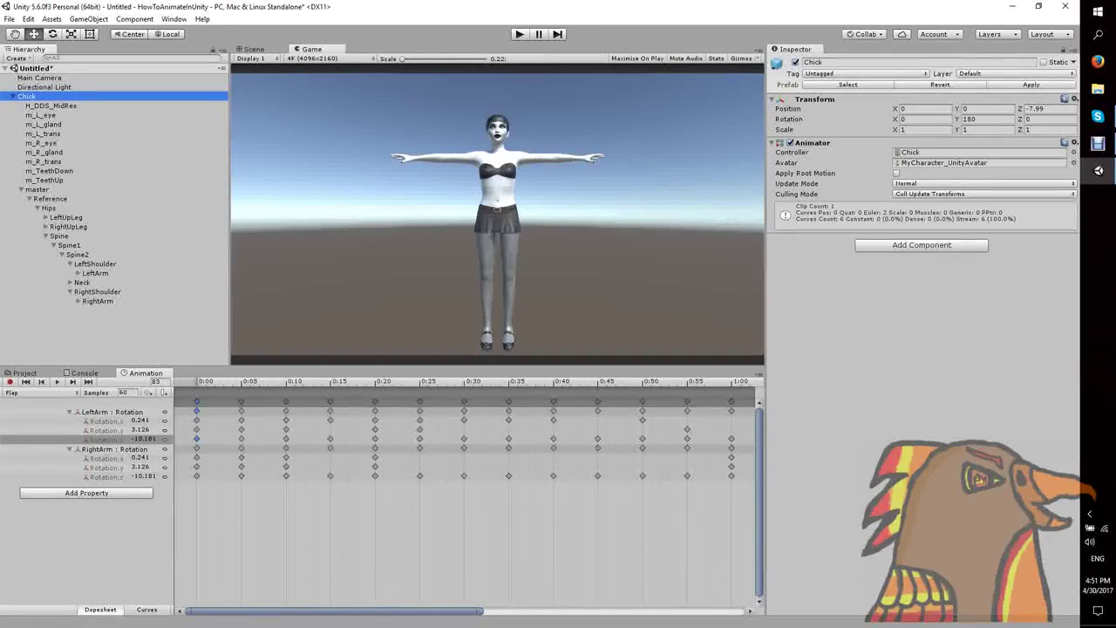
{"action": "key", "text": "ctrl+p"}
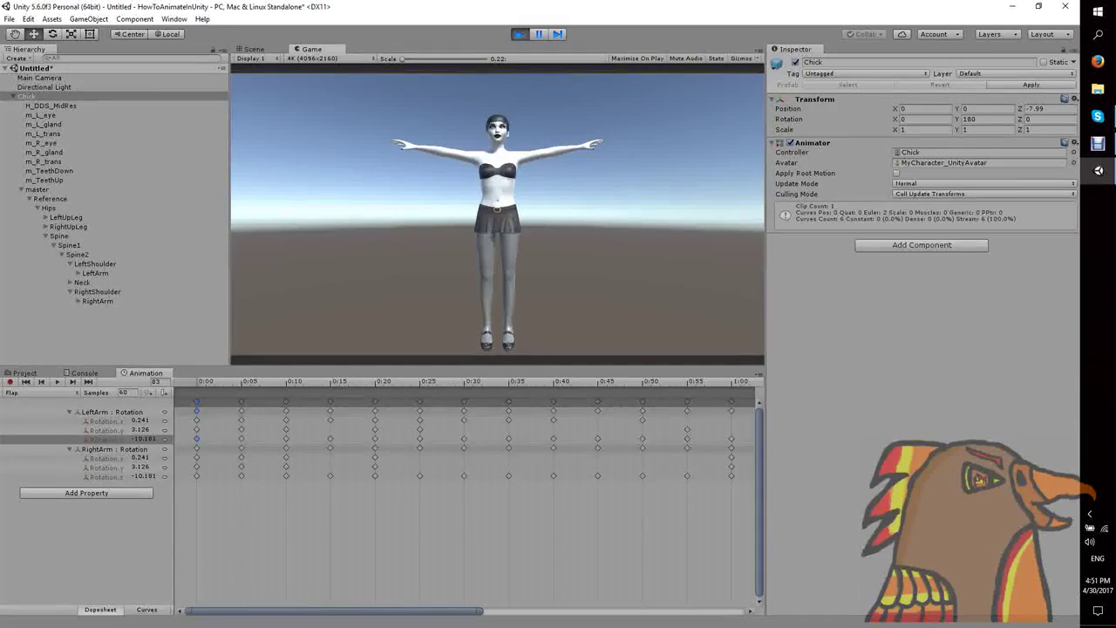
{"action": "key", "text": "ctrl+p"}
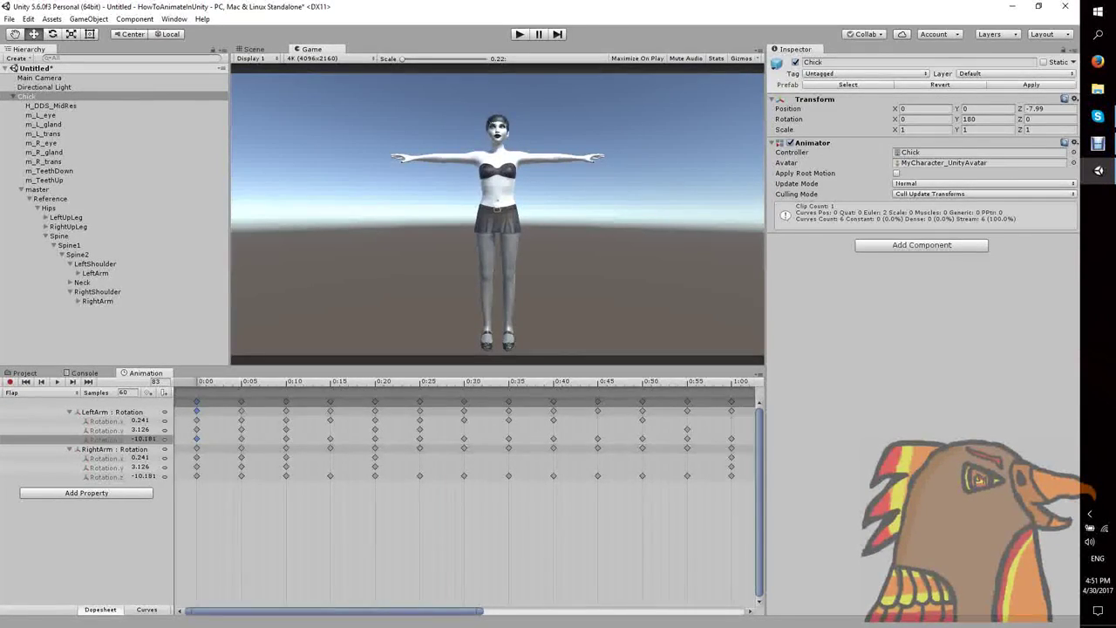
- Add a keyframe to LeftArm's X rotation at 1:57 and place the playhead on it
{"action": "left_click_drag", "start_coordinate": [334, 611], "coordinate": [597, 611]}
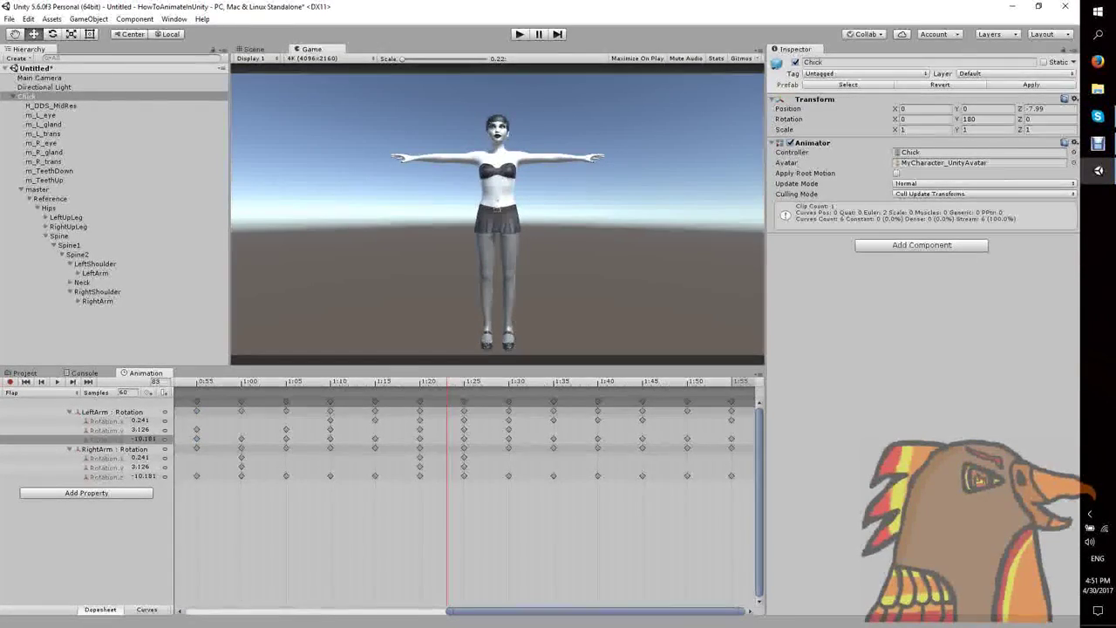
{"action": "scroll", "coordinate": [466, 488], "scroll_direction": "left", "scroll_amount": 5}
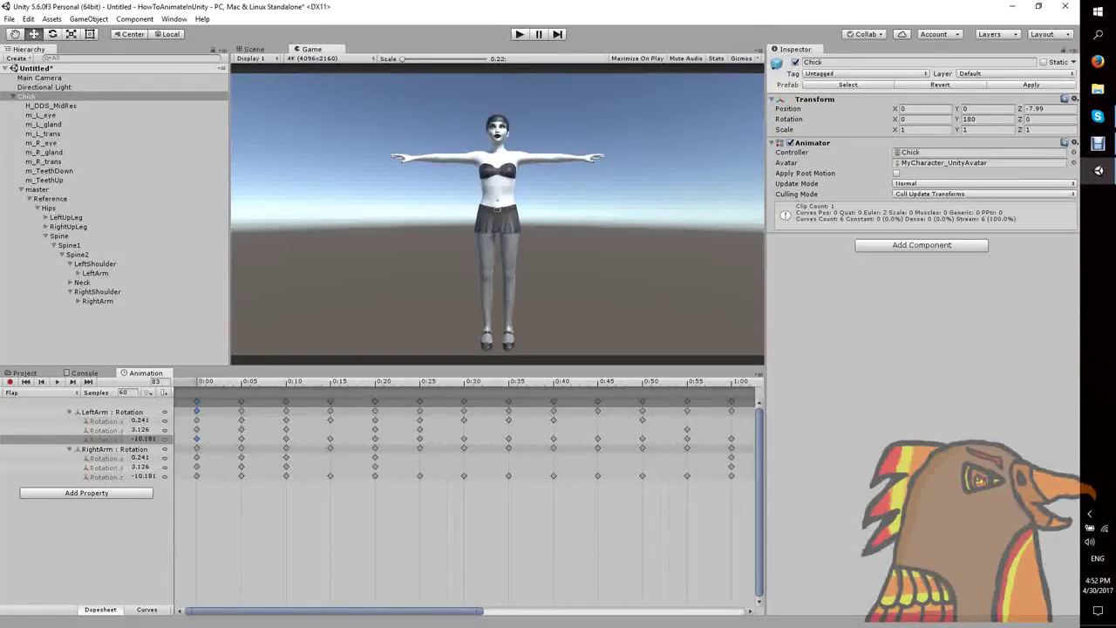
{"action": "scroll", "coordinate": [466, 488], "scroll_direction": "right", "scroll_amount": 5}
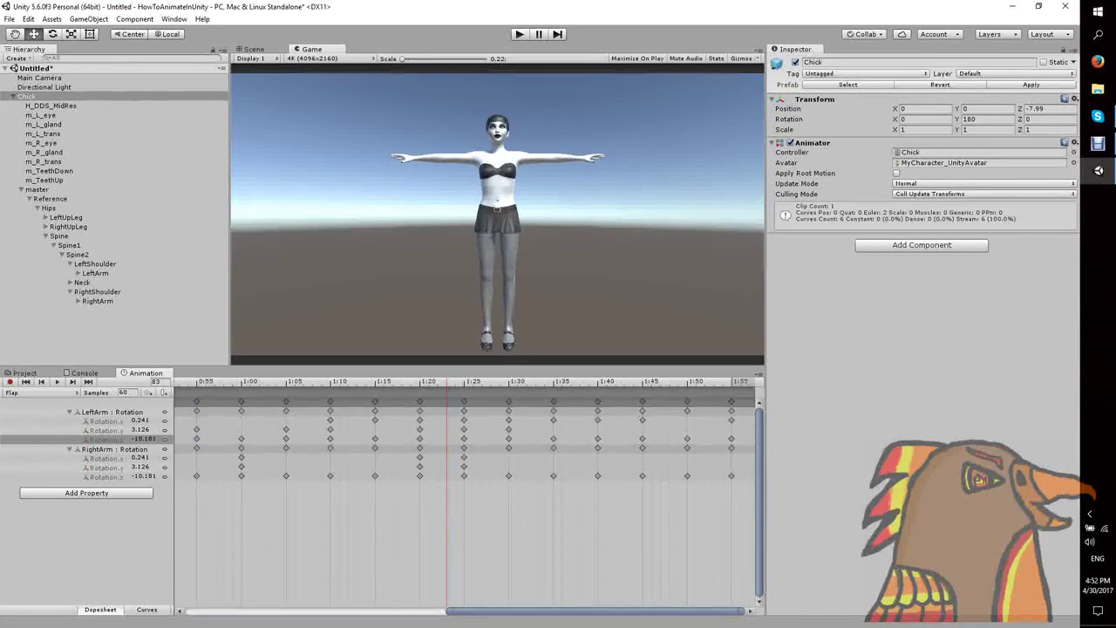
{"action": "left_click", "coordinate": [56, 381]}
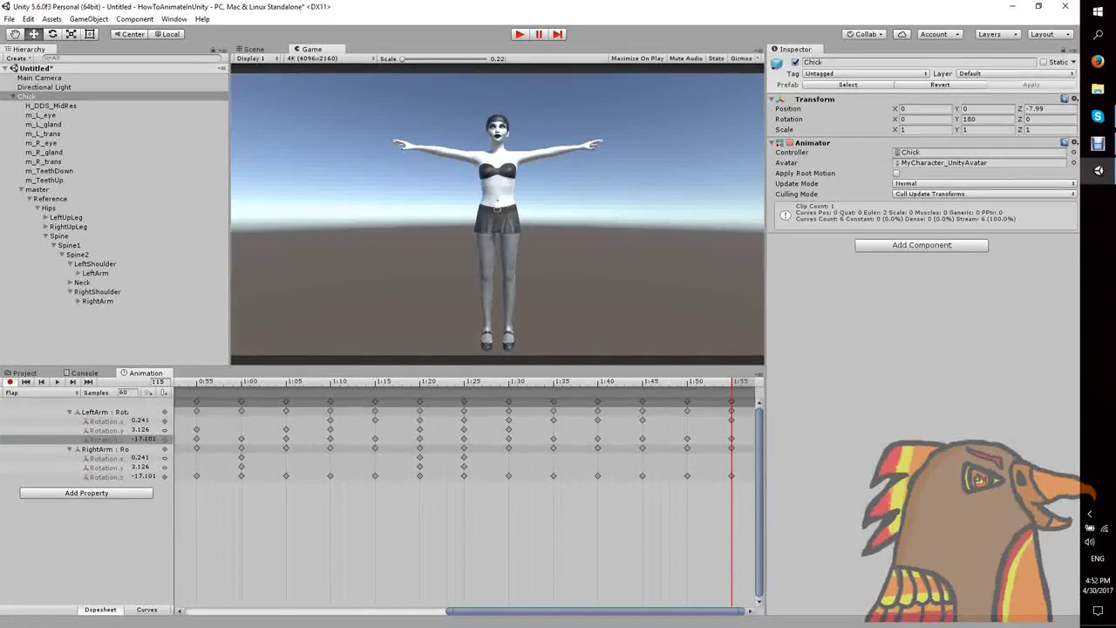
{"action": "right_click", "coordinate": [748, 417]}
{"action": "left_click", "coordinate": [771, 425]}
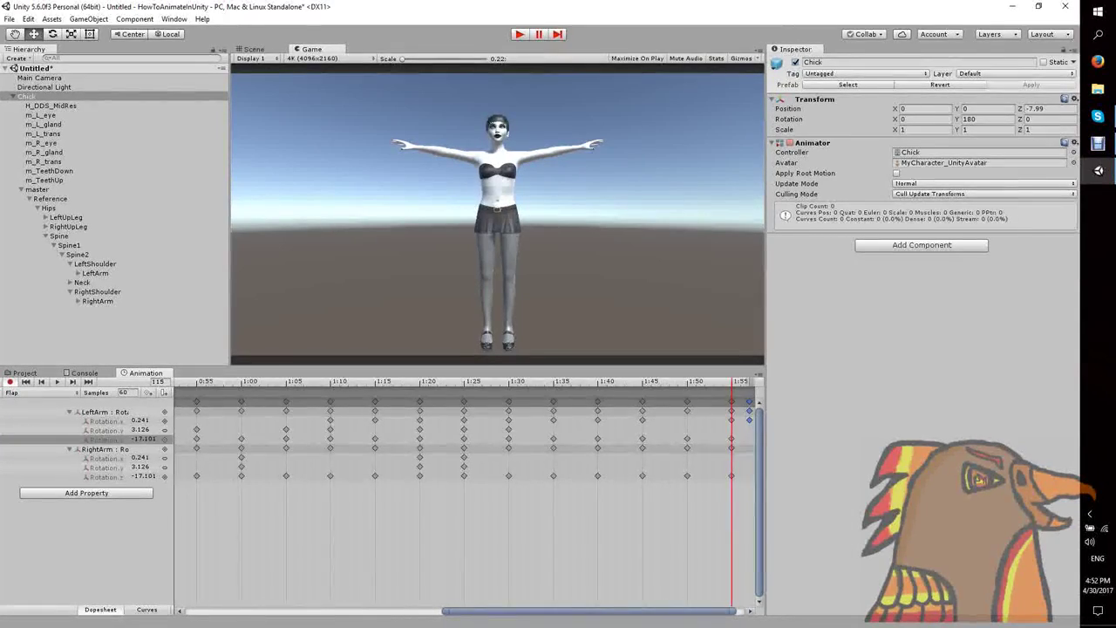
{"action": "left_click_drag", "start_coordinate": [698, 611], "coordinate": [710, 611]}
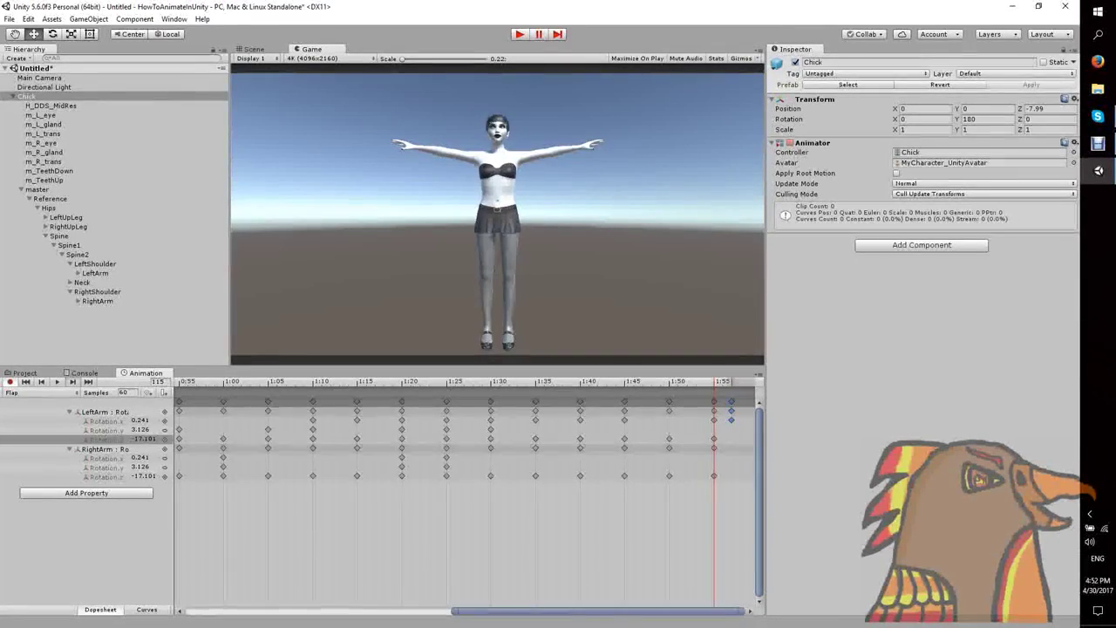
{"action": "left_click", "coordinate": [731, 382]}
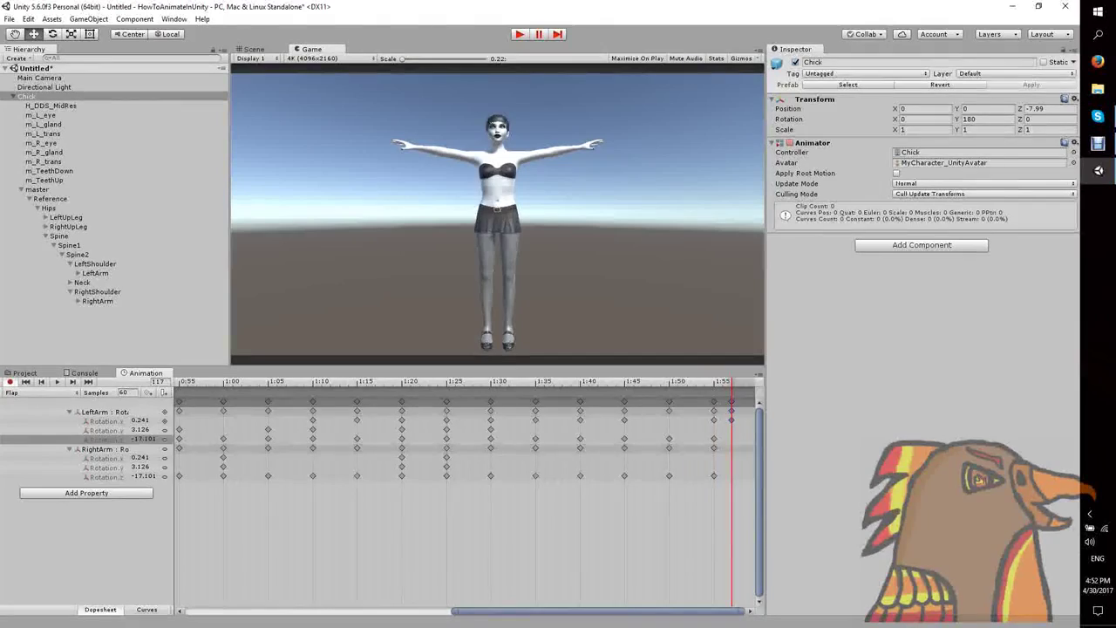
- Select the Spine2 bone and keyframe its Z rotation at 10.62 at 1:57
{"action": "left_click", "coordinate": [66, 218]}
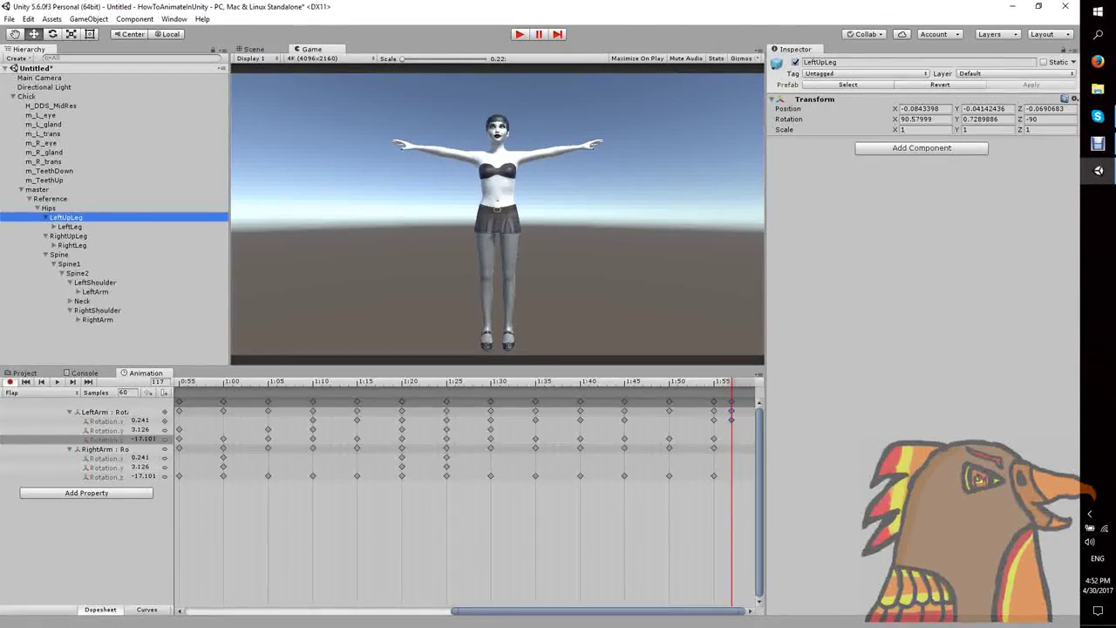
{"action": "left_click", "coordinate": [45, 255]}
{"action": "left_click", "coordinate": [78, 272]}
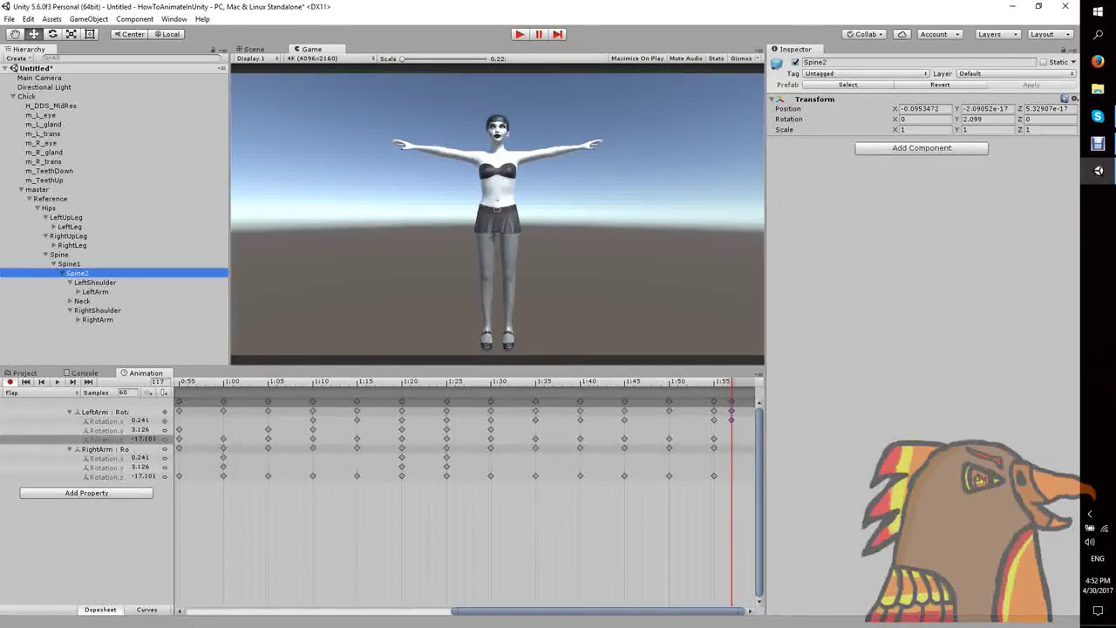
{"action": "left_click_drag", "start_coordinate": [1020, 120], "coordinate": [1111, 120]}
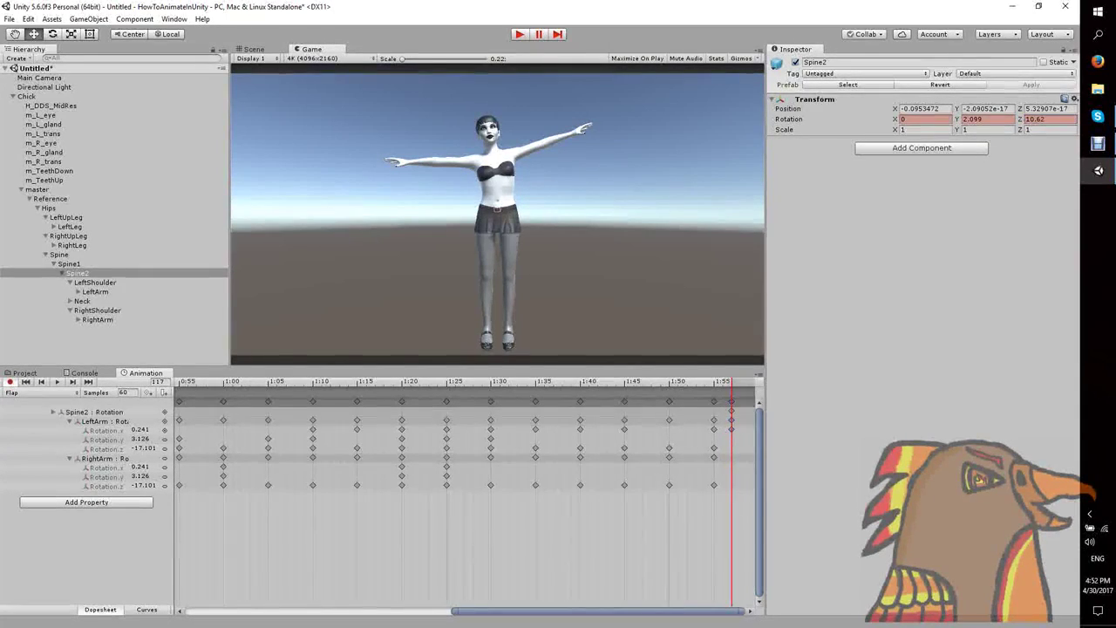
- Move the whole keyframe at 1:57 to 2:00
{"action": "left_click", "coordinate": [731, 401]}
{"action": "left_click", "coordinate": [698, 531]}
{"action": "left_click_drag", "start_coordinate": [731, 402], "coordinate": [759, 402]}
{"action": "left_click_drag", "start_coordinate": [697, 612], "coordinate": [711, 611]}
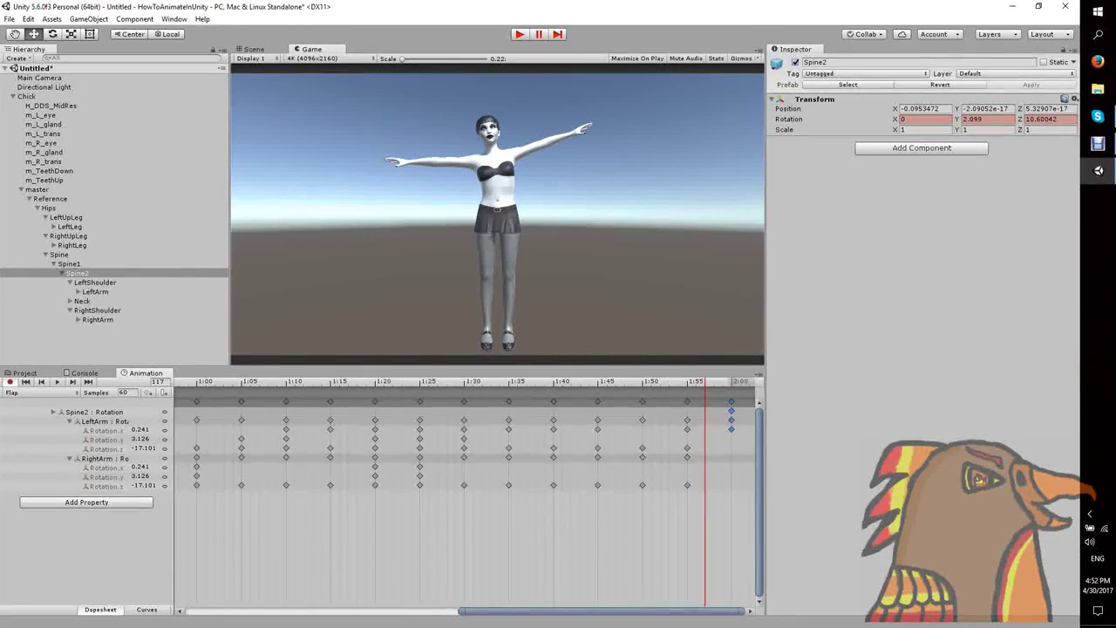
- Move the 2:00 keyframe to 2:05 and paste a copy of it at 2:00
{"action": "left_click", "coordinate": [720, 523]}
{"action": "left_click_drag", "start_coordinate": [732, 399], "coordinate": [734, 399]}
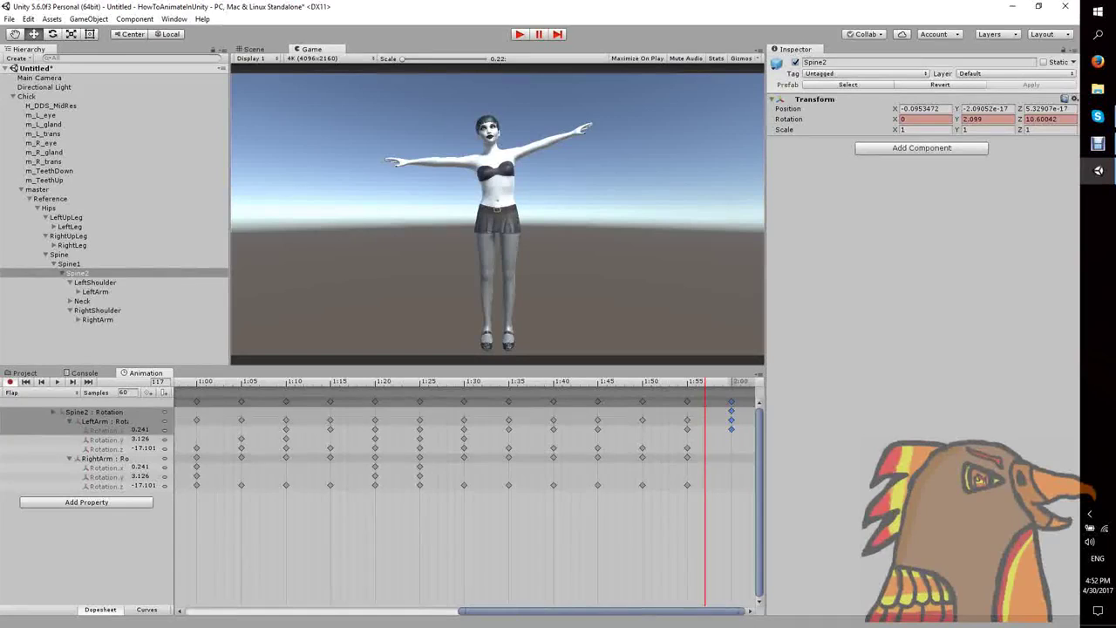
{"action": "left_click_drag", "start_coordinate": [731, 402], "coordinate": [758, 402]}
{"action": "left_click", "coordinate": [737, 445]}
{"action": "left_click_drag", "start_coordinate": [738, 445], "coordinate": [750, 402]}
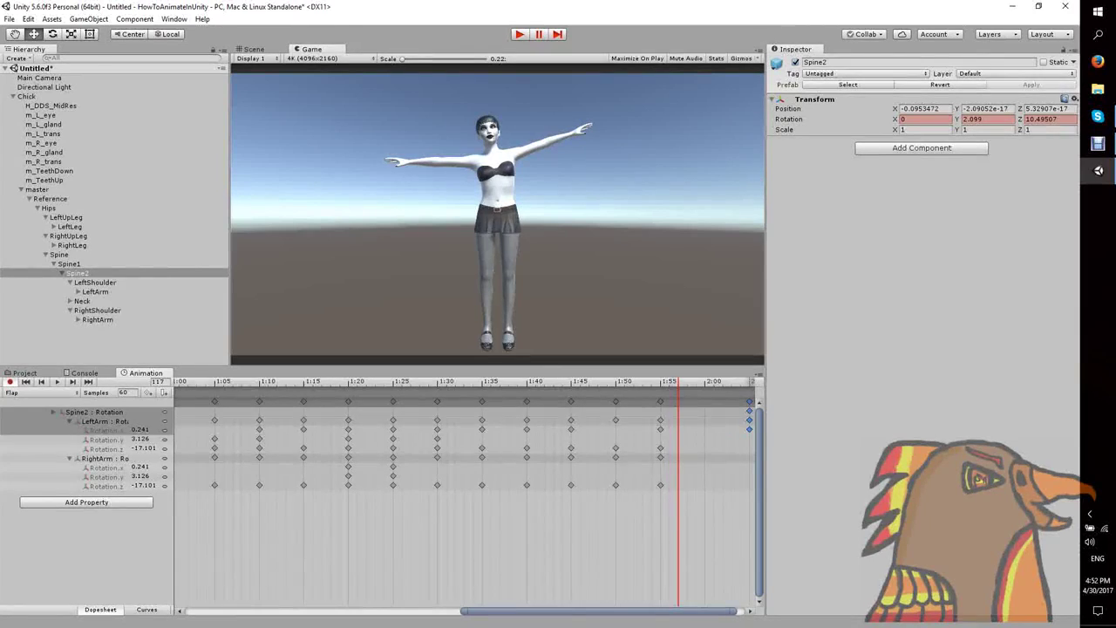
{"action": "key", "text": "ctrl+v"}
{"action": "left_click_drag", "start_coordinate": [678, 410], "coordinate": [704, 411]}
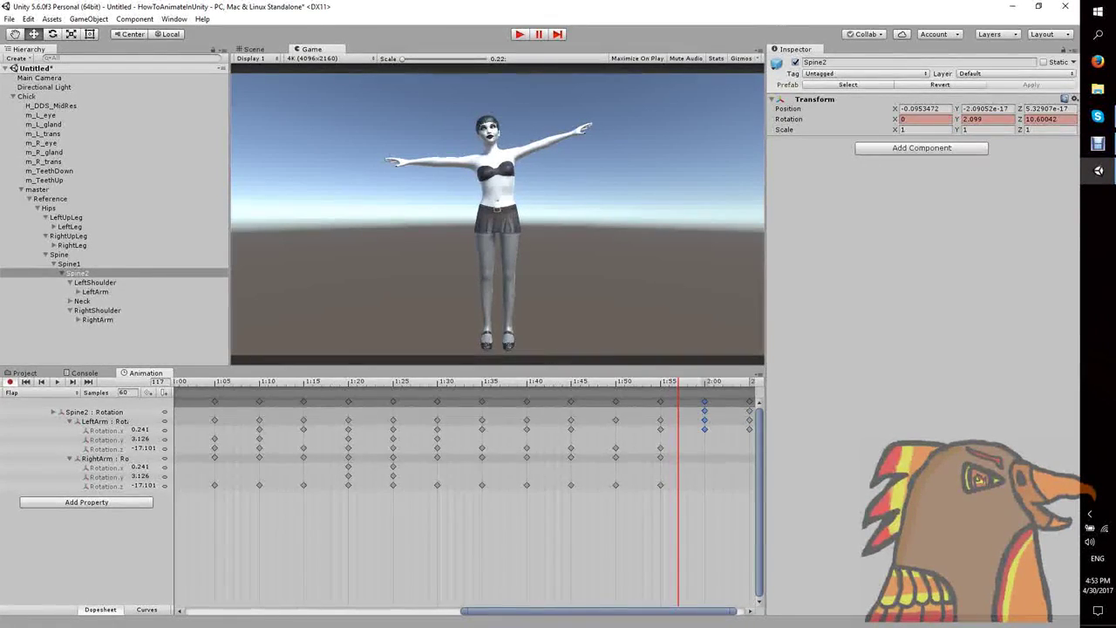
- Place the playhead on the 2:05 keyframe and collapse the RightArm and LeftArm rotation tracks
{"action": "left_click", "coordinate": [72, 382]}
{"action": "left_click", "coordinate": [72, 382]}
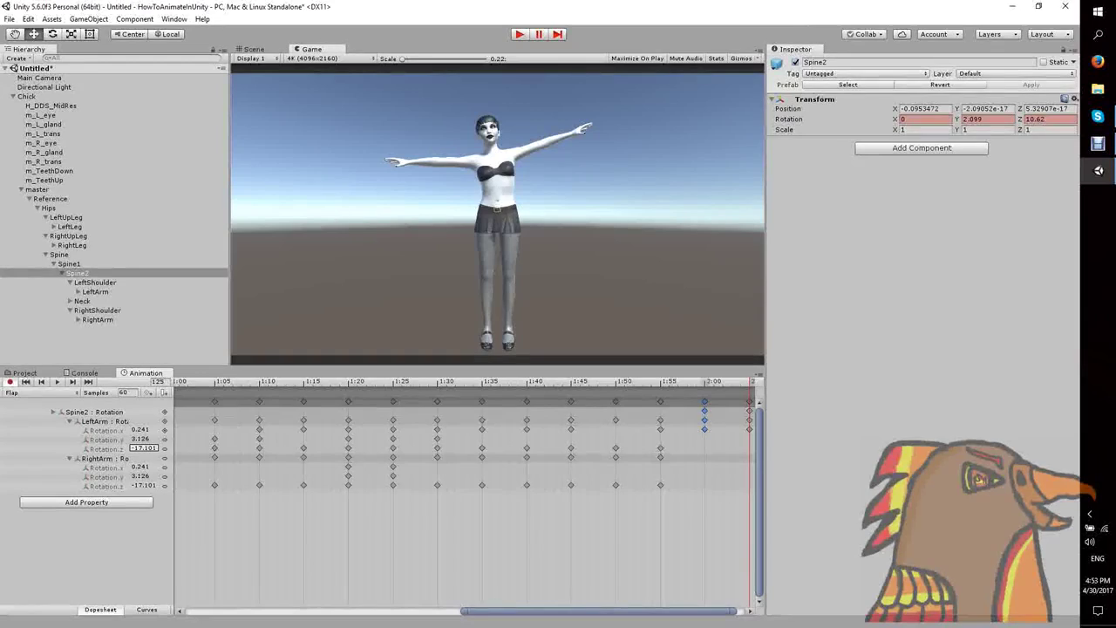
{"action": "left_click", "coordinate": [105, 458]}
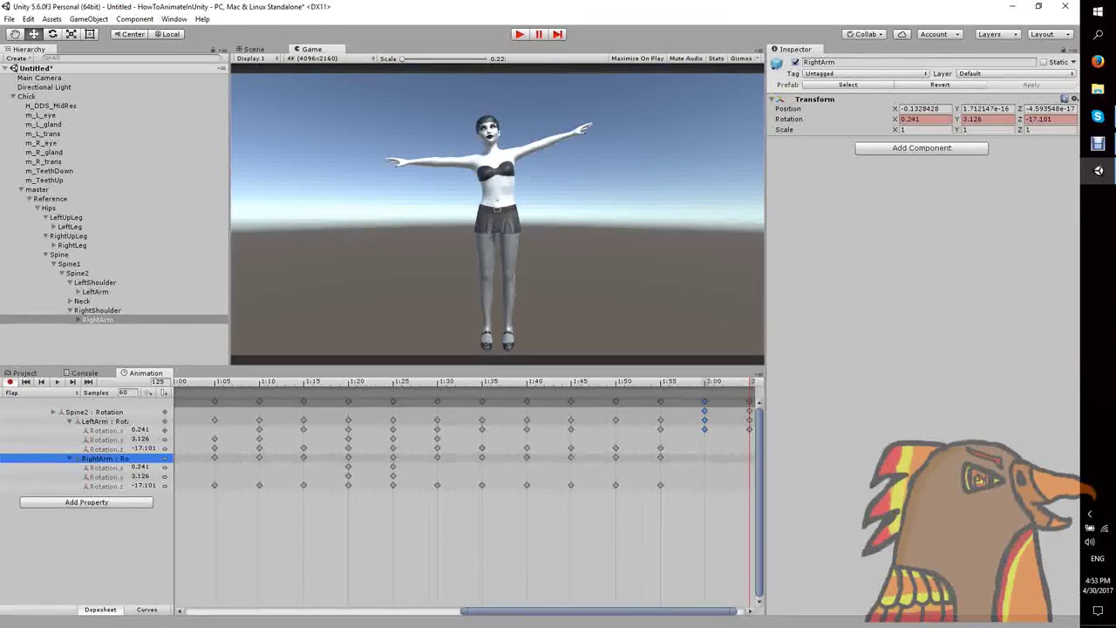
{"action": "left_click", "coordinate": [70, 459]}
{"action": "left_click", "coordinate": [69, 421]}
- Expand the Spine2 rotation track and set its Z rotation to -10.62 at 2:05
{"action": "left_click", "coordinate": [94, 412]}
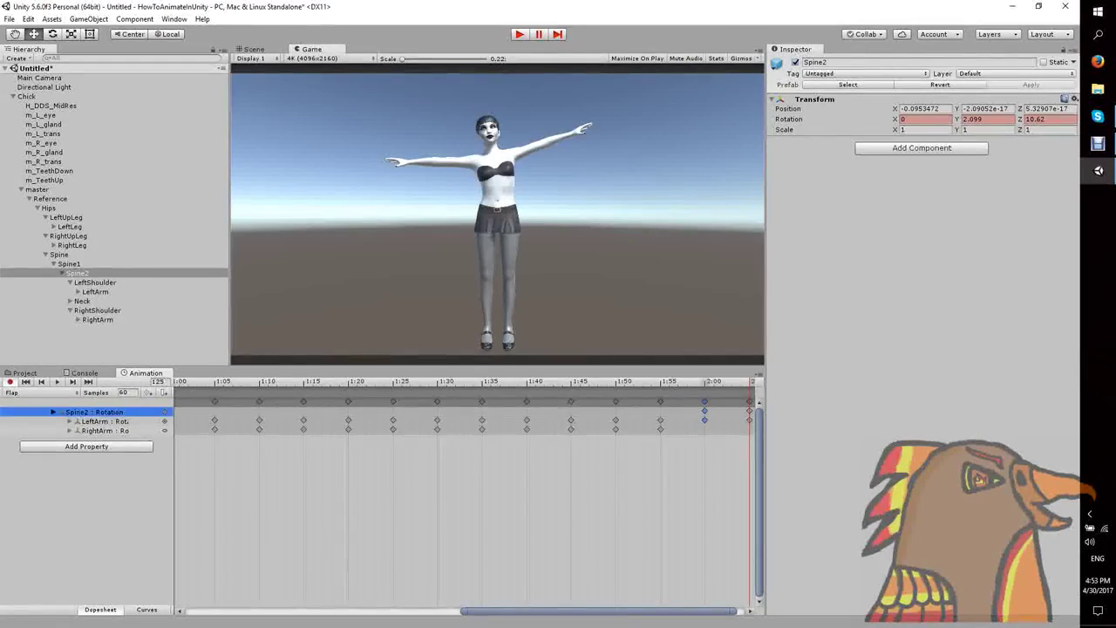
{"action": "left_click", "coordinate": [53, 412]}
{"action": "left_click", "coordinate": [142, 430]}
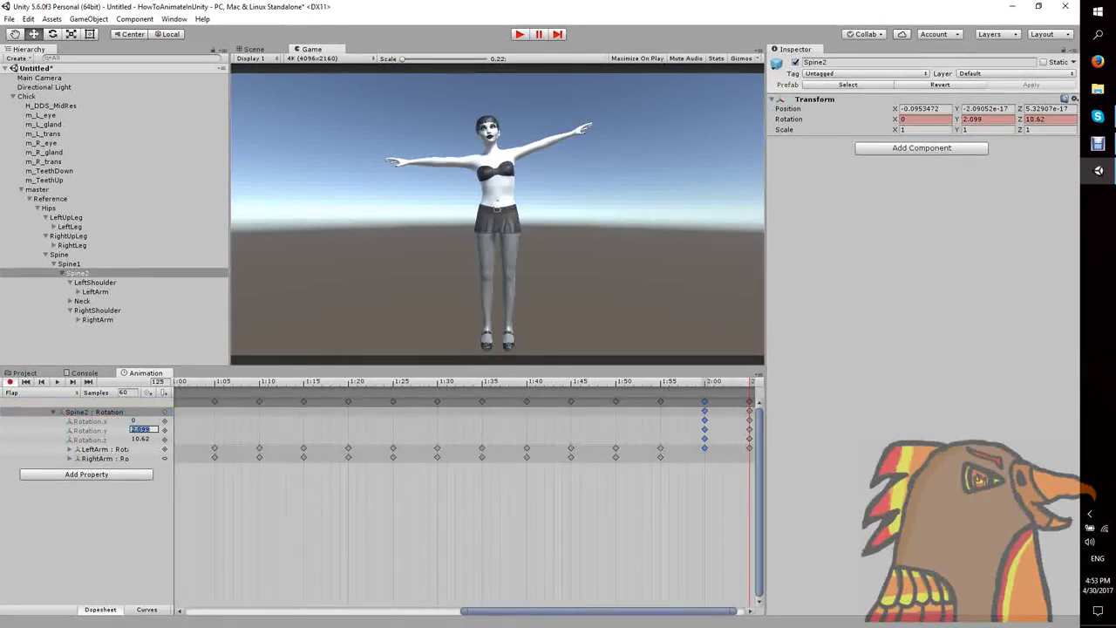
{"action": "key", "text": "Tab"}
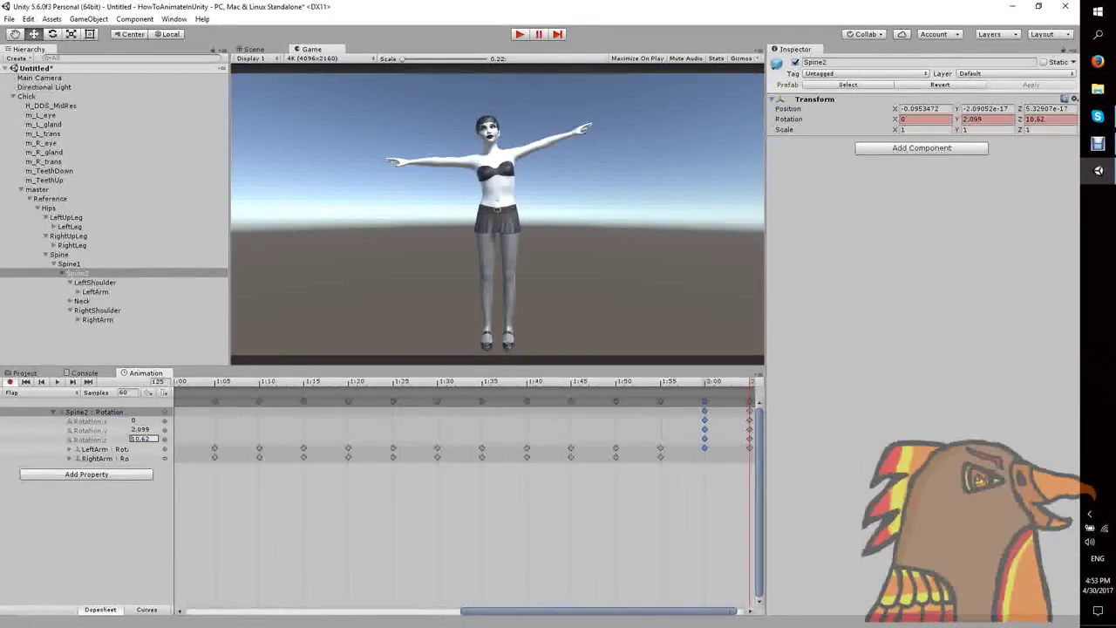
{"action": "type", "text": "-10.62"}
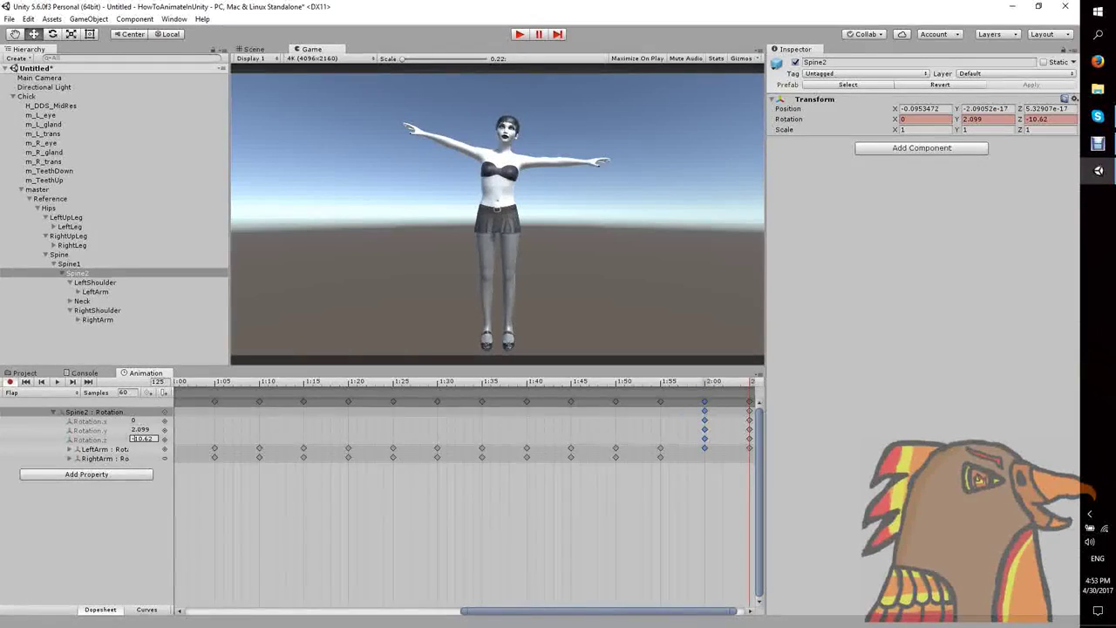
{"action": "left_click_drag", "start_coordinate": [601, 611], "coordinate": [610, 611]}
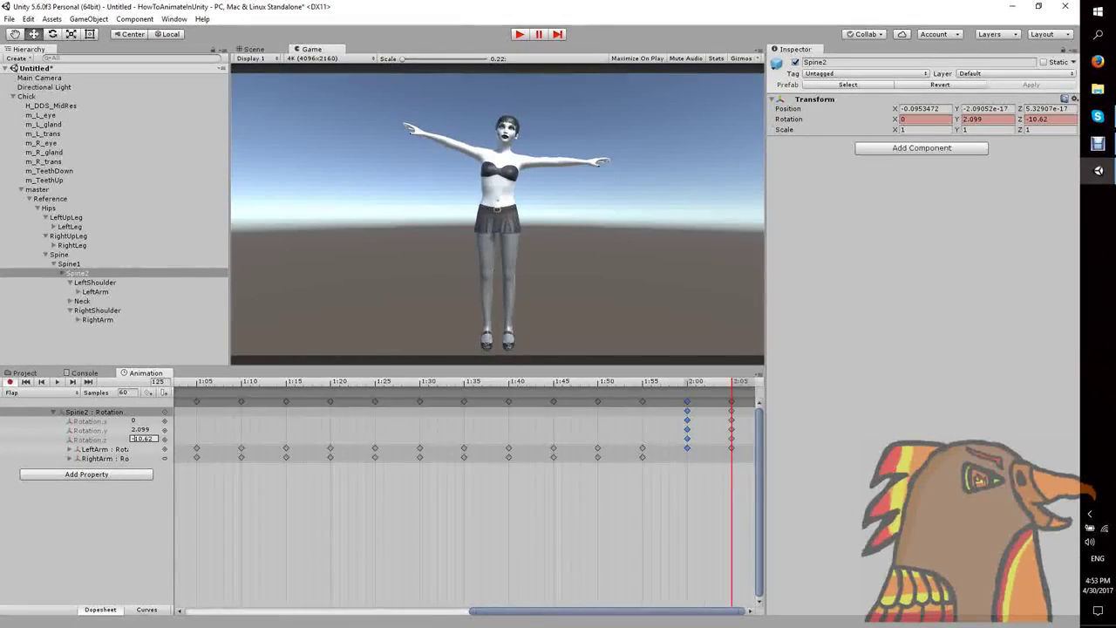
{"action": "key", "text": "Return"}
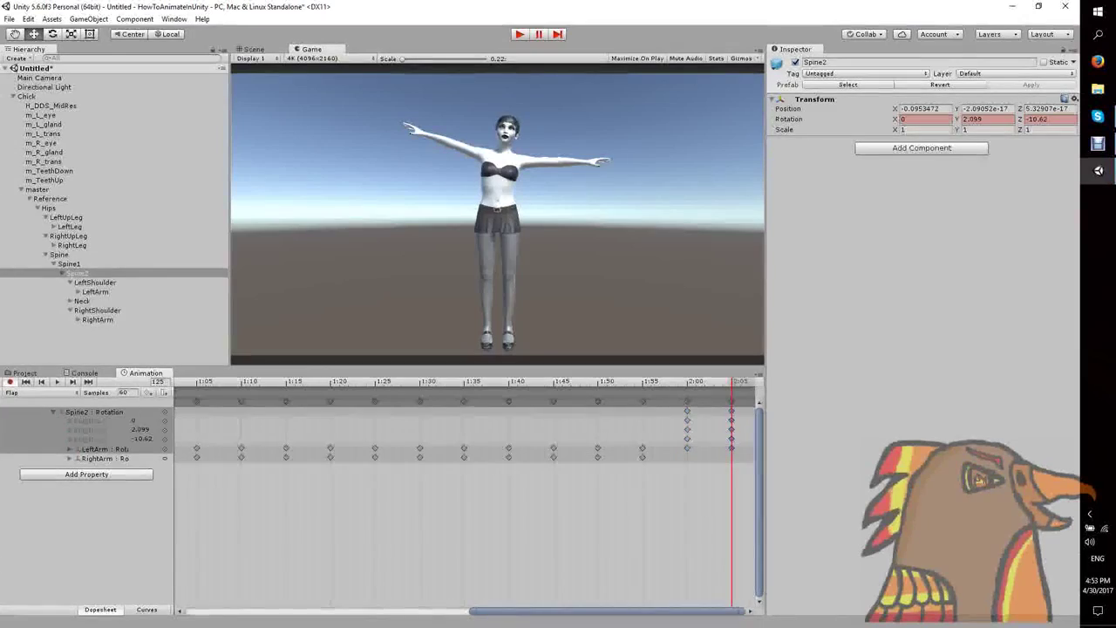
- Move the whole 2:05 keyframe to 2:11 and paste a copy of it at 2:06
{"action": "left_click", "coordinate": [731, 402]}
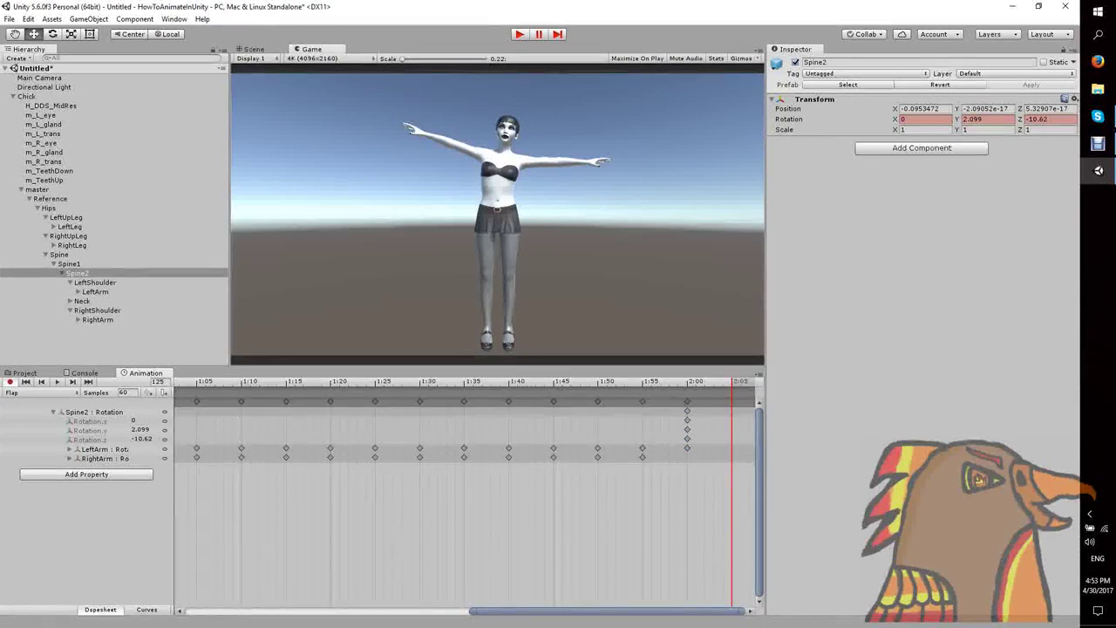
{"action": "left_click_drag", "start_coordinate": [732, 402], "coordinate": [776, 402]}
{"action": "left_click", "coordinate": [750, 611]}
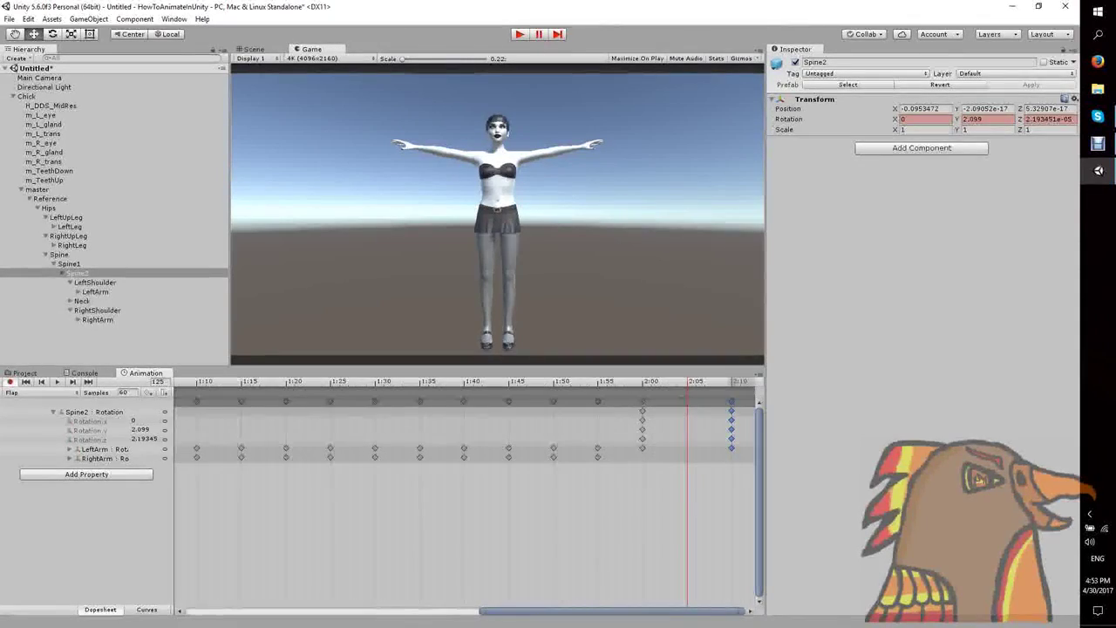
{"action": "left_click_drag", "start_coordinate": [732, 402], "coordinate": [741, 402]}
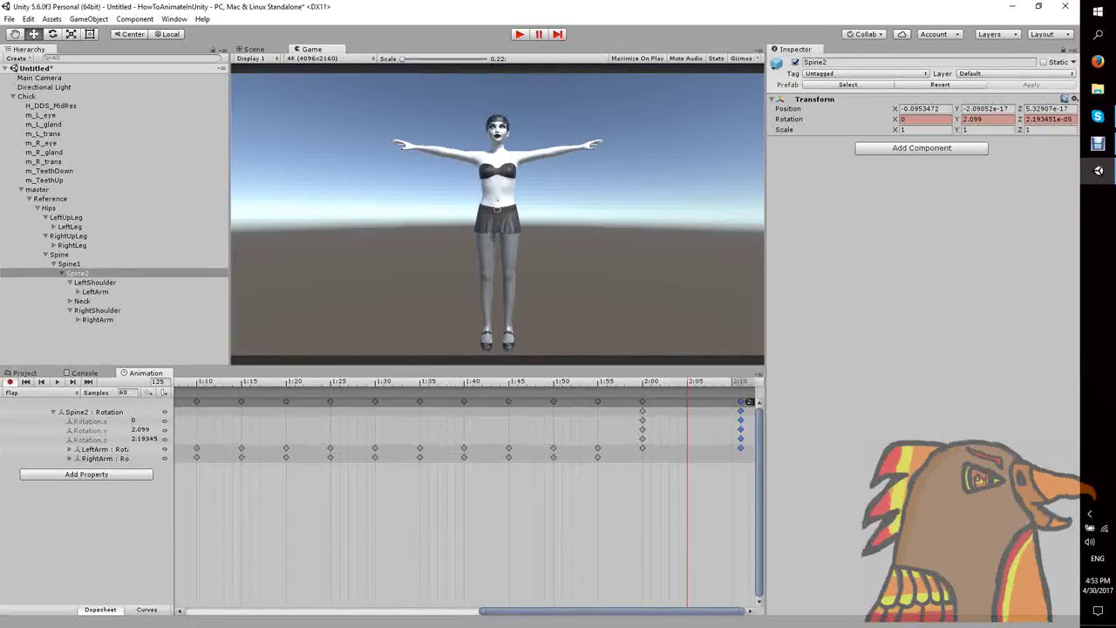
{"action": "left_click_drag", "start_coordinate": [1020, 120], "coordinate": [828, 119]}
{"action": "left_click_drag", "start_coordinate": [687, 402], "coordinate": [696, 402]}
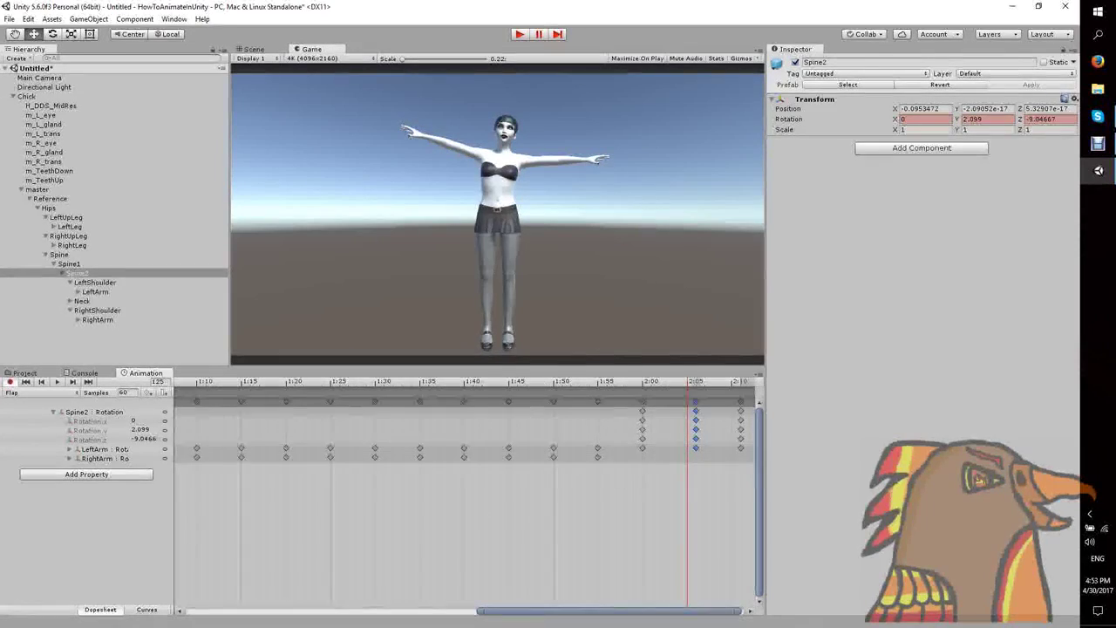
- Set Spine2's Z rotation to 0 on the 2:11 keyframe
{"action": "left_click", "coordinate": [695, 382]}
{"action": "left_click", "coordinate": [73, 382]}
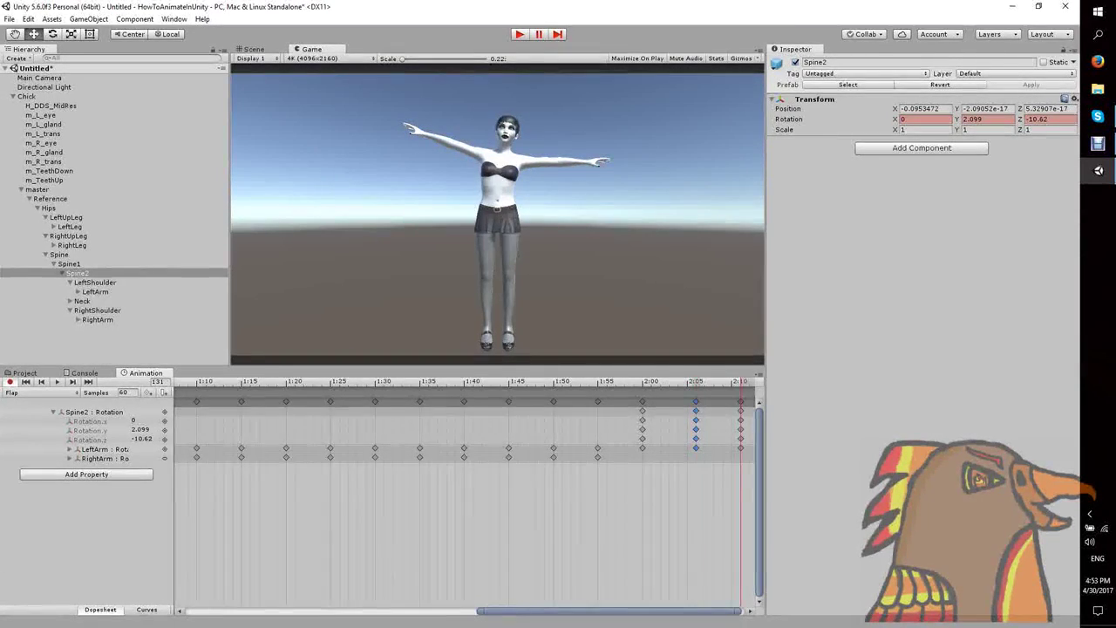
{"action": "left_click", "coordinate": [143, 438]}
{"action": "type", "text": "0"}
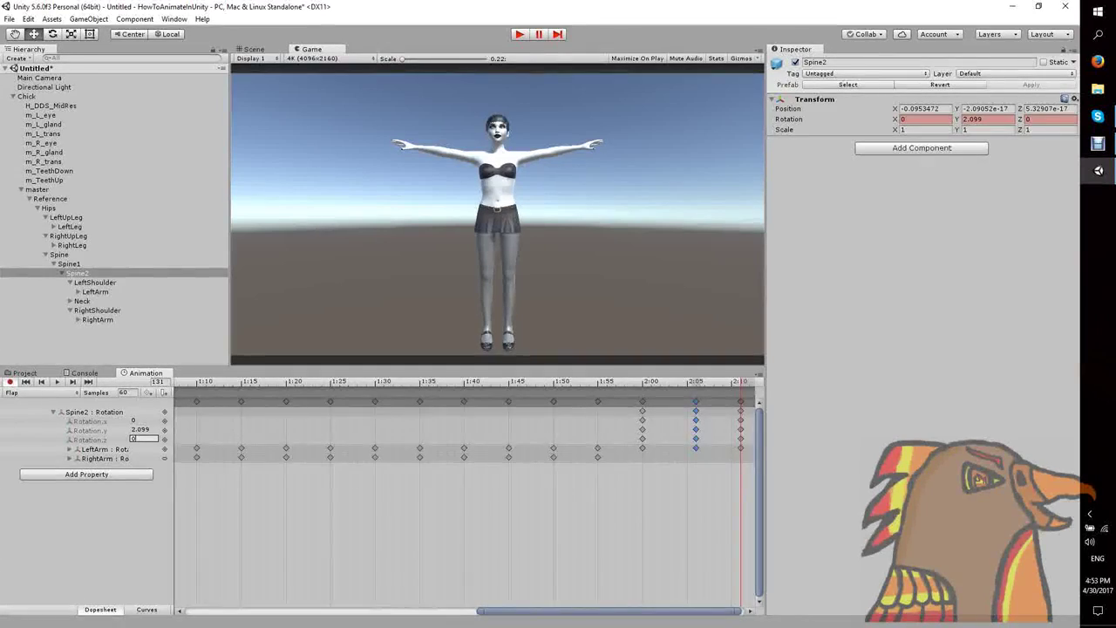
{"action": "left_click_drag", "start_coordinate": [645, 611], "coordinate": [650, 612]}
{"action": "left_click", "coordinate": [687, 505]}
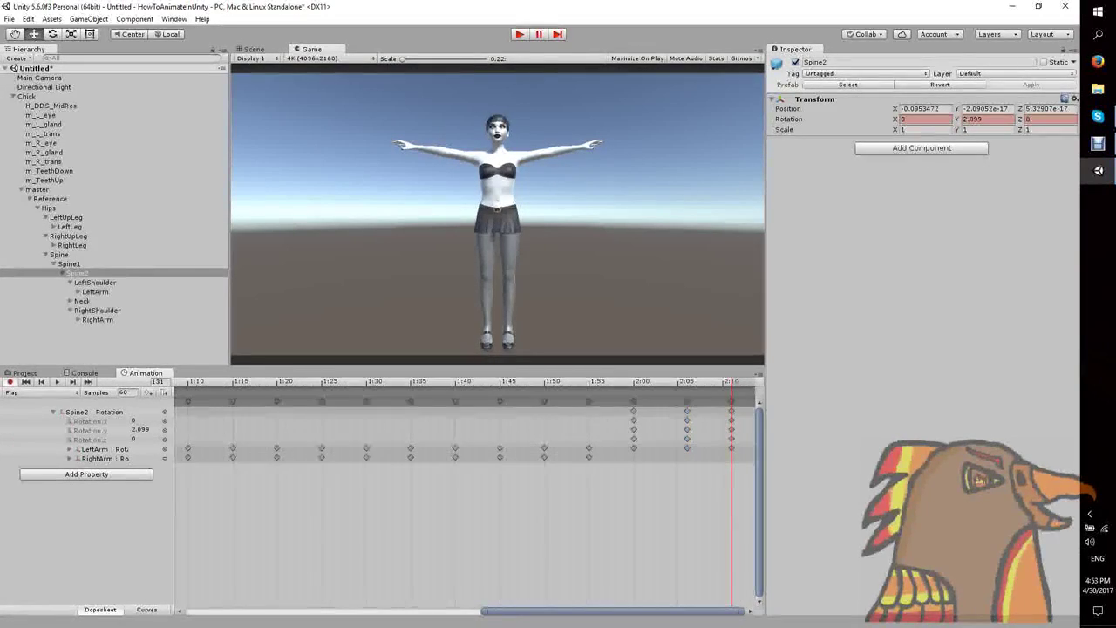
- Add a keyframe to Spine2's X rotation after 2:11, move it to 2:15 and place the playhead on it
{"action": "right_click", "coordinate": [750, 423]}
{"action": "left_click", "coordinate": [775, 433]}
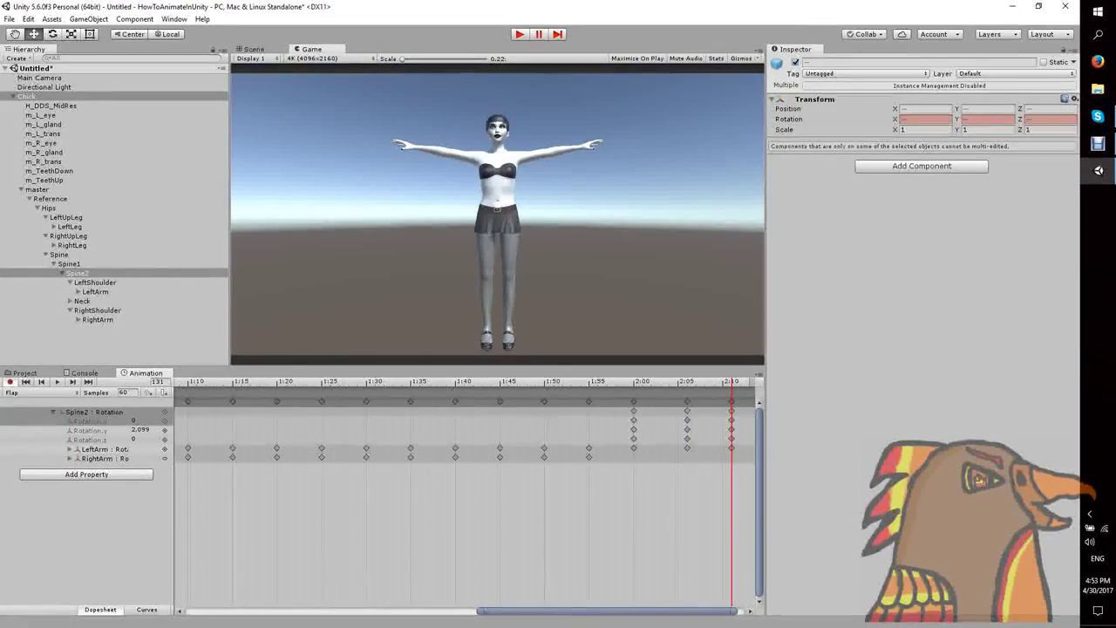
{"action": "left_click_drag", "start_coordinate": [749, 410], "coordinate": [758, 410]}
{"action": "left_click_drag", "start_coordinate": [671, 611], "coordinate": [682, 611]}
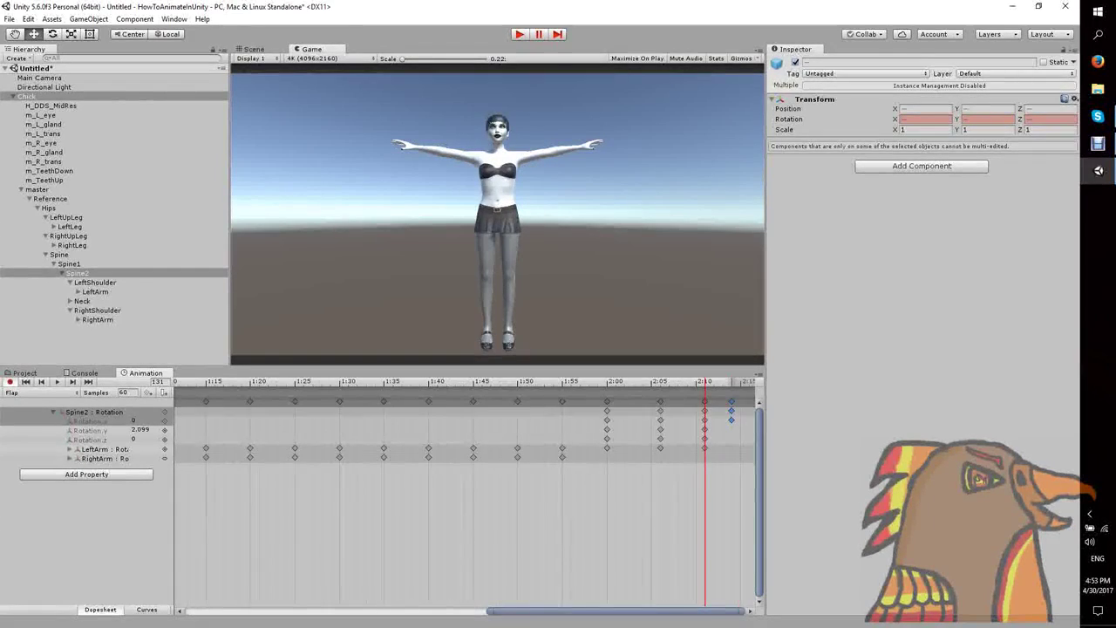
{"action": "left_click_drag", "start_coordinate": [731, 411], "coordinate": [741, 411]}
{"action": "left_click", "coordinate": [741, 382]}
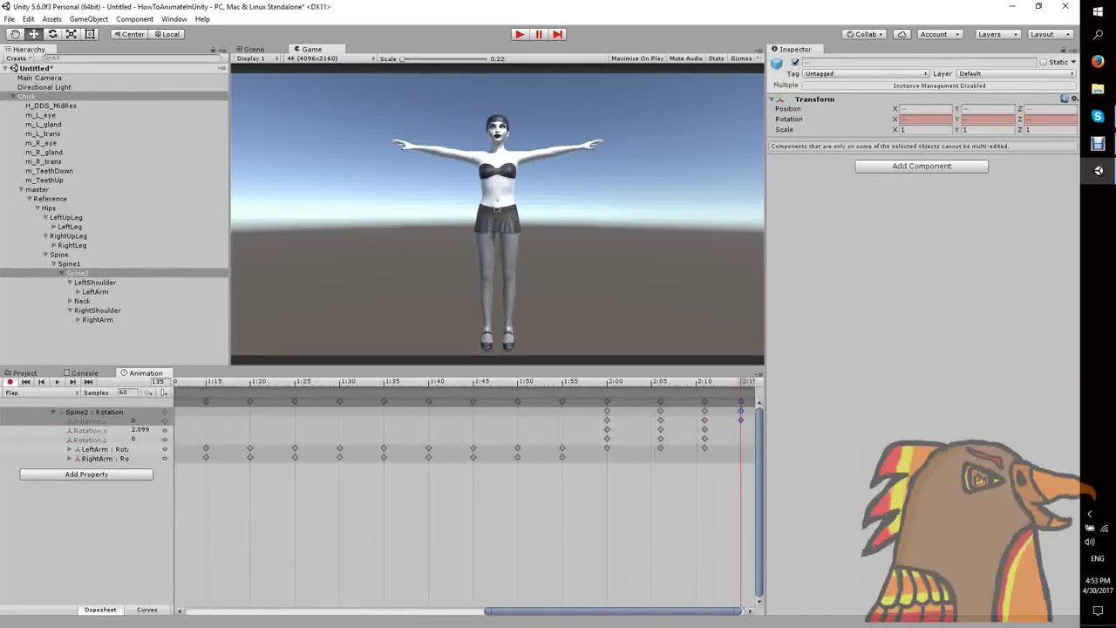
- Try lowering RightLeg's Z rotation to -1.72 at 2:15, and undo the change
{"action": "left_click", "coordinate": [73, 245]}
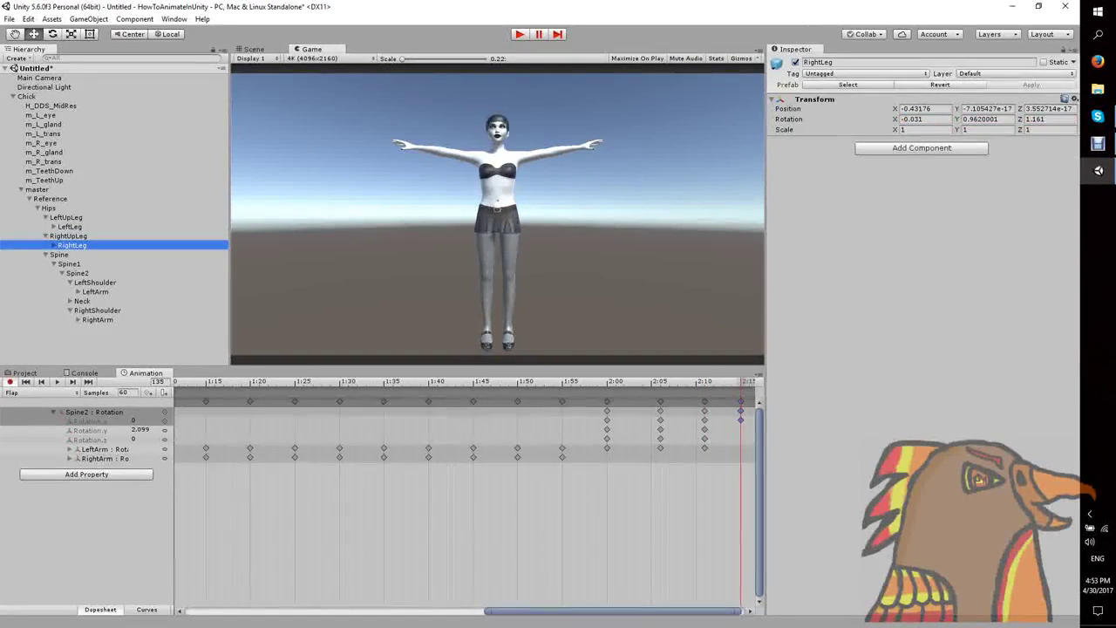
{"action": "left_click_drag", "start_coordinate": [1020, 120], "coordinate": [972, 120]}
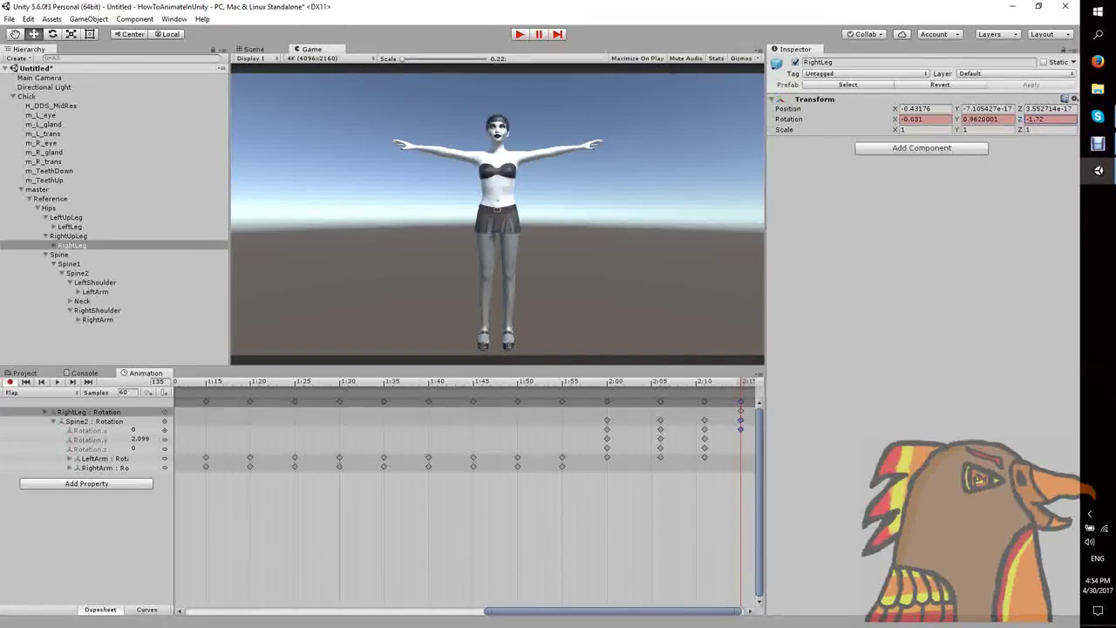
{"action": "key", "text": "ctrl+z"}
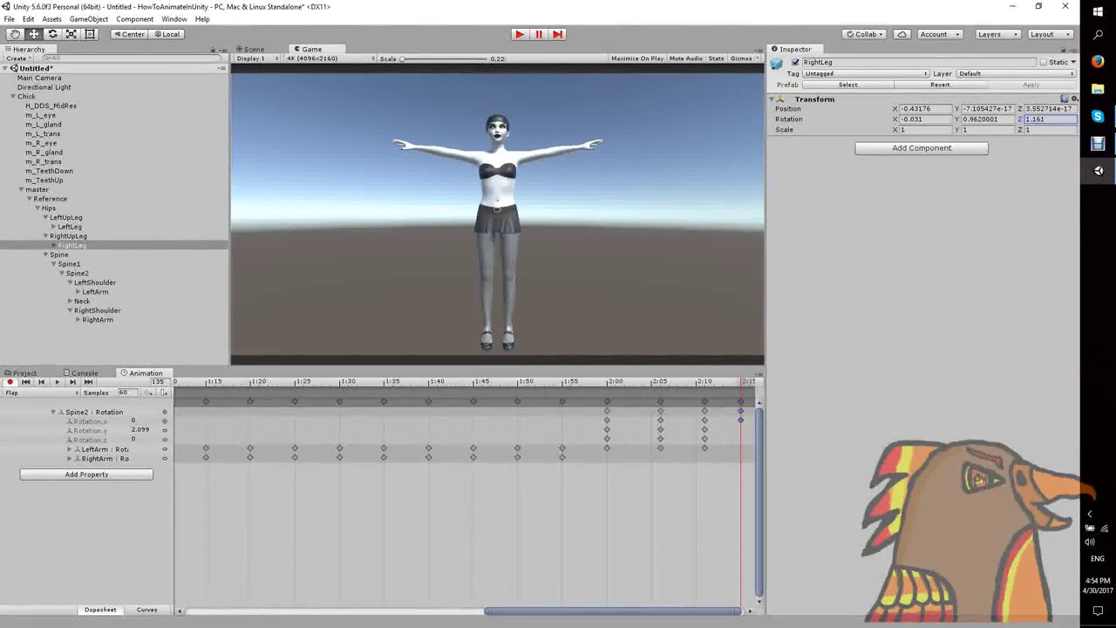
- Try swinging RightUpLeg sideways with a Z rotation of -177.57 at 2:15, and undo the change
{"action": "left_click", "coordinate": [68, 236]}
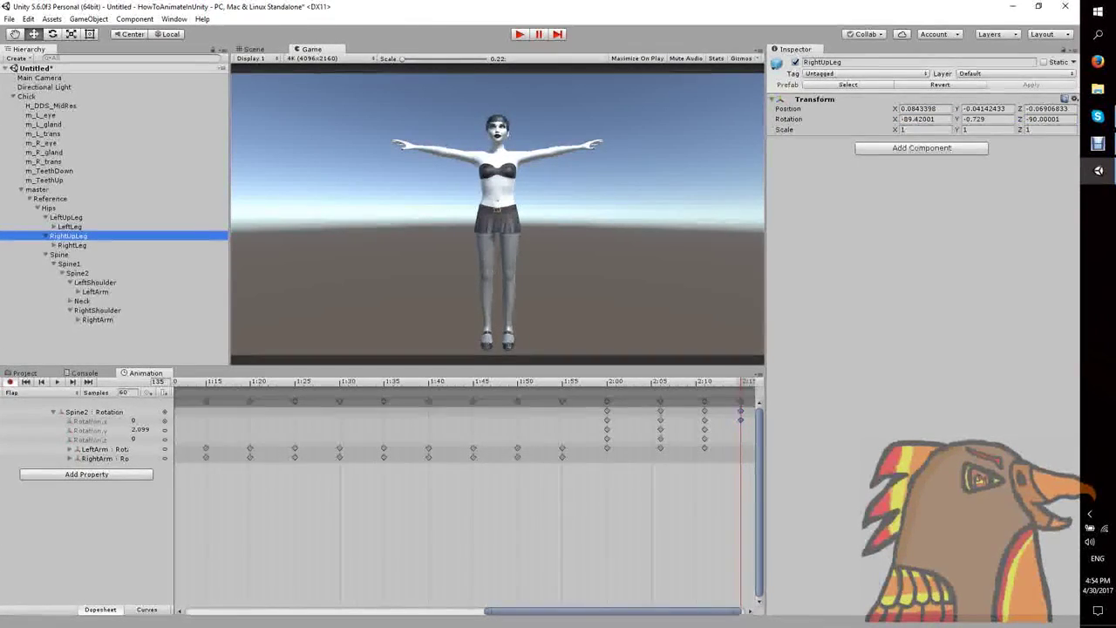
{"action": "left_click_drag", "start_coordinate": [1020, 119], "coordinate": [894, 118]}
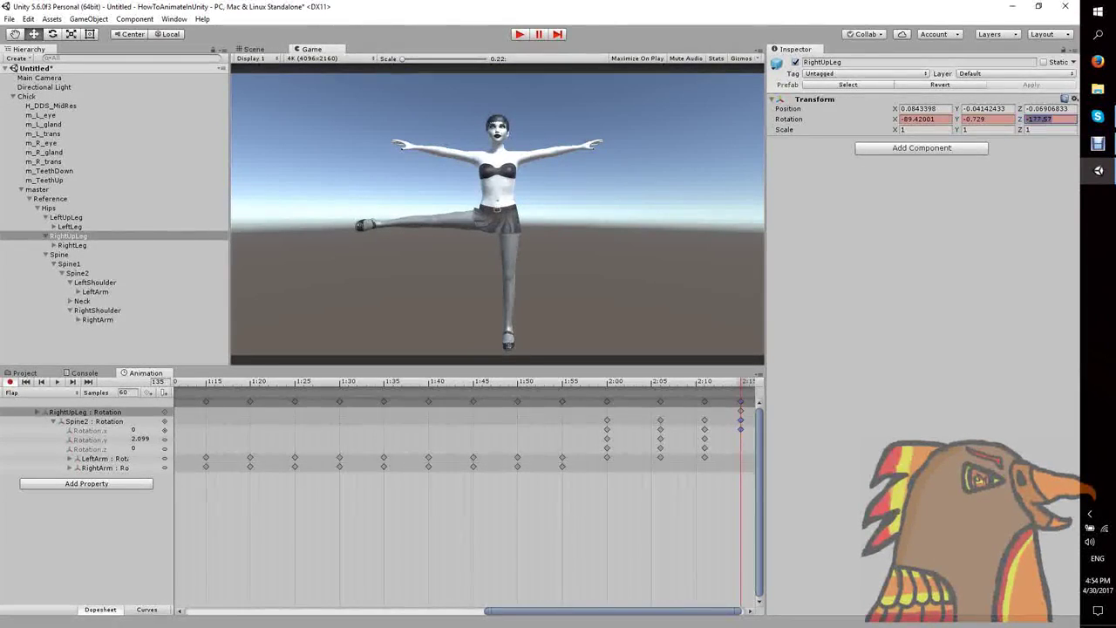
{"action": "key", "text": "ctrl+z"}
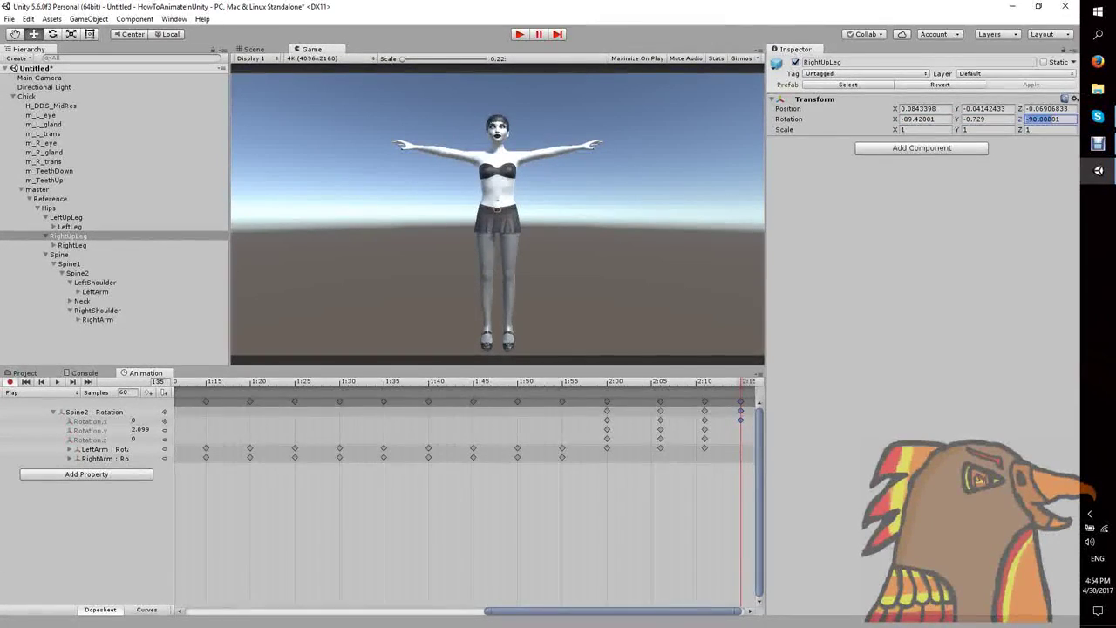
- Add a keyframe for the Spine2, LeftArm and RightArm rotations after 2:15 and move it to 2:20
{"action": "left_click", "coordinate": [751, 611]}
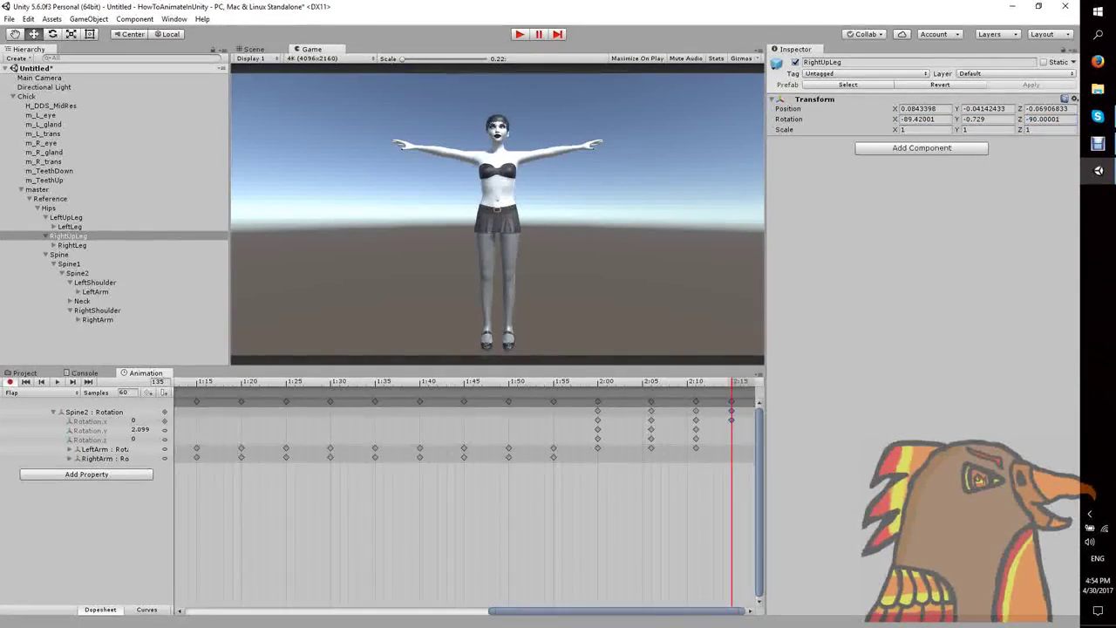
{"action": "right_click", "coordinate": [751, 404]}
{"action": "left_click", "coordinate": [784, 411]}
{"action": "scroll", "coordinate": [467, 497], "scroll_direction": "right", "scroll_amount": 1}
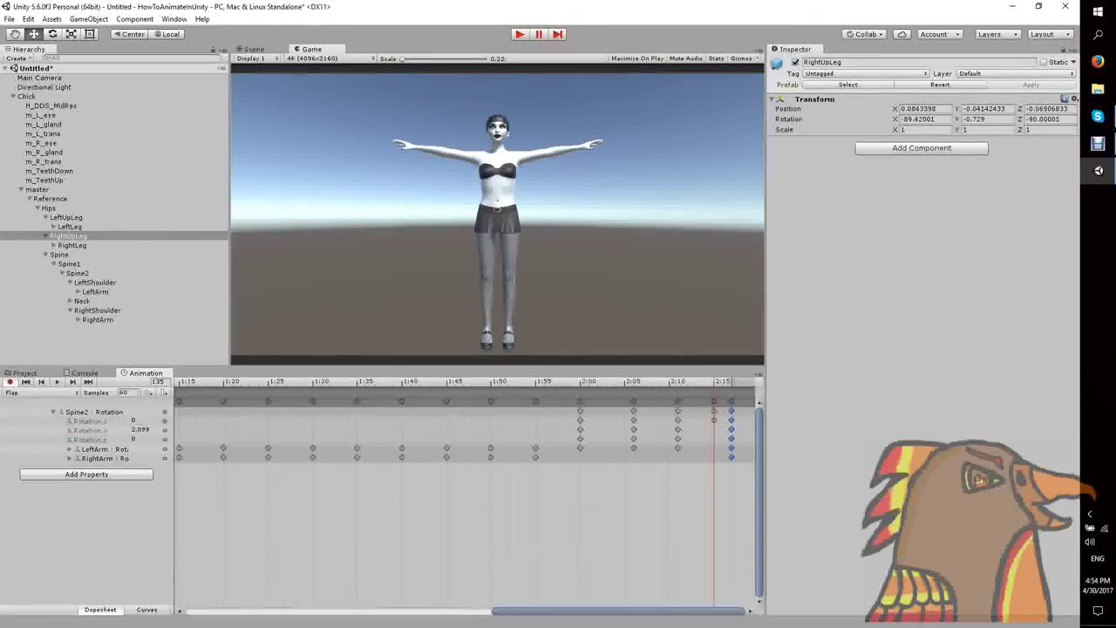
{"action": "left_click", "coordinate": [732, 402]}
{"action": "left_click", "coordinate": [735, 489]}
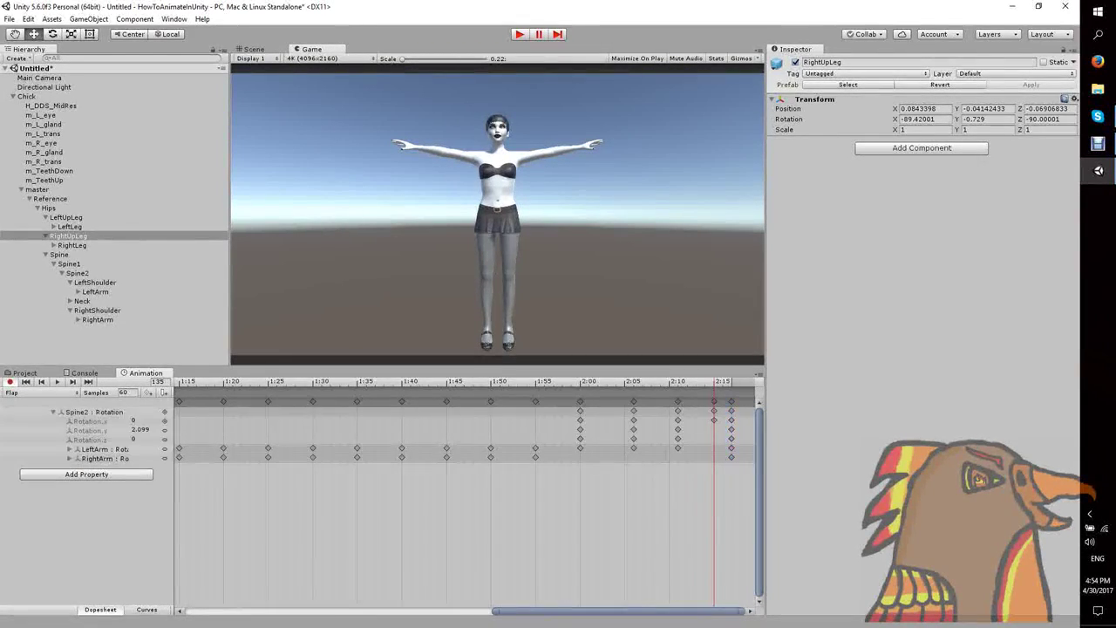
{"action": "left_click", "coordinate": [732, 410]}
{"action": "left_click_drag", "start_coordinate": [722, 407], "coordinate": [759, 456]}
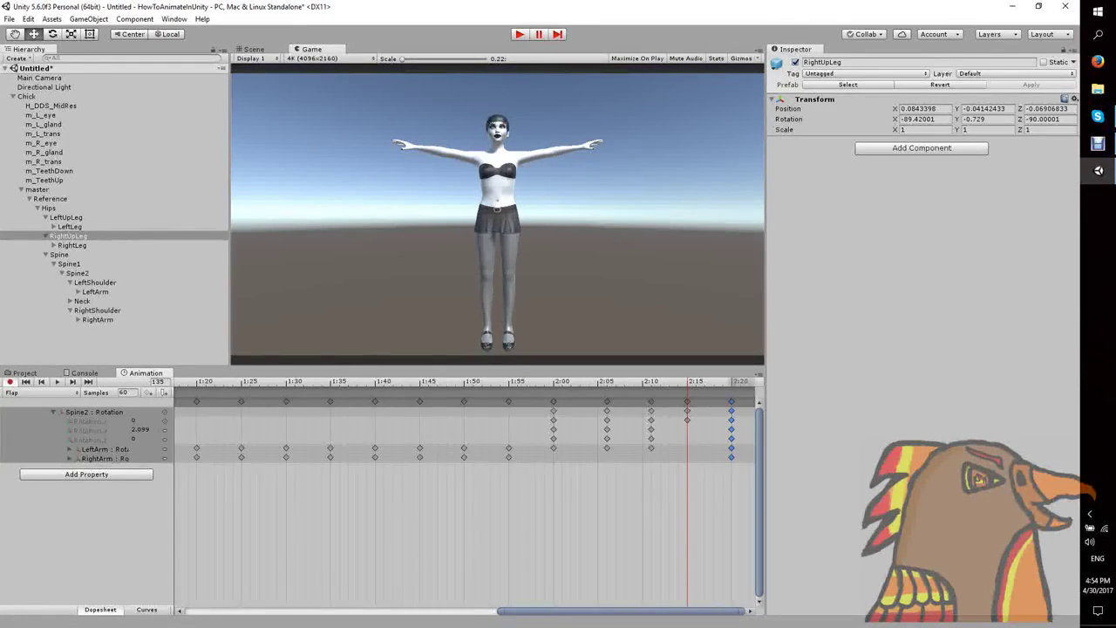
- Move the 2:15 keyframe to 2:16 and keyframe LeftUpLeg's Z rotation at -177.57 there
{"action": "mouse_move", "coordinate": [679, 405]}
{"action": "left_mouse_down"}
{"action": "mouse_move", "coordinate": [705, 428]}
{"action": "mouse_move", "coordinate": [695, 411]}
{"action": "left_mouse_up"}
{"action": "left_click", "coordinate": [696, 381]}
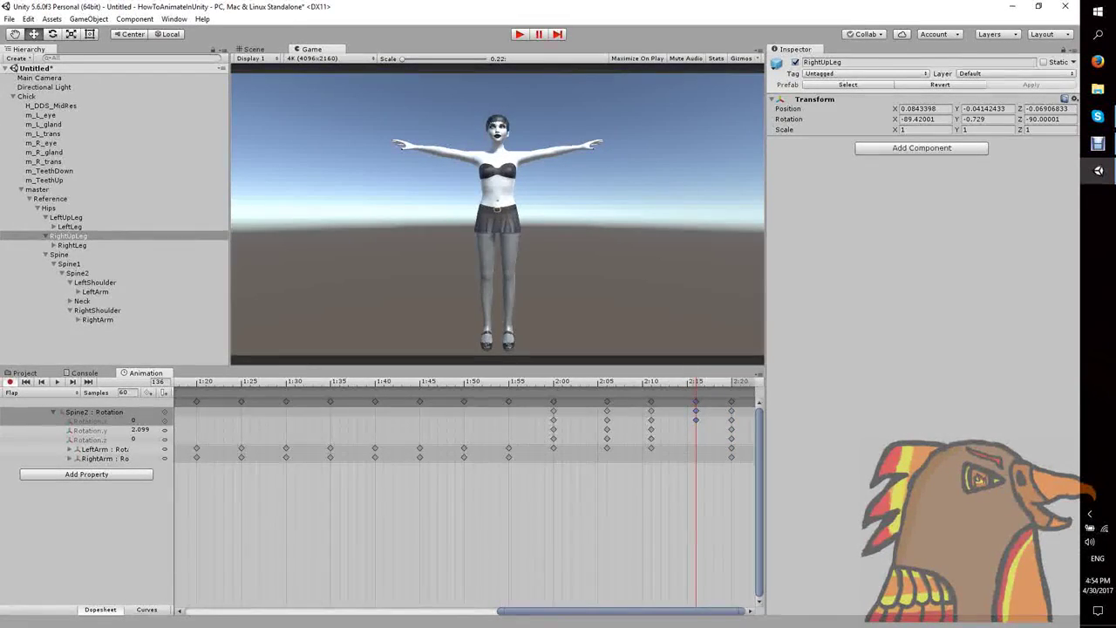
{"action": "left_click", "coordinate": [94, 412]}
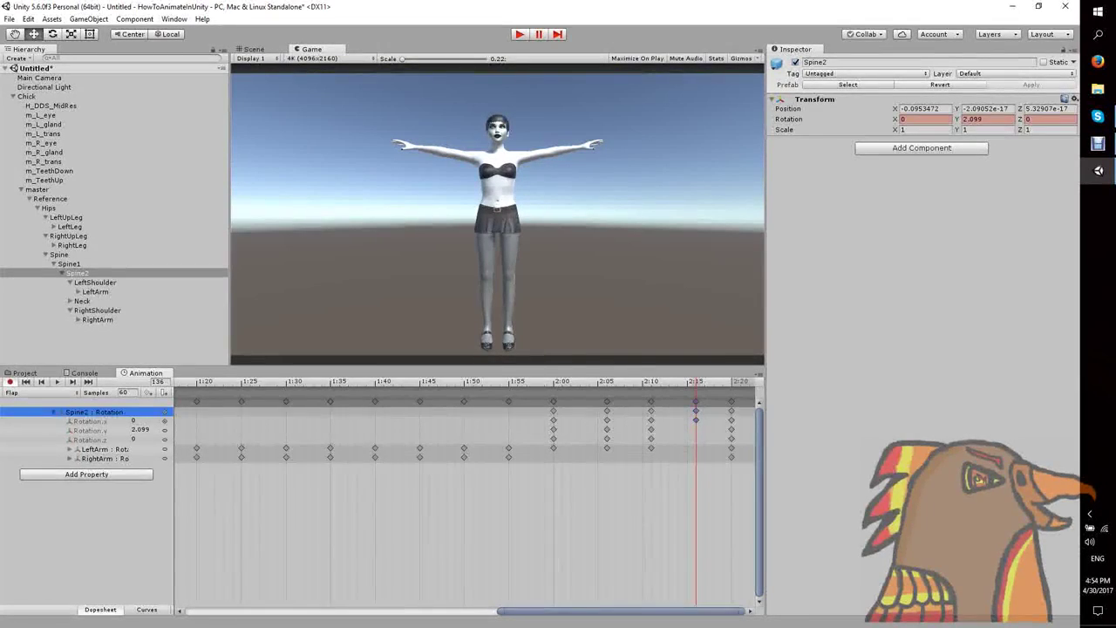
{"action": "left_click", "coordinate": [54, 412]}
{"action": "left_click", "coordinate": [53, 412]}
{"action": "left_click", "coordinate": [77, 273]}
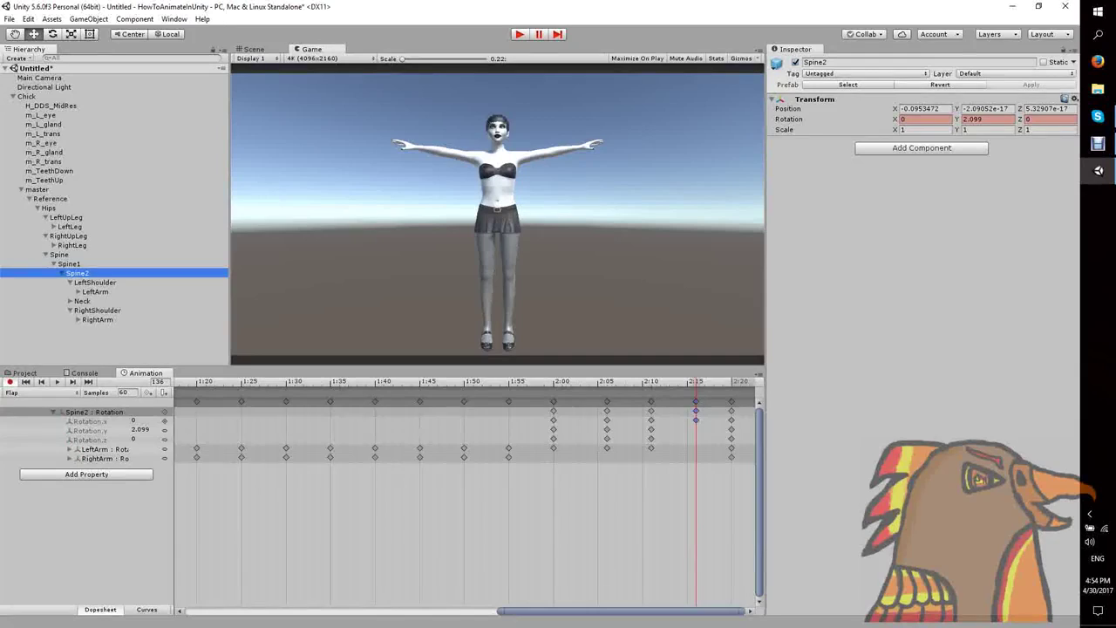
{"action": "left_click", "coordinate": [67, 217]}
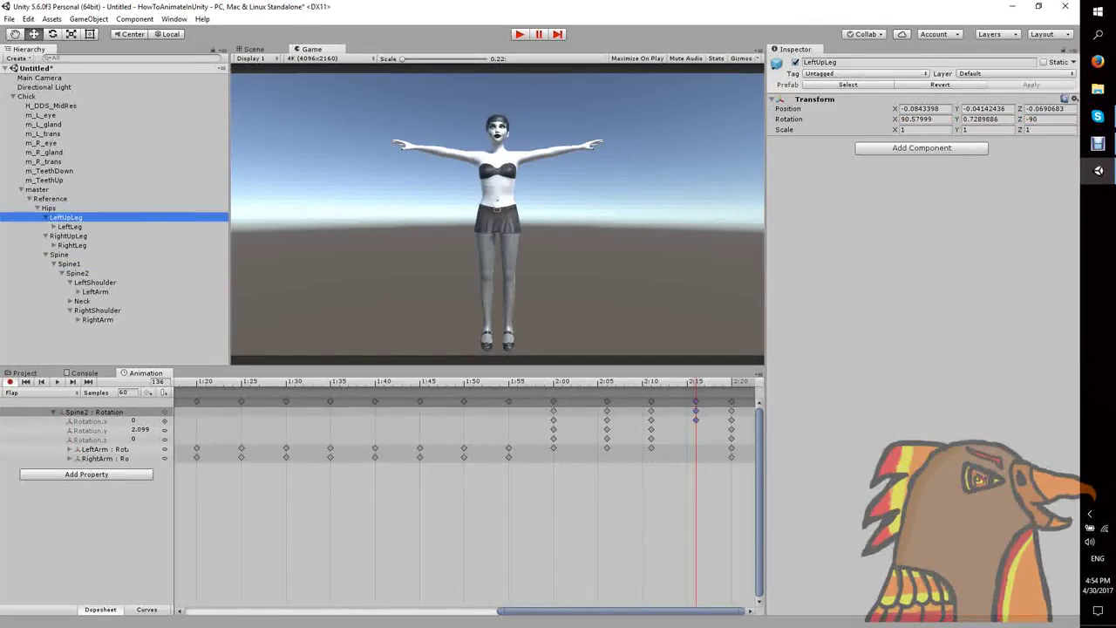
{"action": "left_click", "coordinate": [1048, 119]}
{"action": "type", "text": "-177.57"}
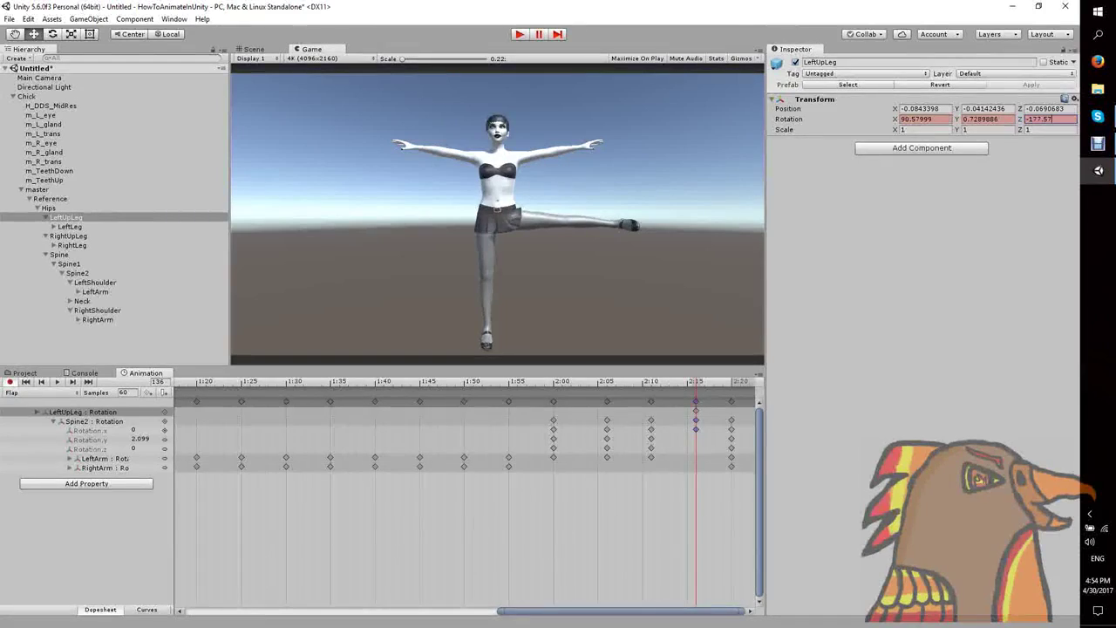
- Try setting LeftUpLeg's Z rotation to -90 at the 2:20 keyframe
{"action": "left_click", "coordinate": [731, 402]}
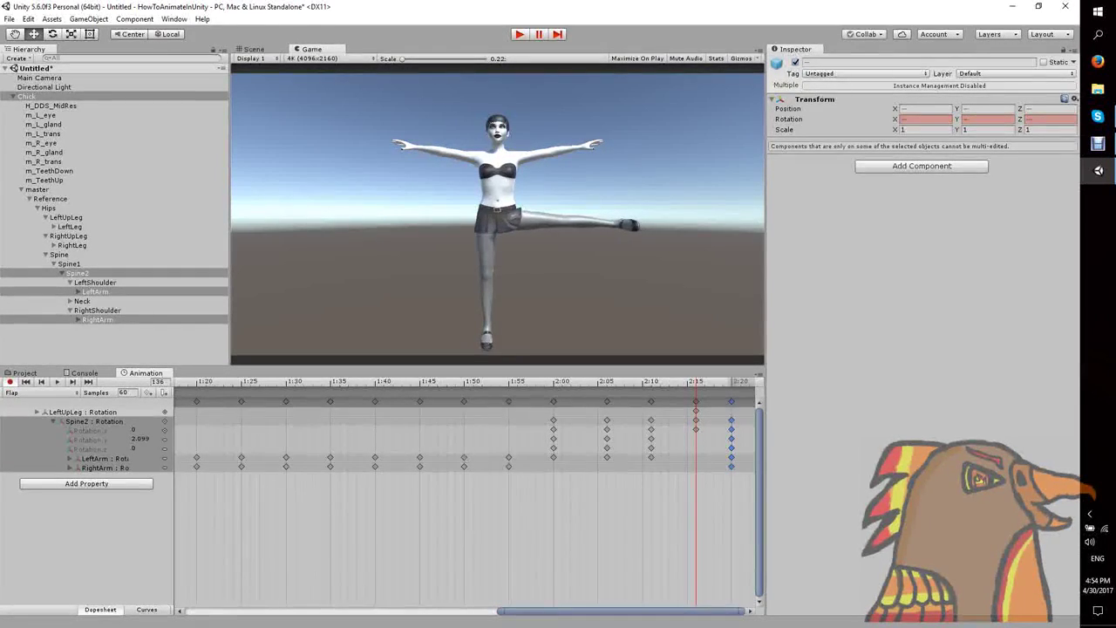
{"action": "left_click", "coordinate": [73, 382]}
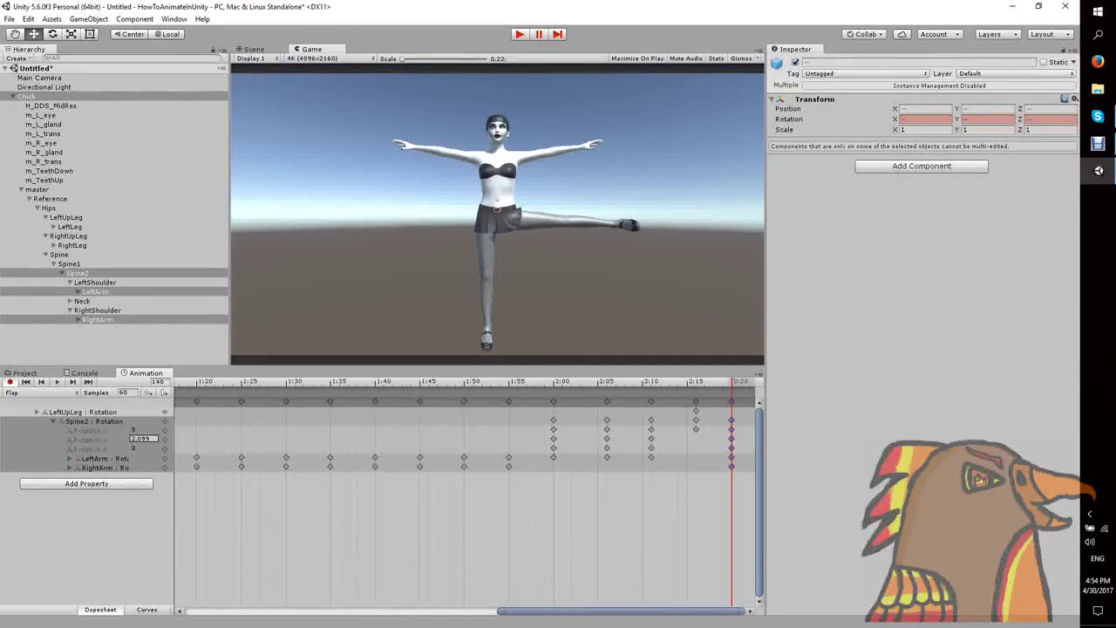
{"action": "left_click", "coordinate": [36, 411]}
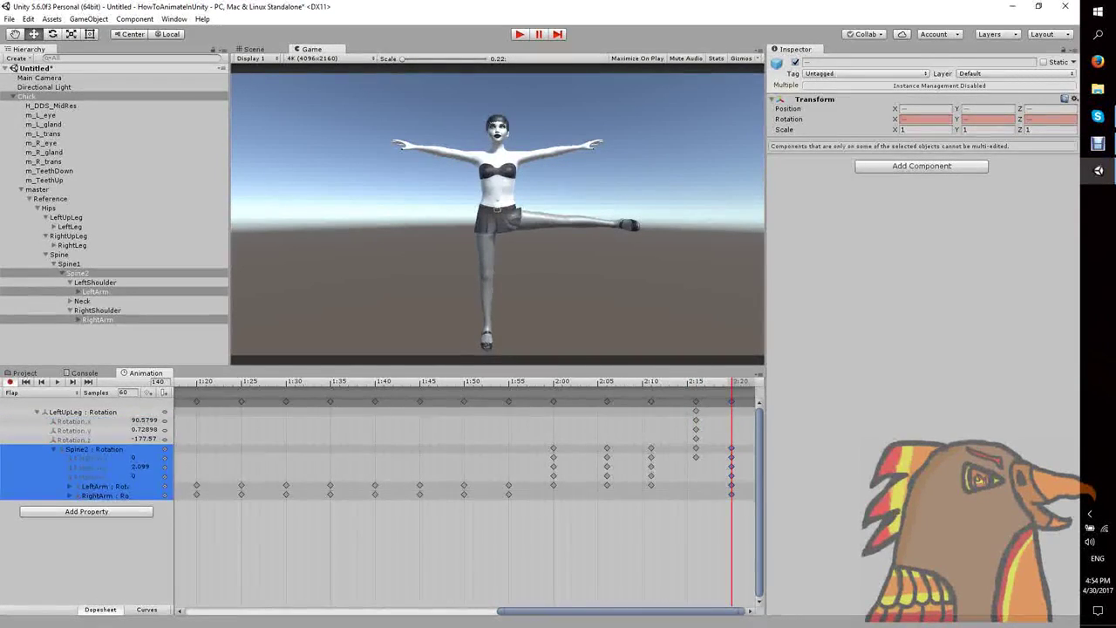
{"action": "left_click", "coordinate": [143, 439]}
{"action": "left_click", "coordinate": [166, 439]}
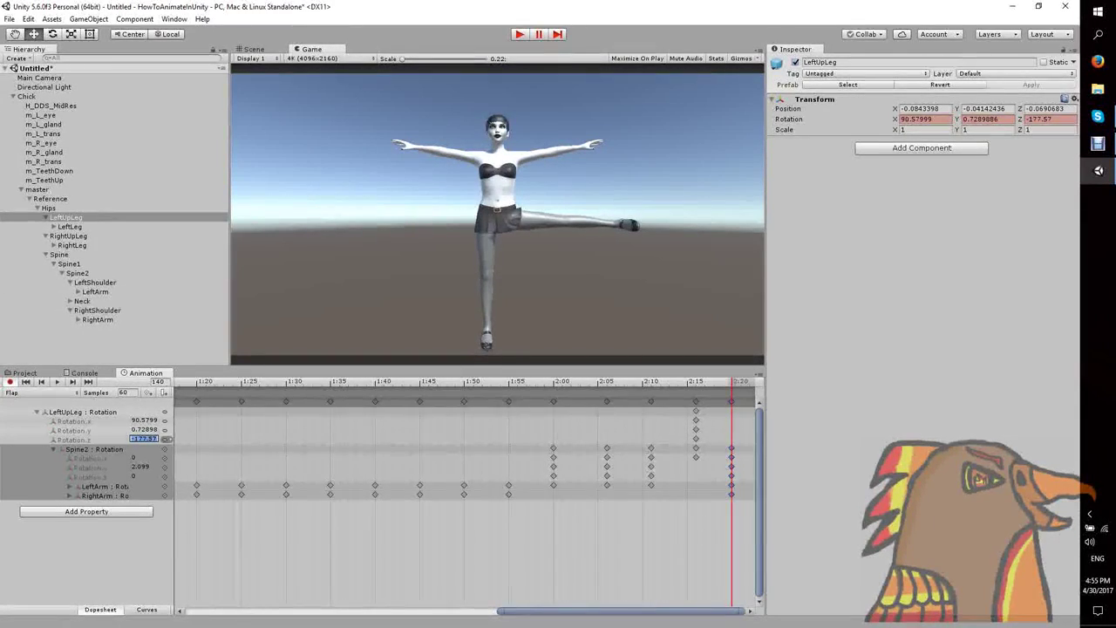
{"action": "type", "text": "-90"}
{"action": "key", "text": "Return"}
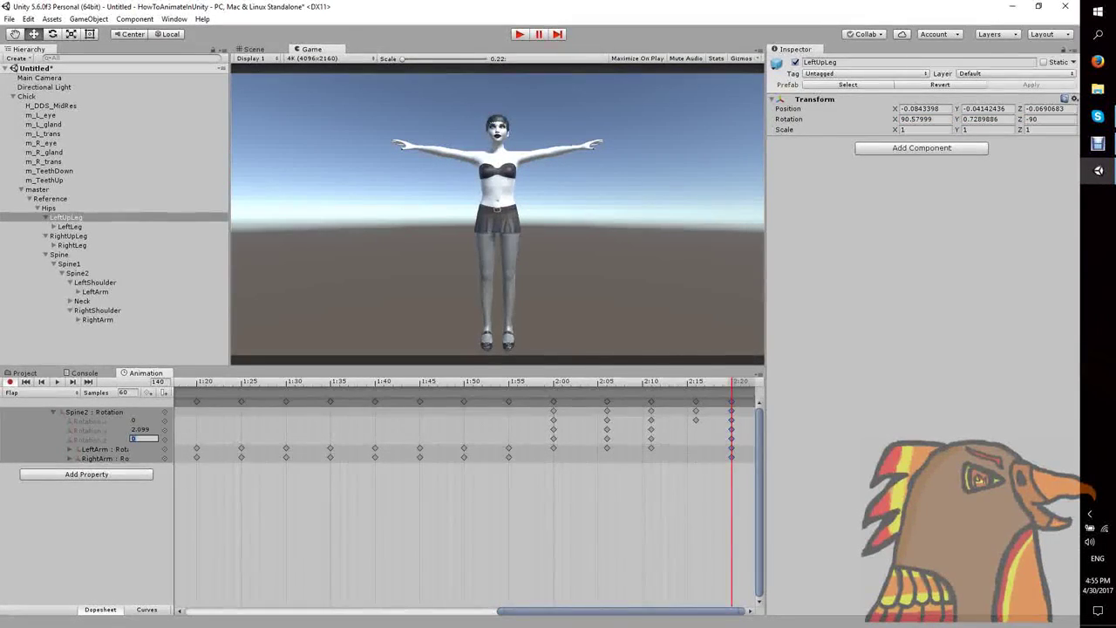
{"action": "key", "text": "Escape"}
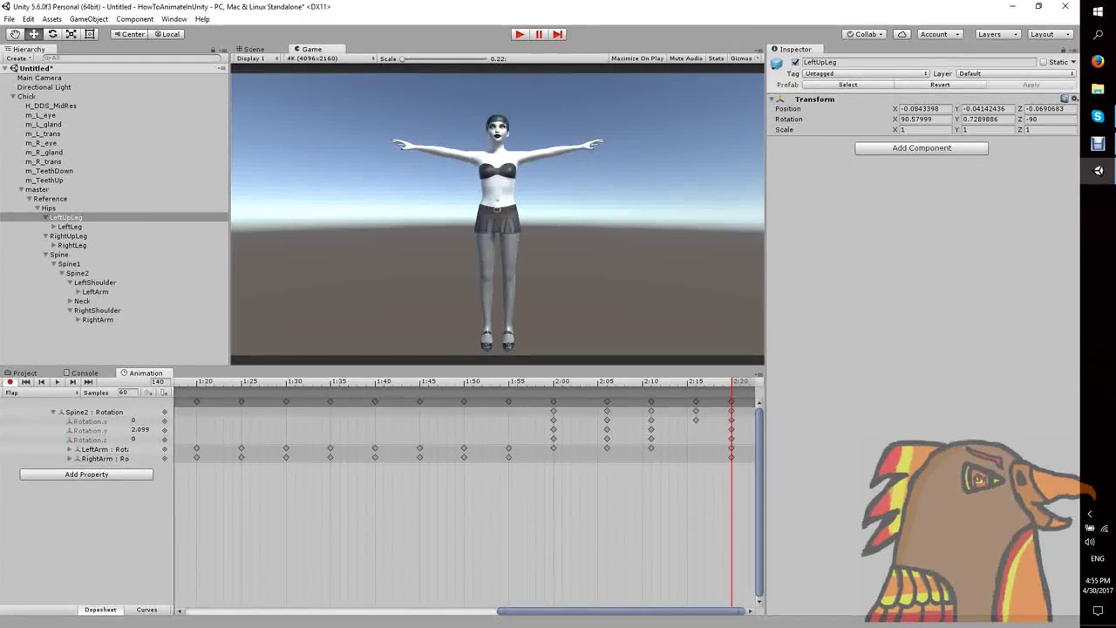
- Preview the clip, return to 2:16 and keyframe LeftUpLeg's Z rotation there at -177.57 again
{"action": "key", "text": "space"}
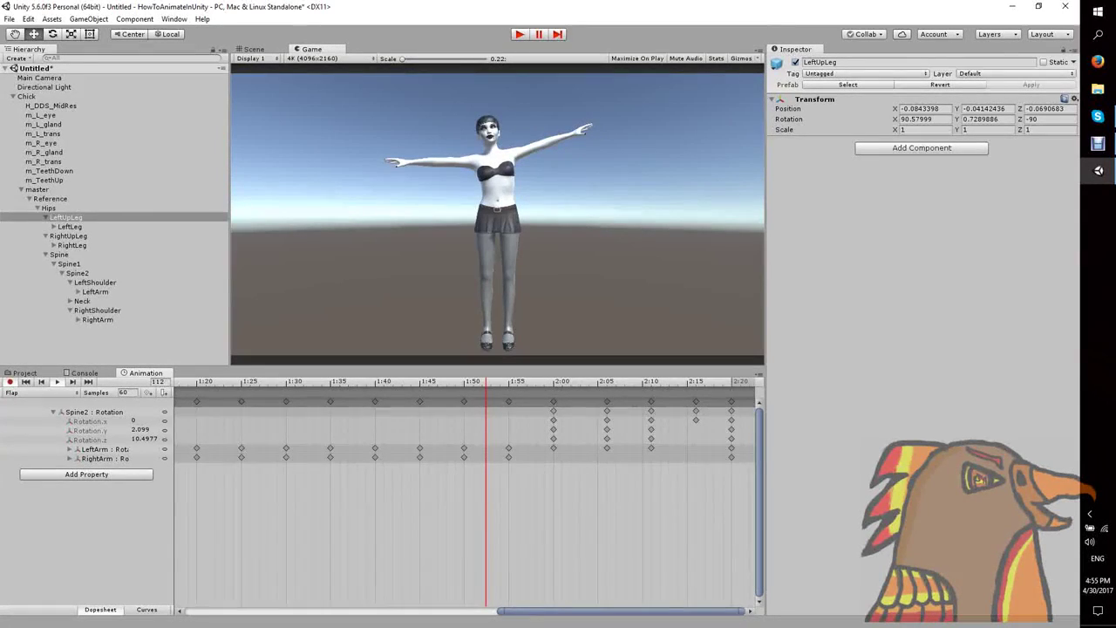
{"action": "key", "text": "space"}
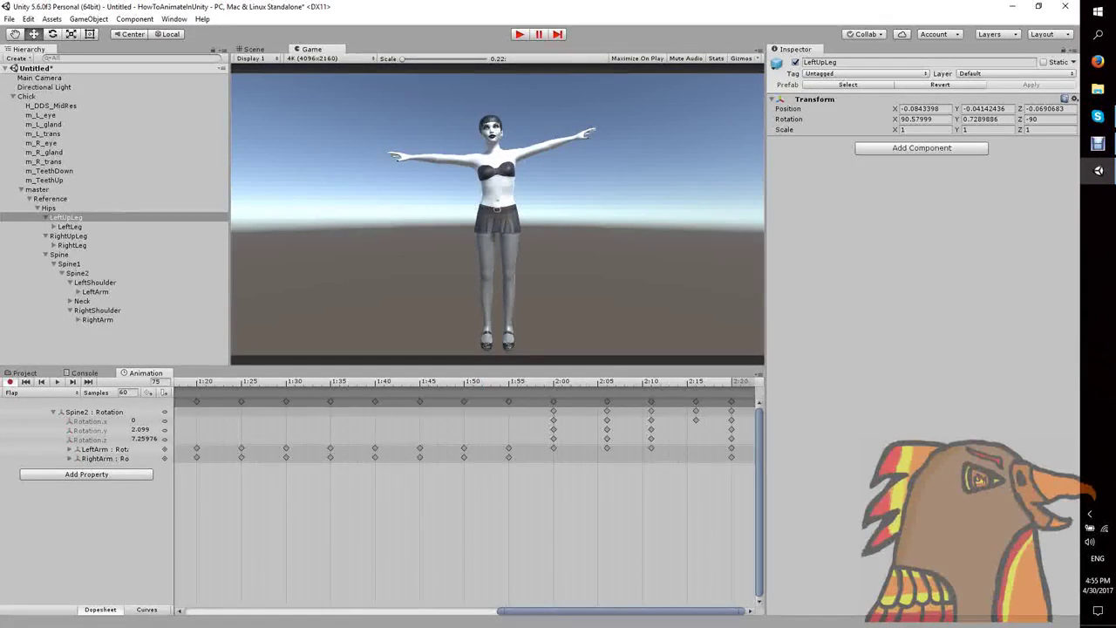
{"action": "key", "text": "space"}
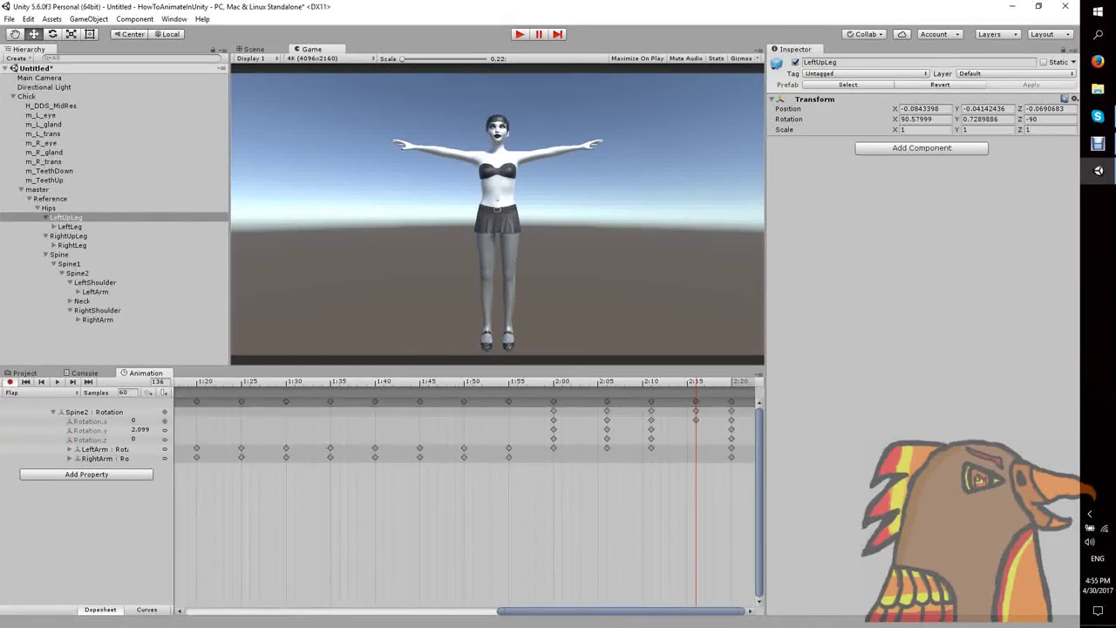
{"action": "key", "text": "Return"}
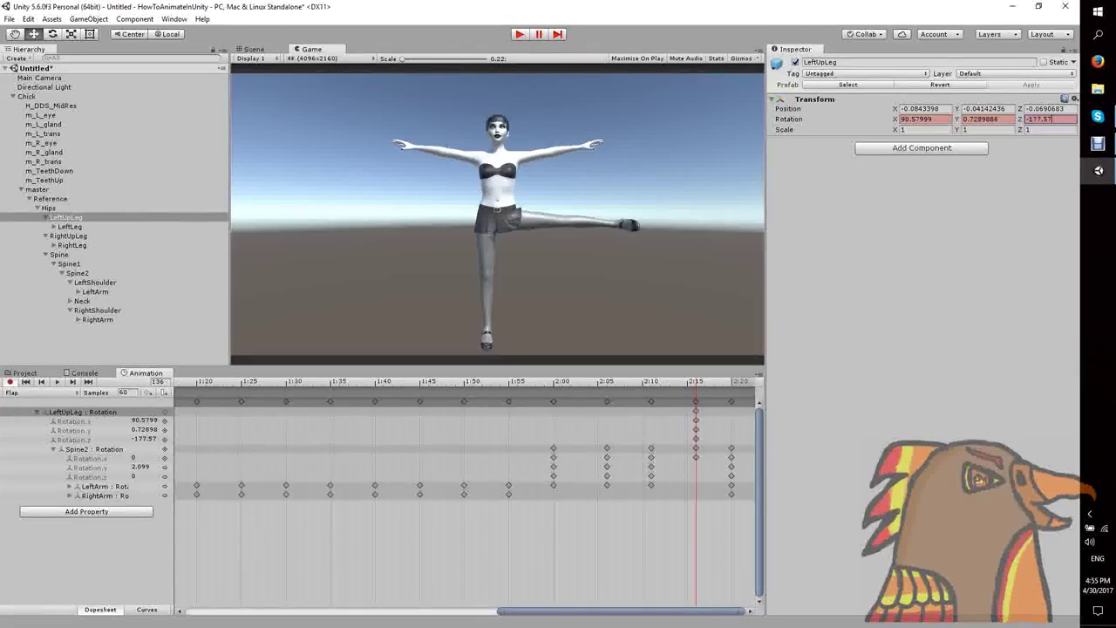
- Go to the final keyframe at 2:20 and set LeftUpLeg's Z rotation there to -90
{"action": "left_click", "coordinate": [731, 448]}
{"action": "left_click", "coordinate": [743, 427]}
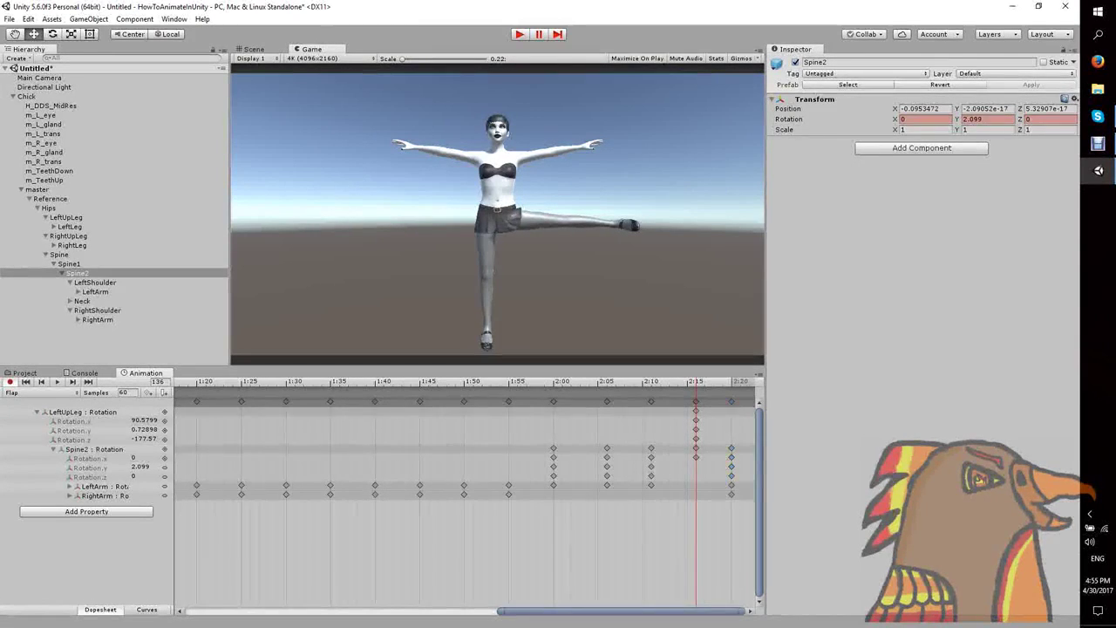
{"action": "left_click", "coordinate": [731, 401]}
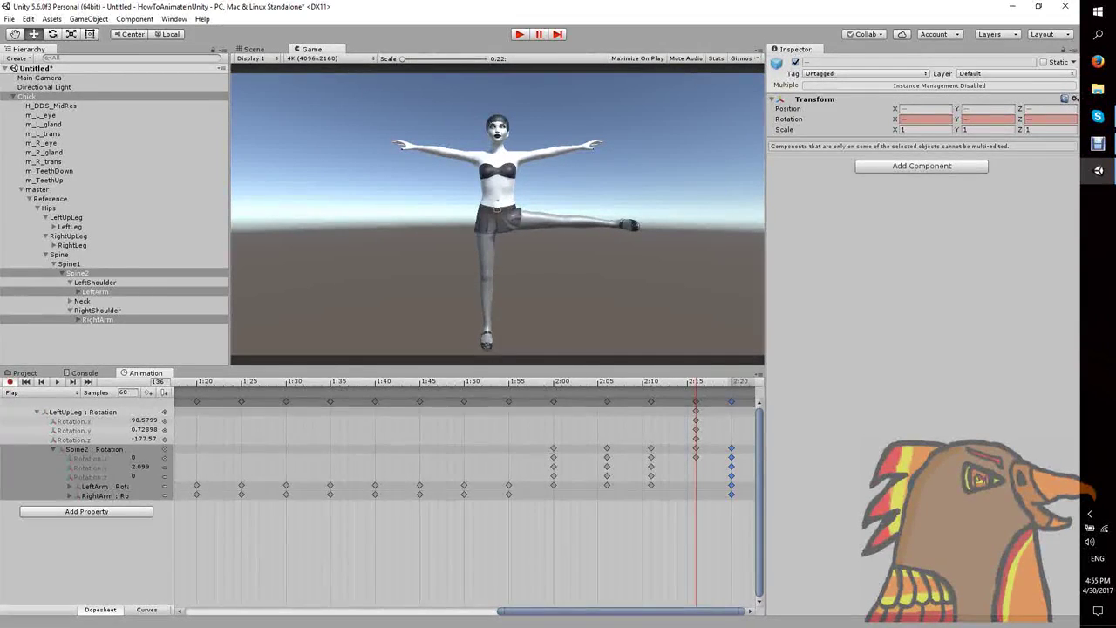
{"action": "left_click", "coordinate": [73, 381]}
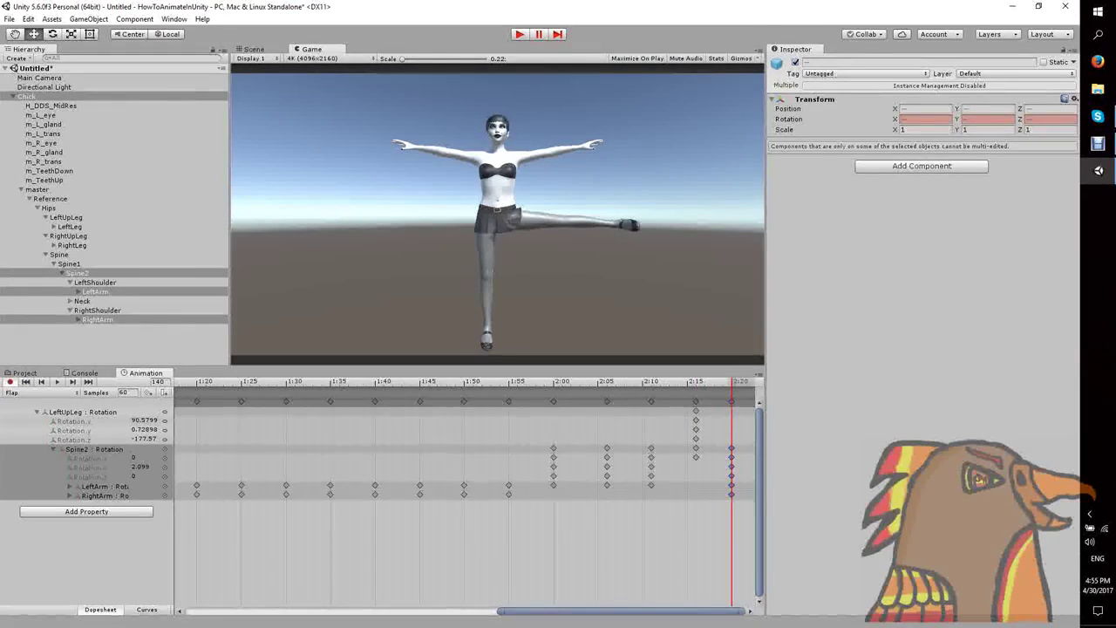
{"action": "left_click", "coordinate": [143, 438]}
{"action": "type", "text": "-90.57"}
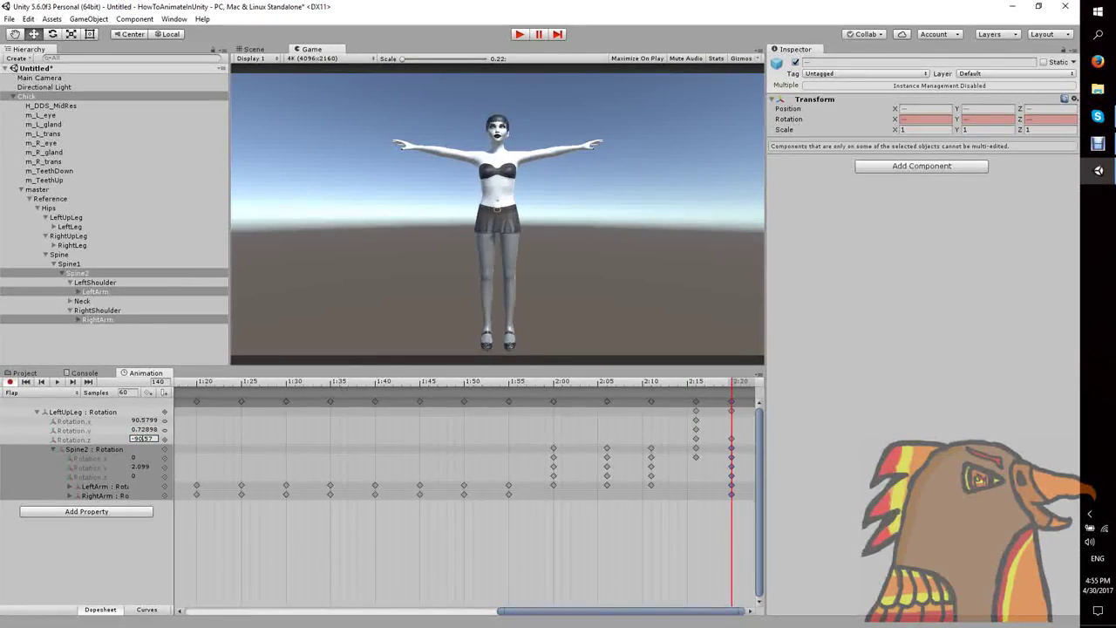
{"action": "key", "text": "BackSpace"}
{"action": "key", "text": "BackSpace"}
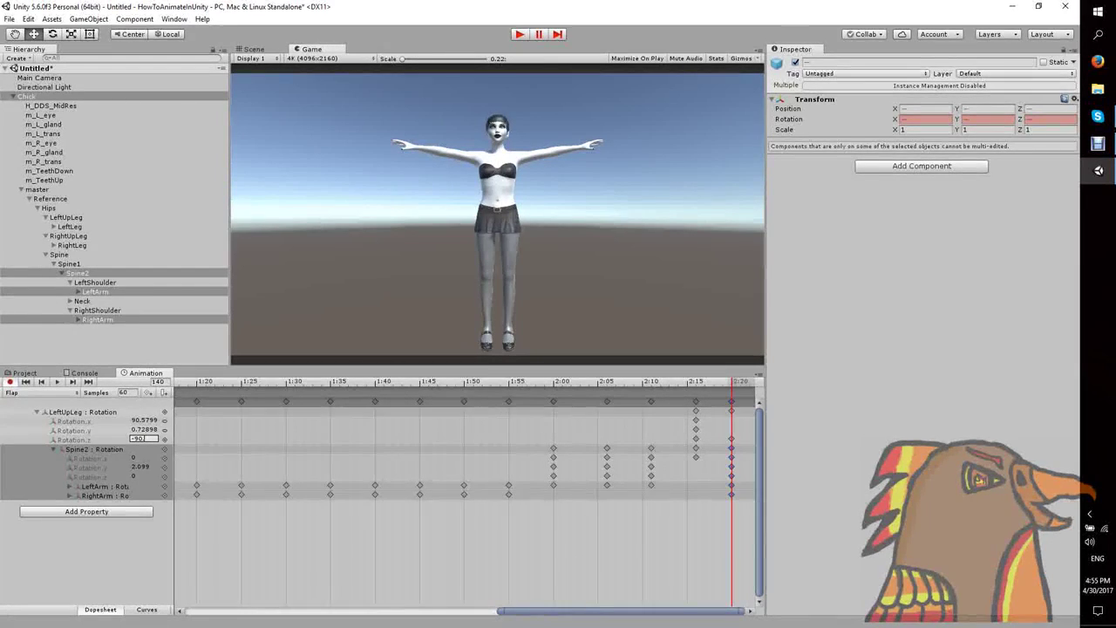
{"action": "key", "text": "Return"}
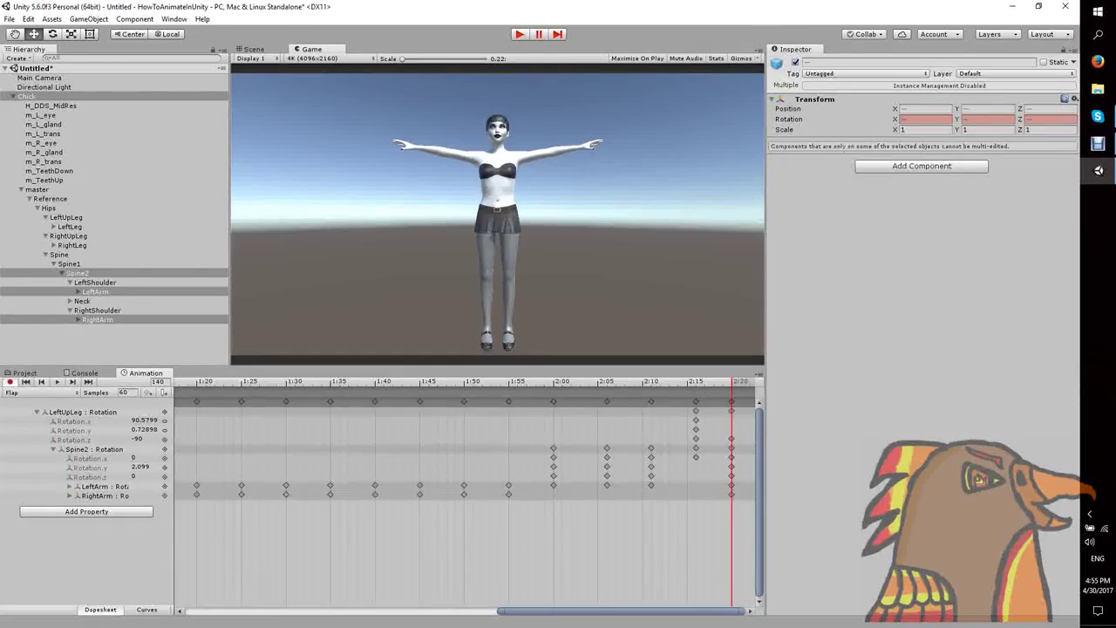
- Turn off animation recording and run the scene to check the finished clip
{"action": "left_click", "coordinate": [9, 382]}
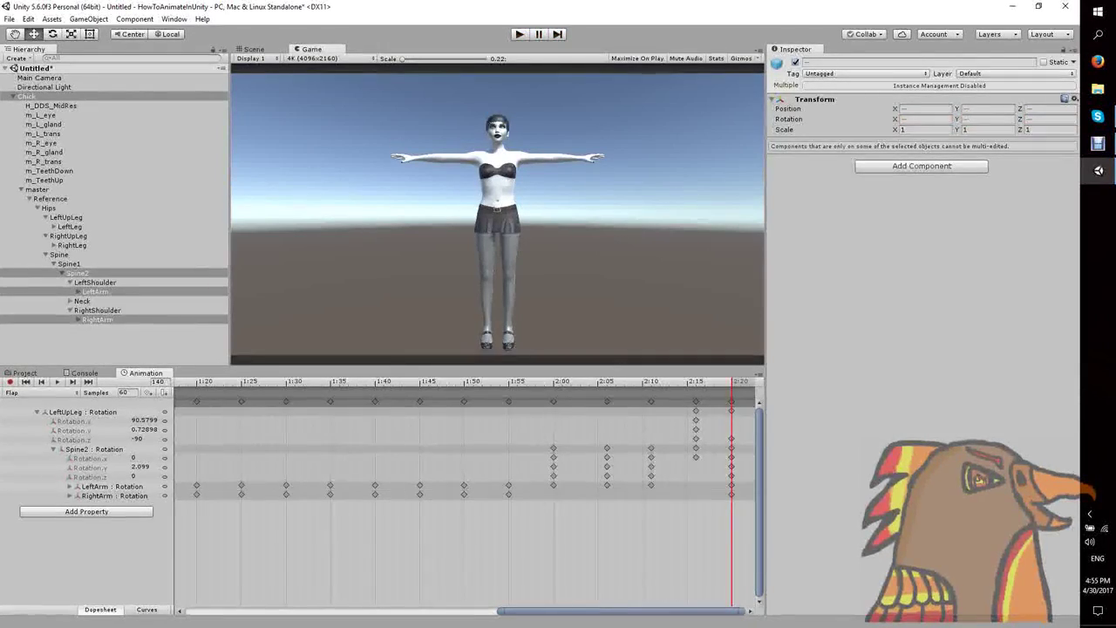
{"action": "key", "text": "ctrl+p"}
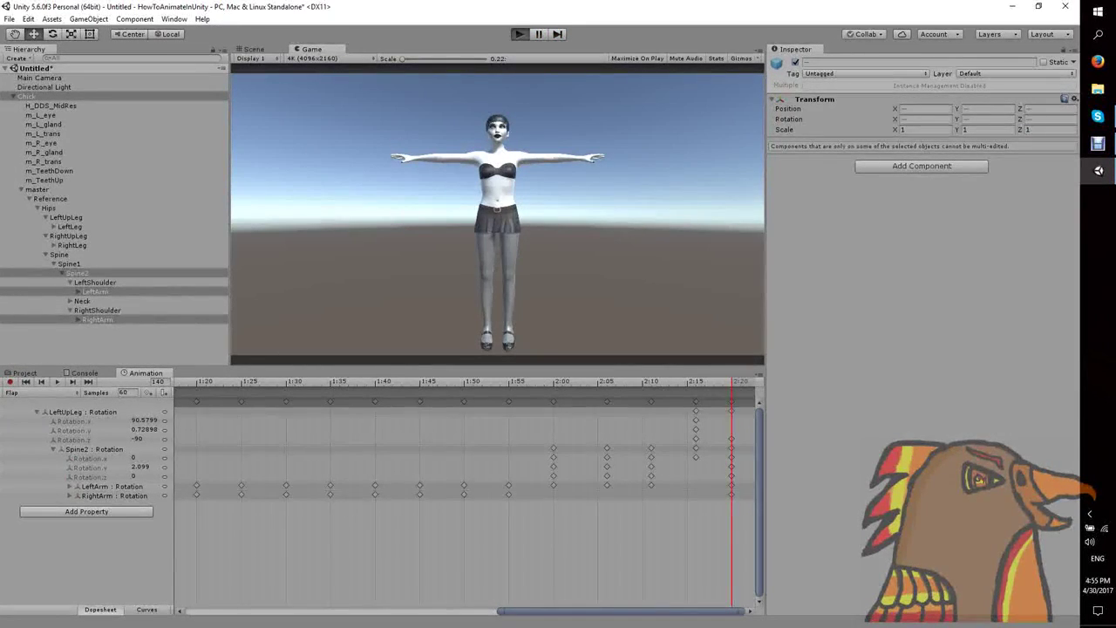